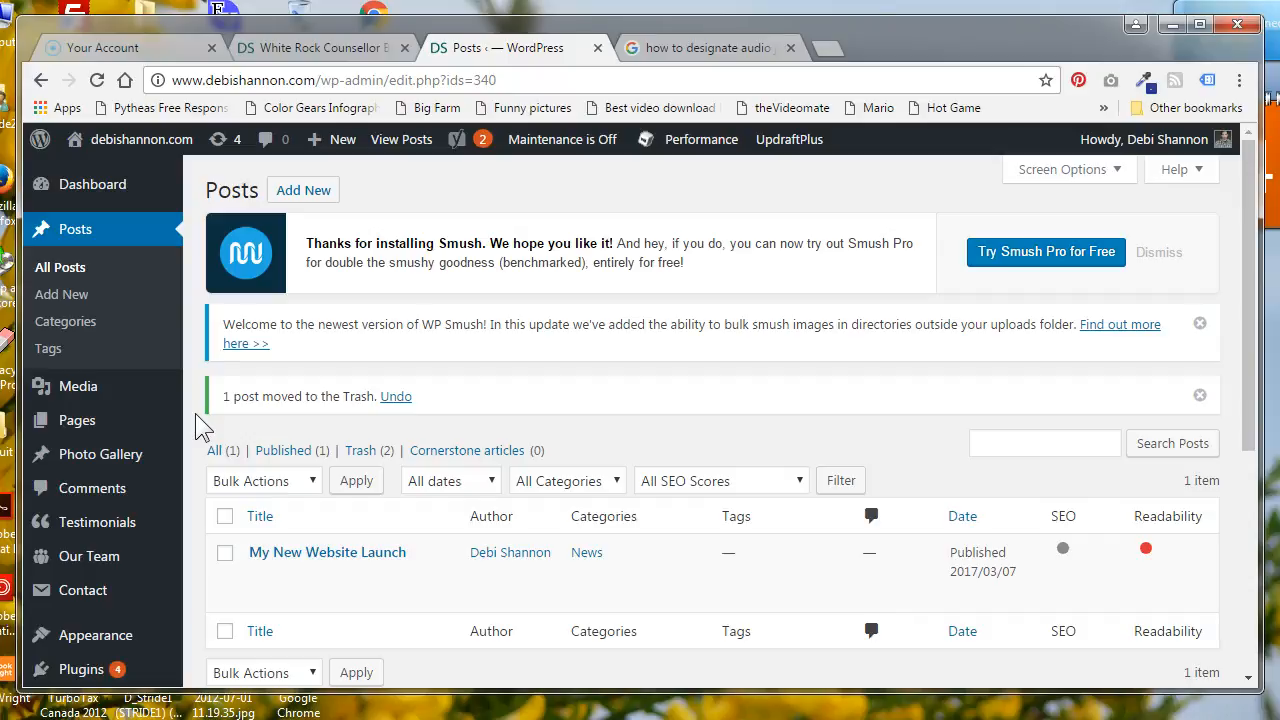
Open the post categories page and review the existing categories, including Depression and its Teens subcategory
left_click(196, 413)
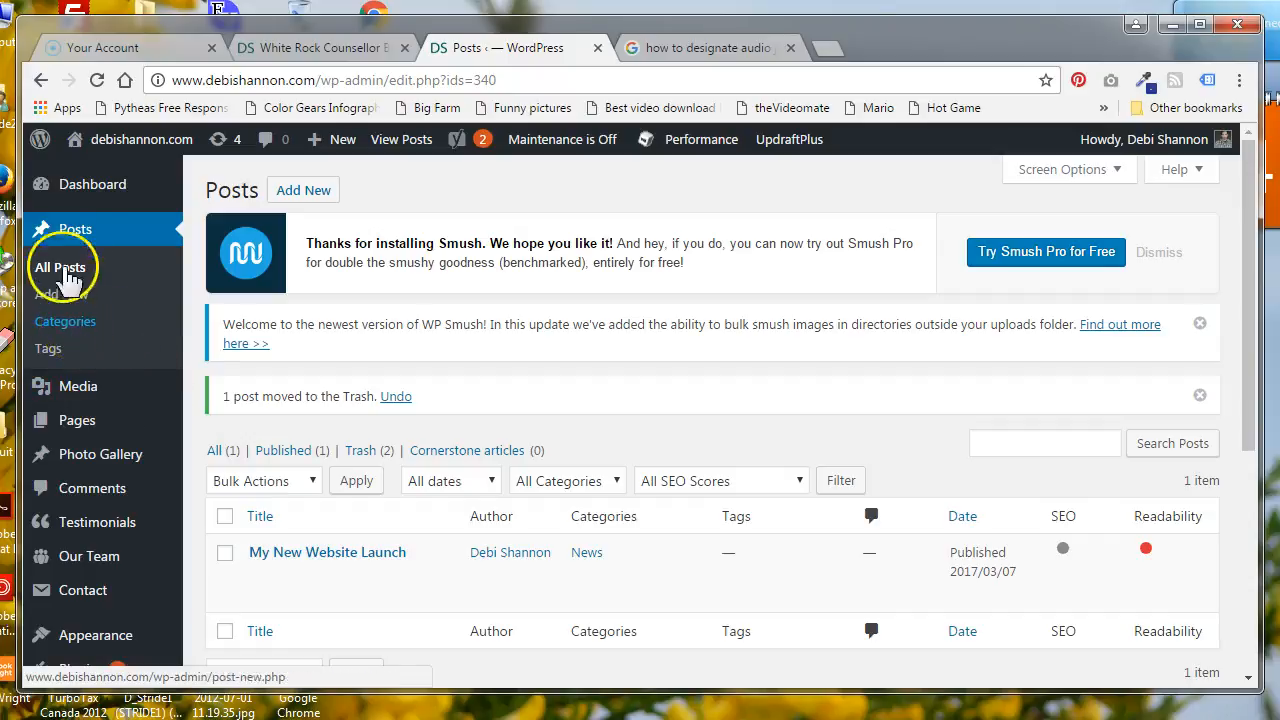
left_click(86, 322)
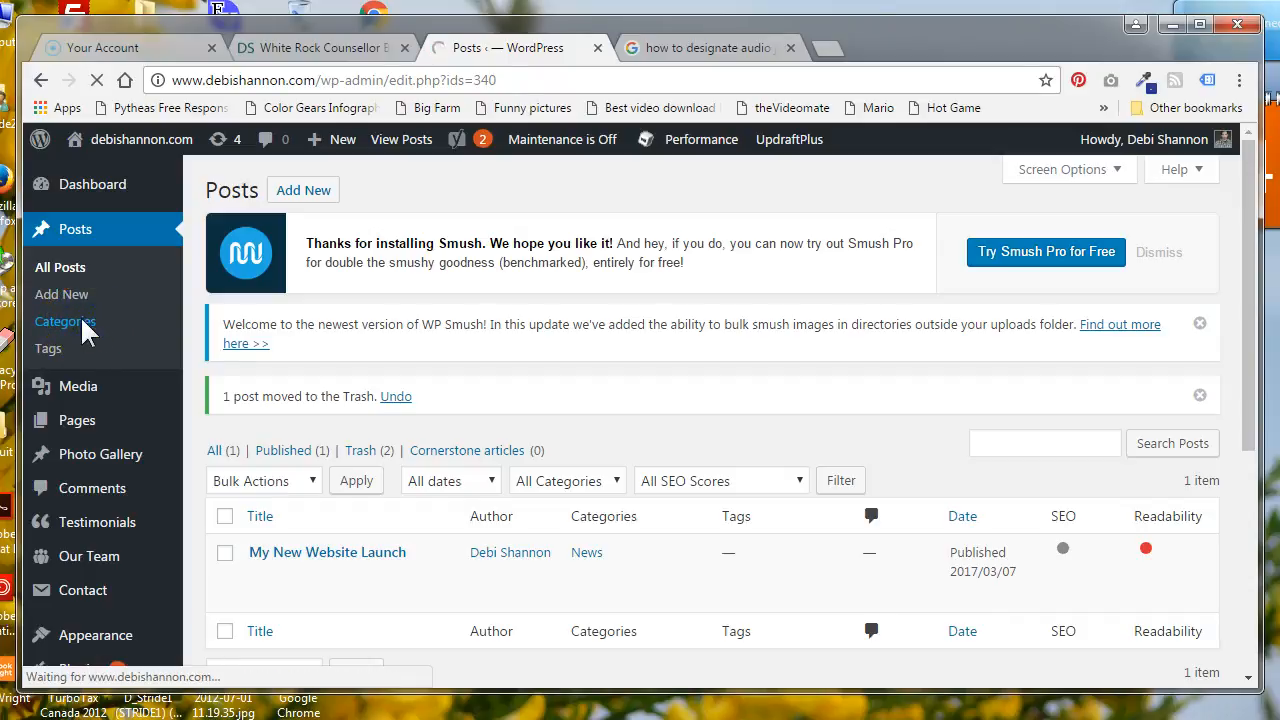
scroll(330, 366, "down", 2)
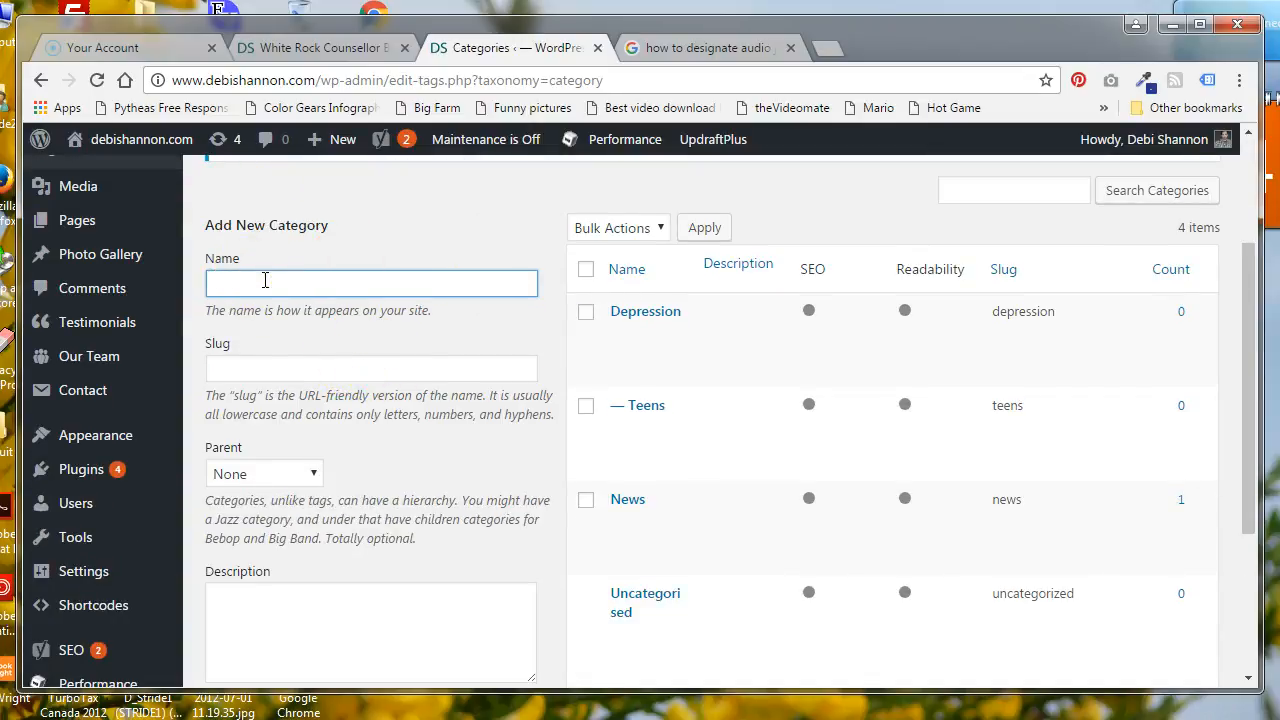
scroll(666, 349, "down", 1)
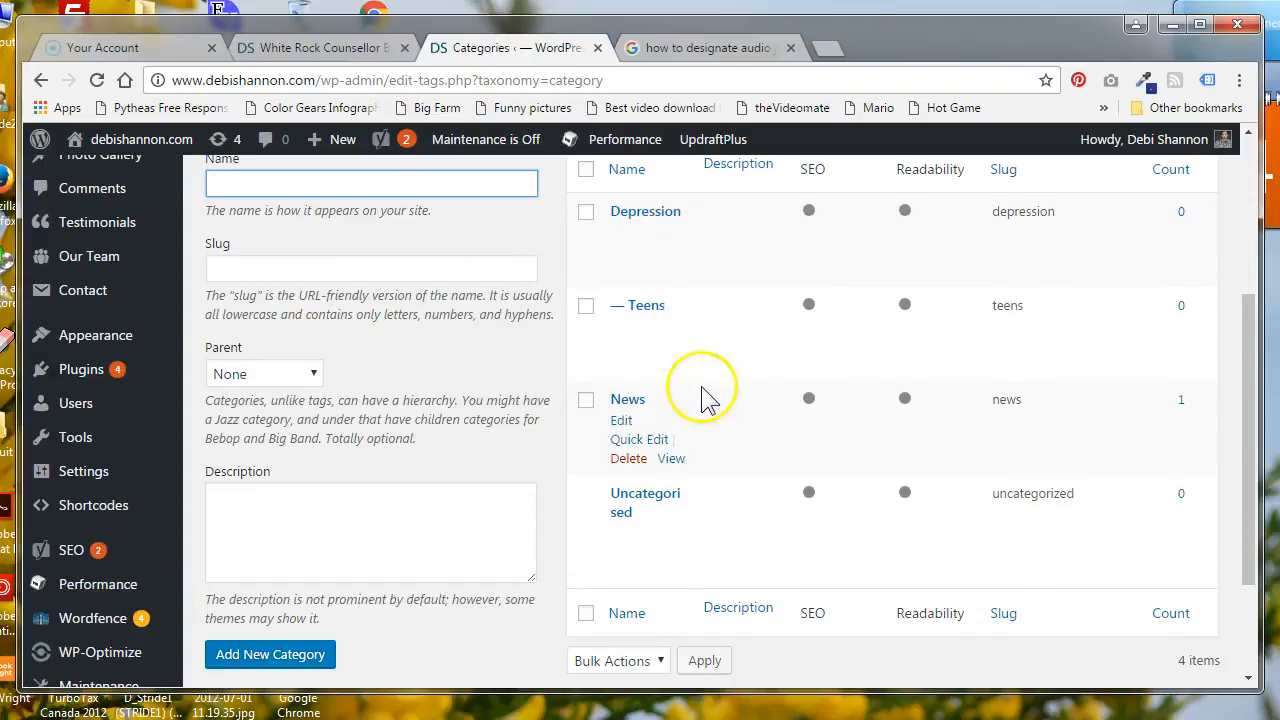
scroll(705, 395, "up", 1)
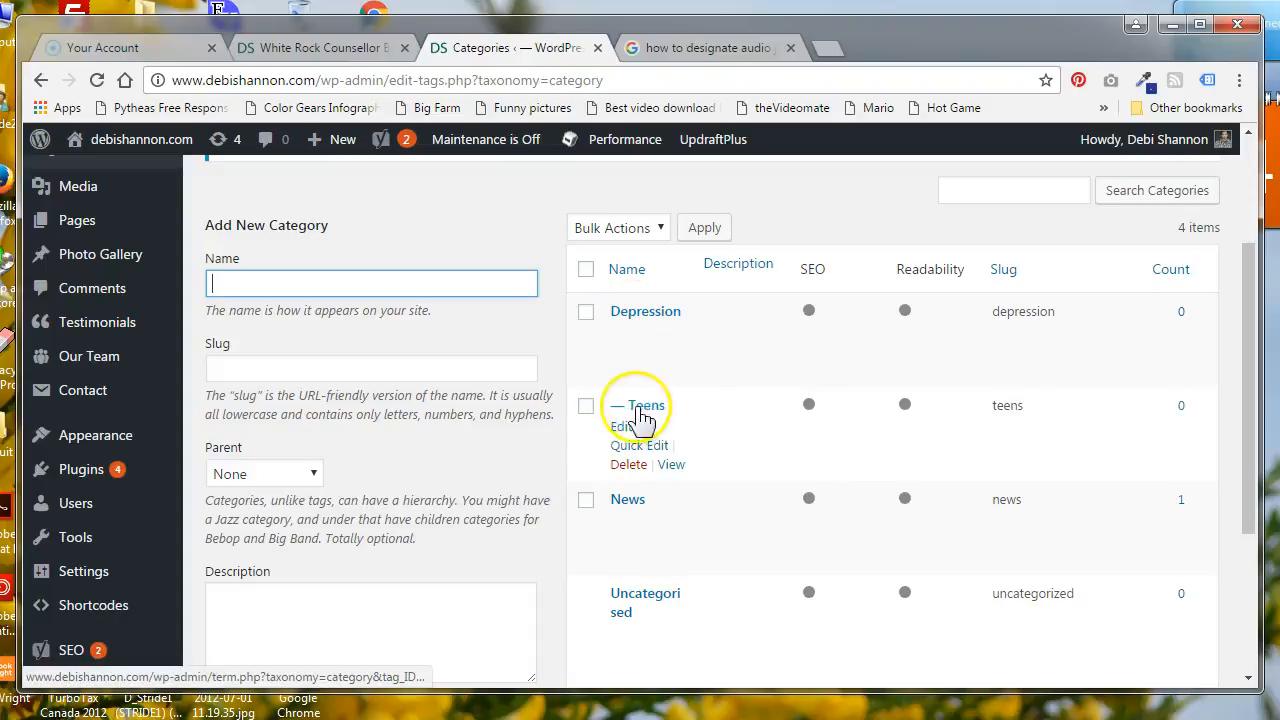
left_click(651, 316)
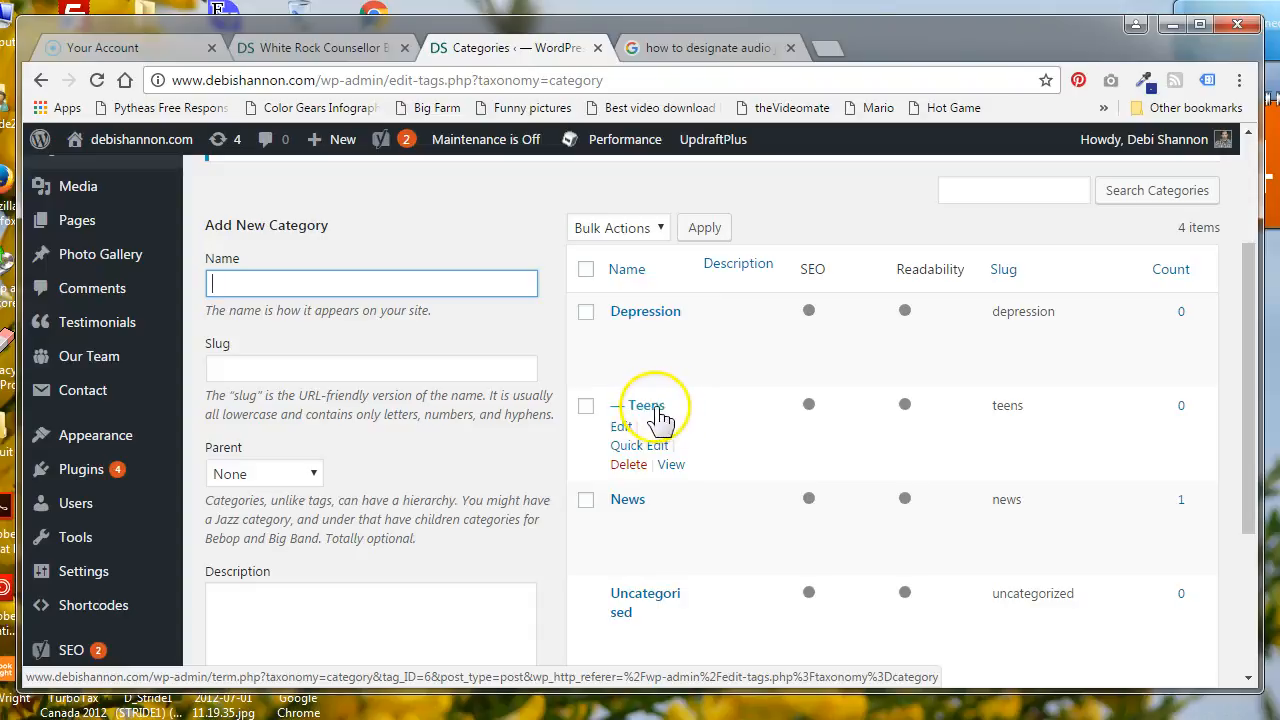
mouse_move(657, 394)
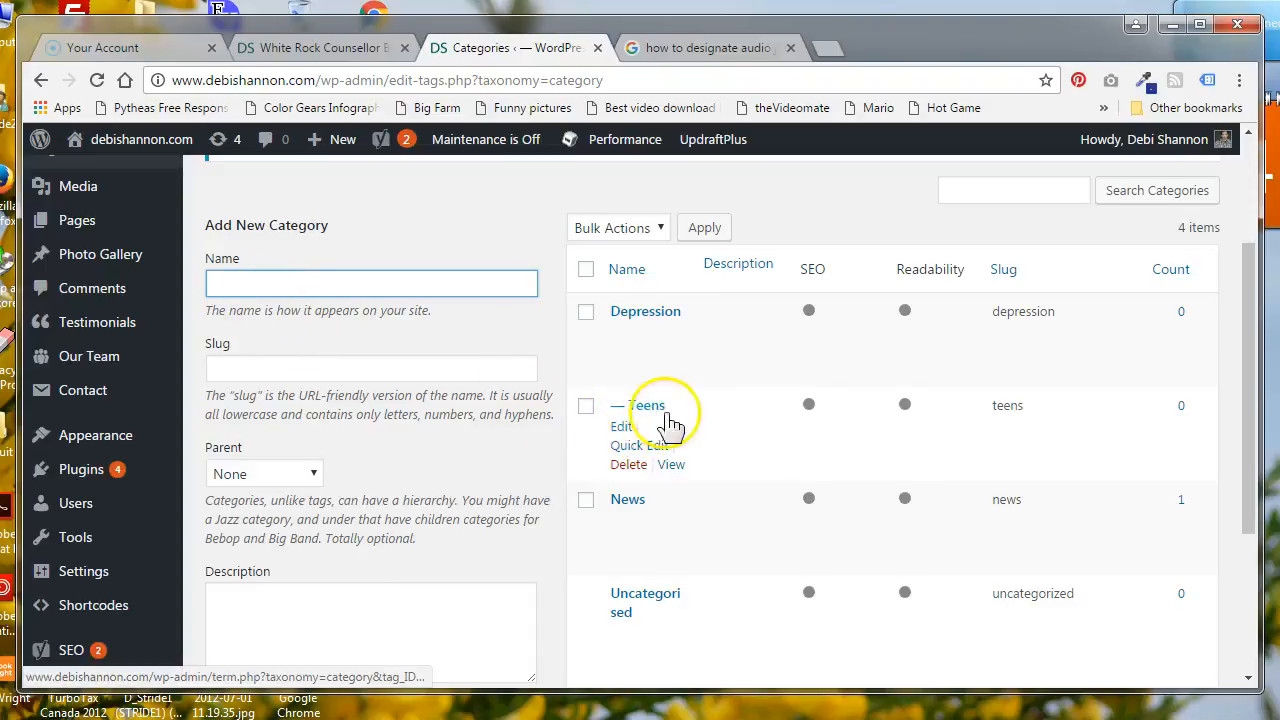
mouse_move(652, 343)
Name the new category Adults and set its parent to Depression
left_click(248, 280)
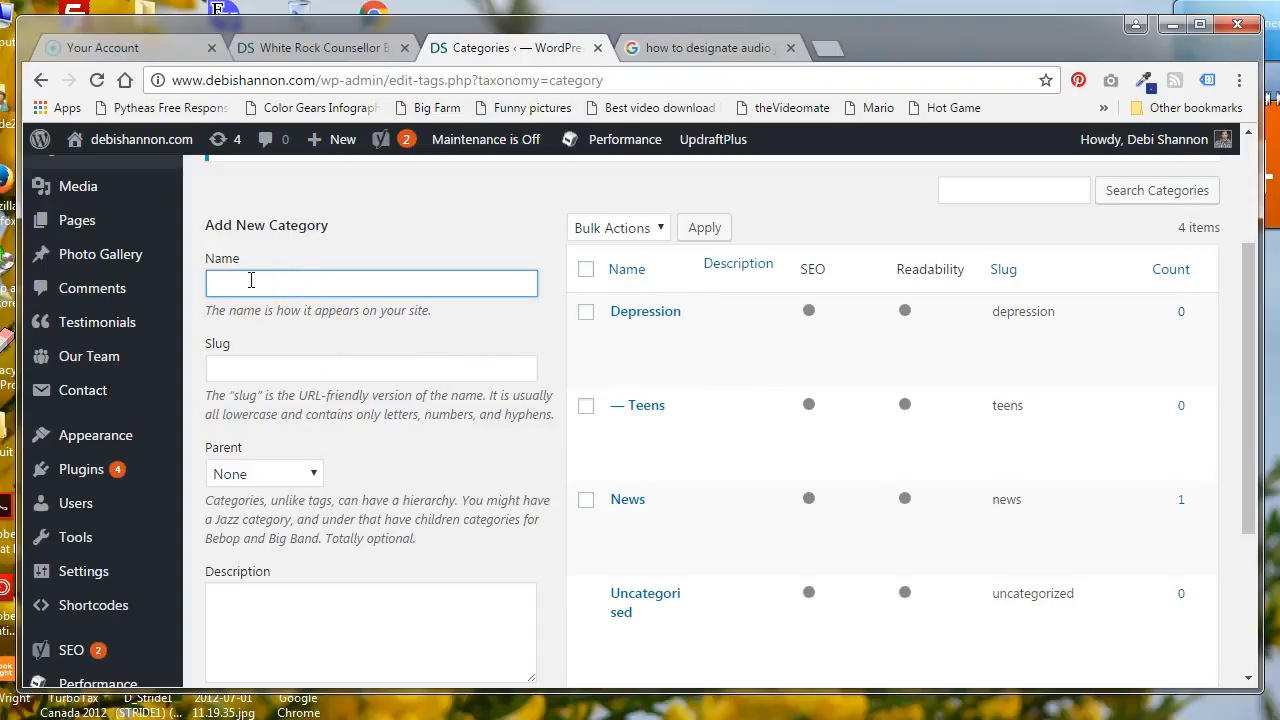
type("Adults")
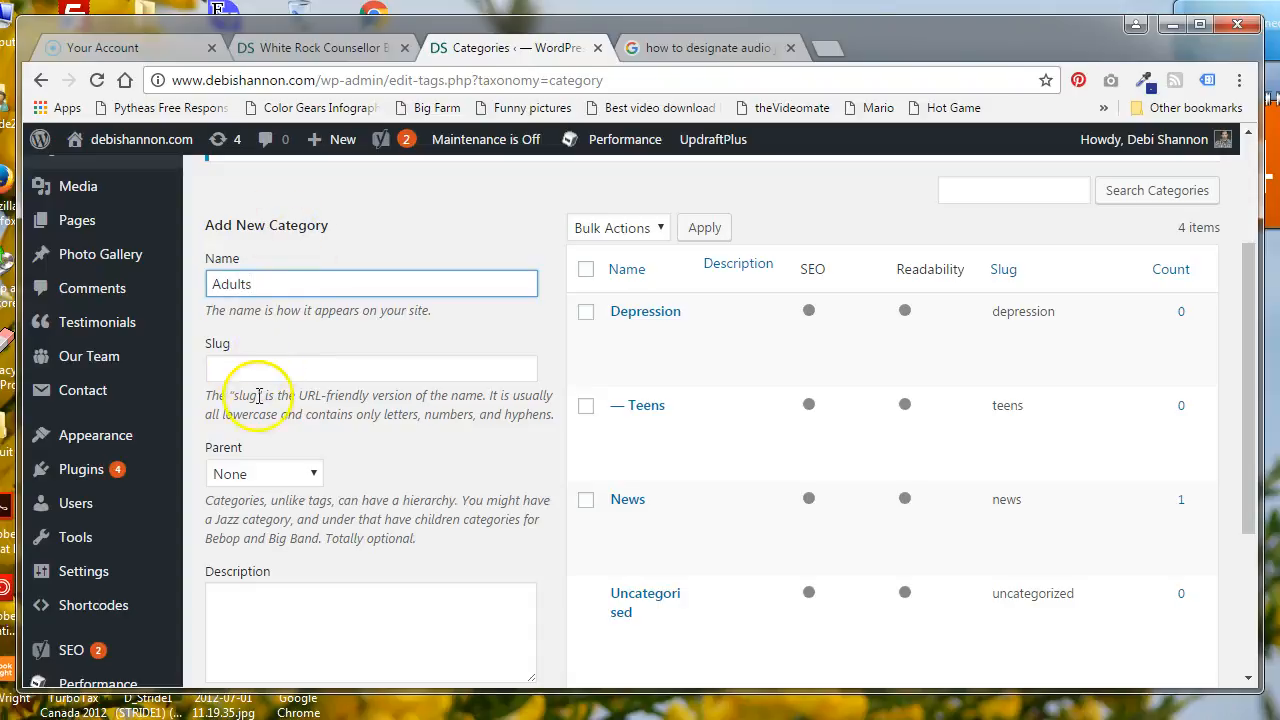
left_click(302, 478)
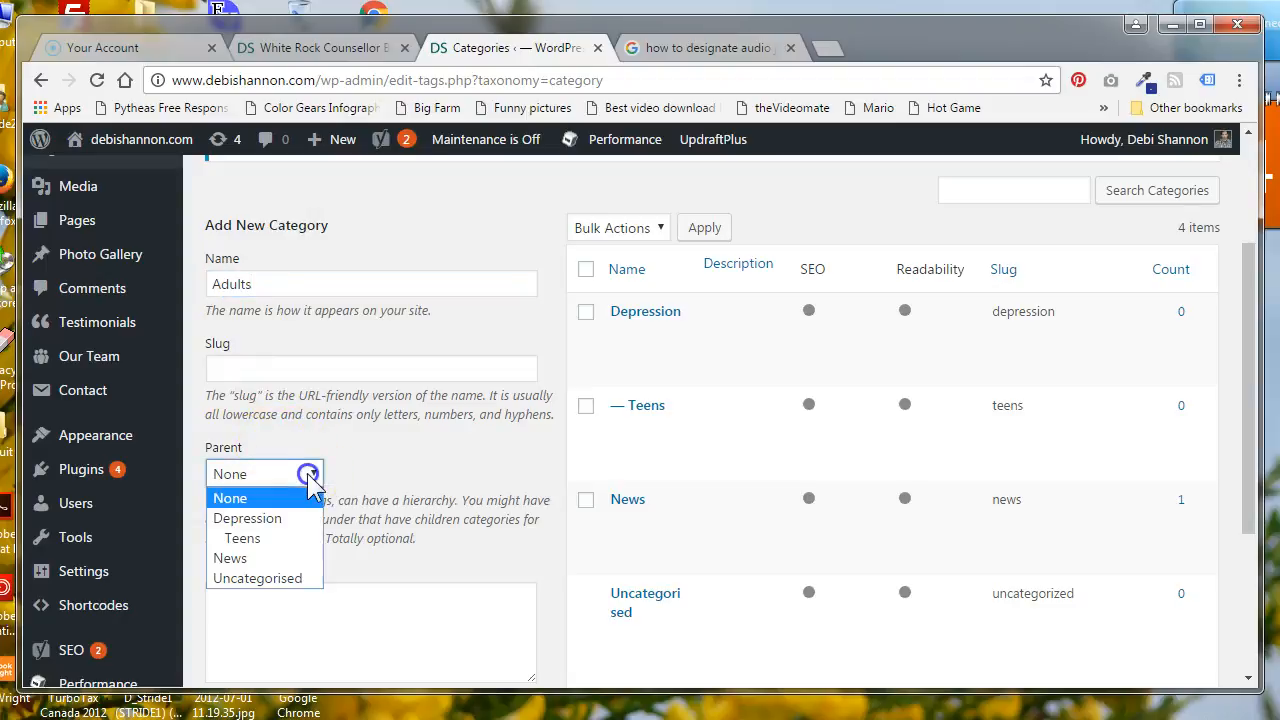
left_click(272, 520)
left_click(375, 531)
scroll(375, 531, "down", 1)
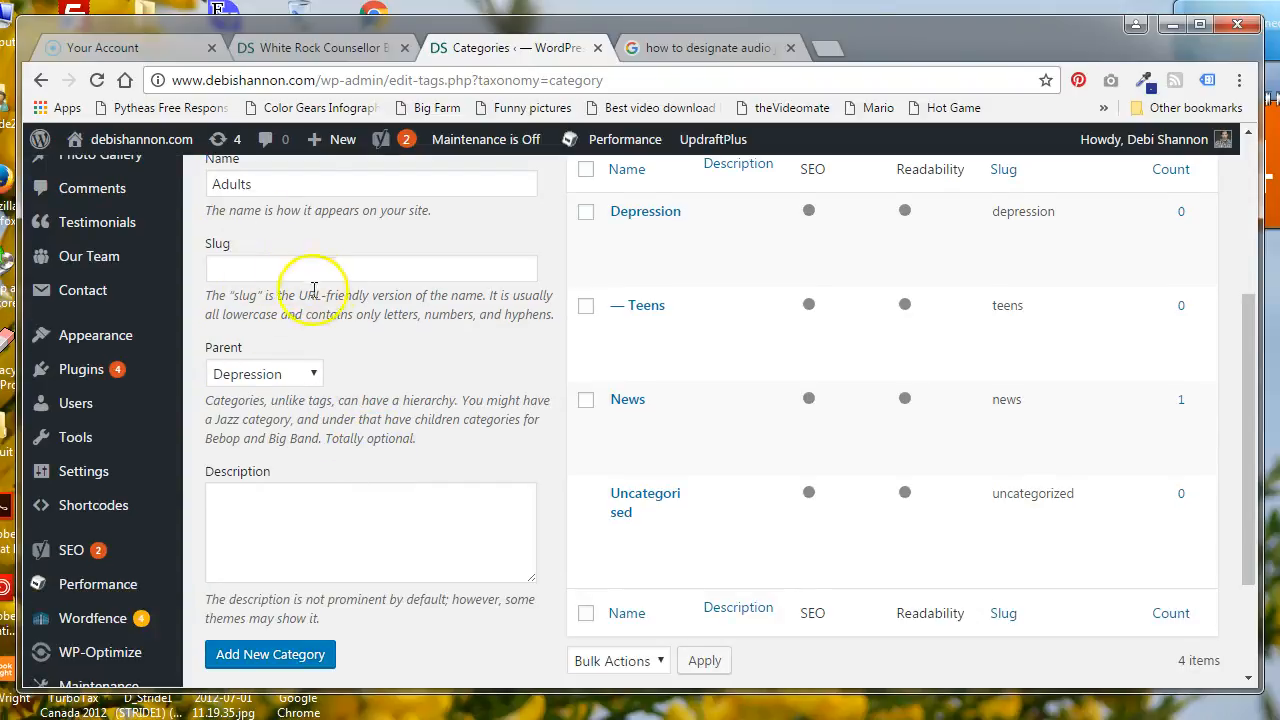
Leave the slug and description empty and add the new category
left_click(266, 268)
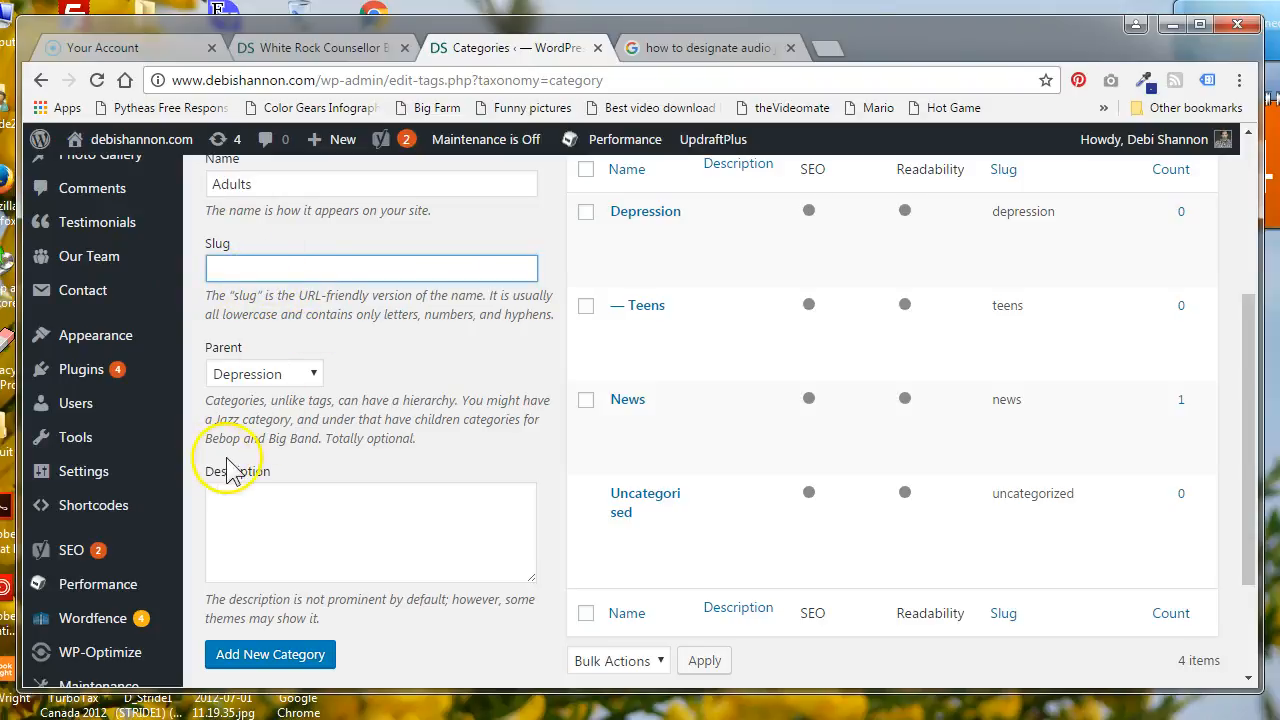
scroll(300, 485, "up", 1)
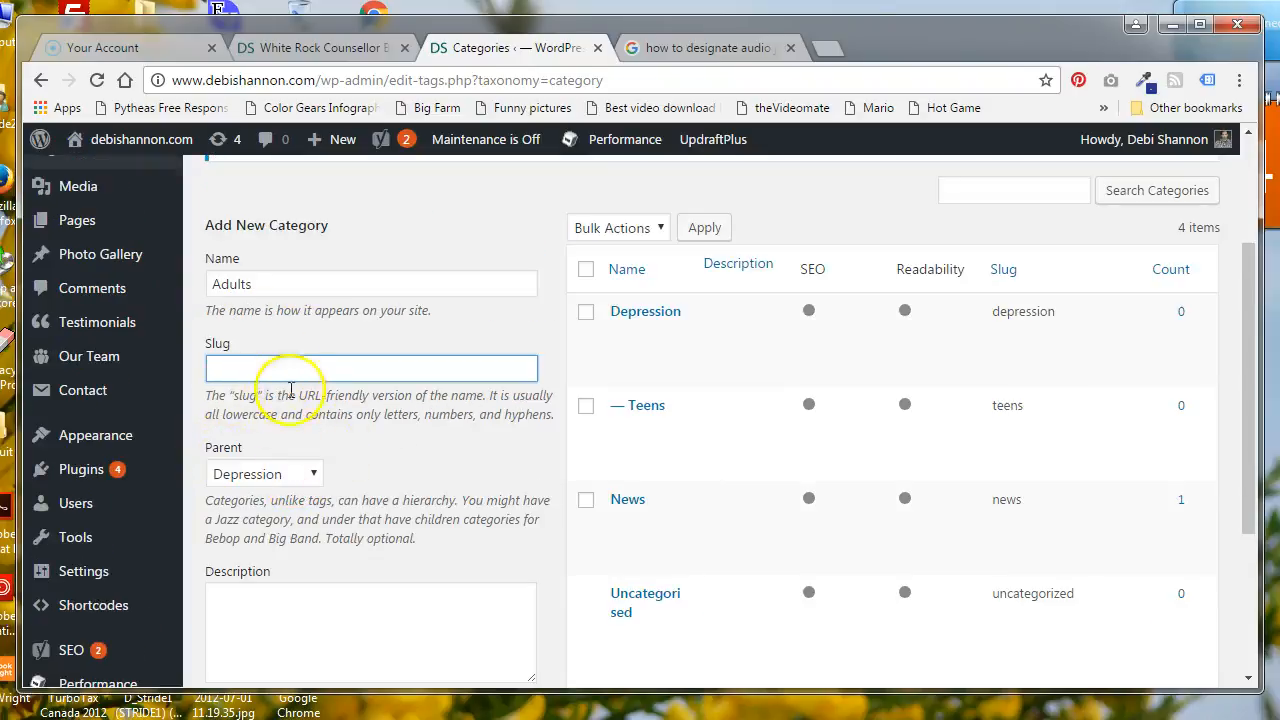
scroll(277, 486, "down", 1)
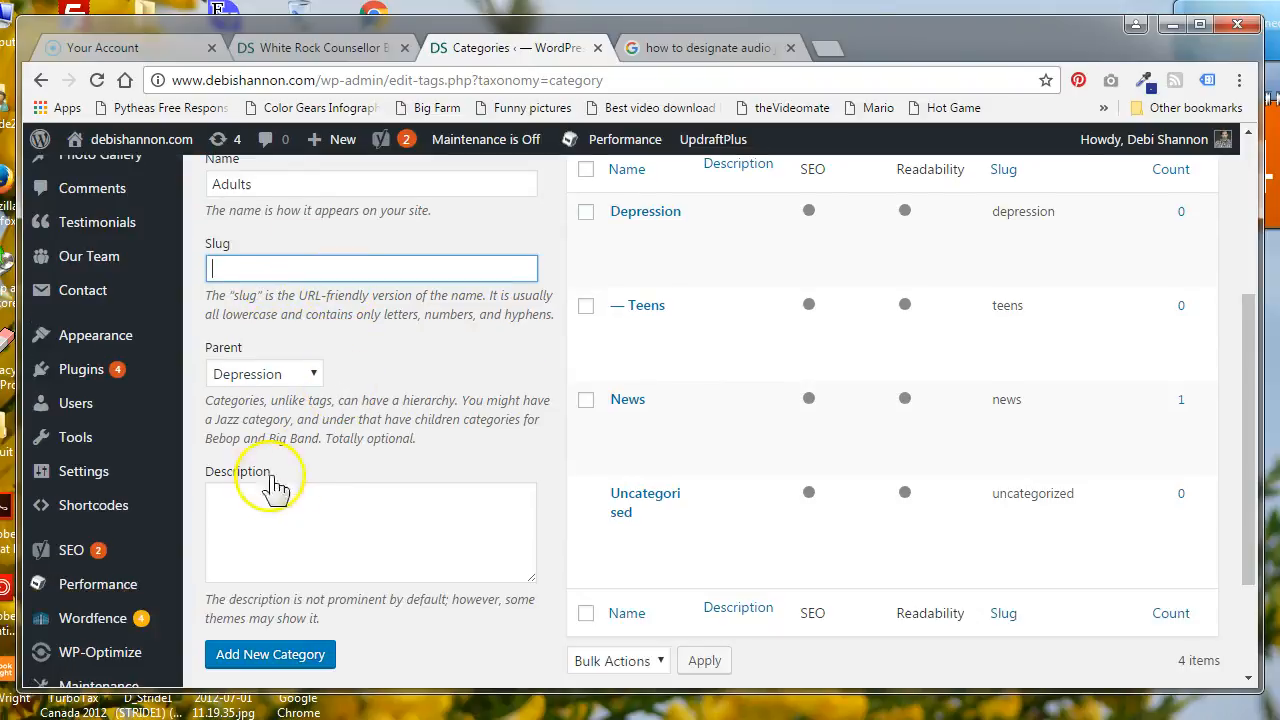
left_click(263, 503)
scroll(330, 490, "down", 1)
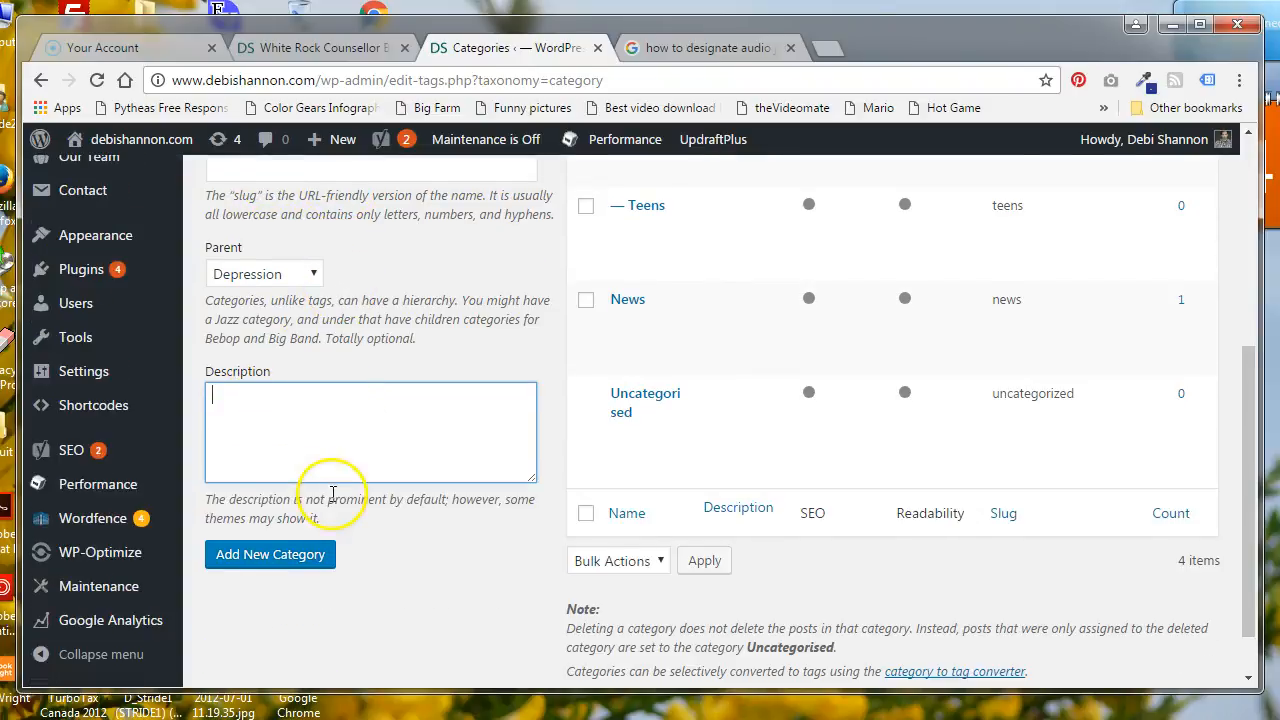
left_click(283, 565)
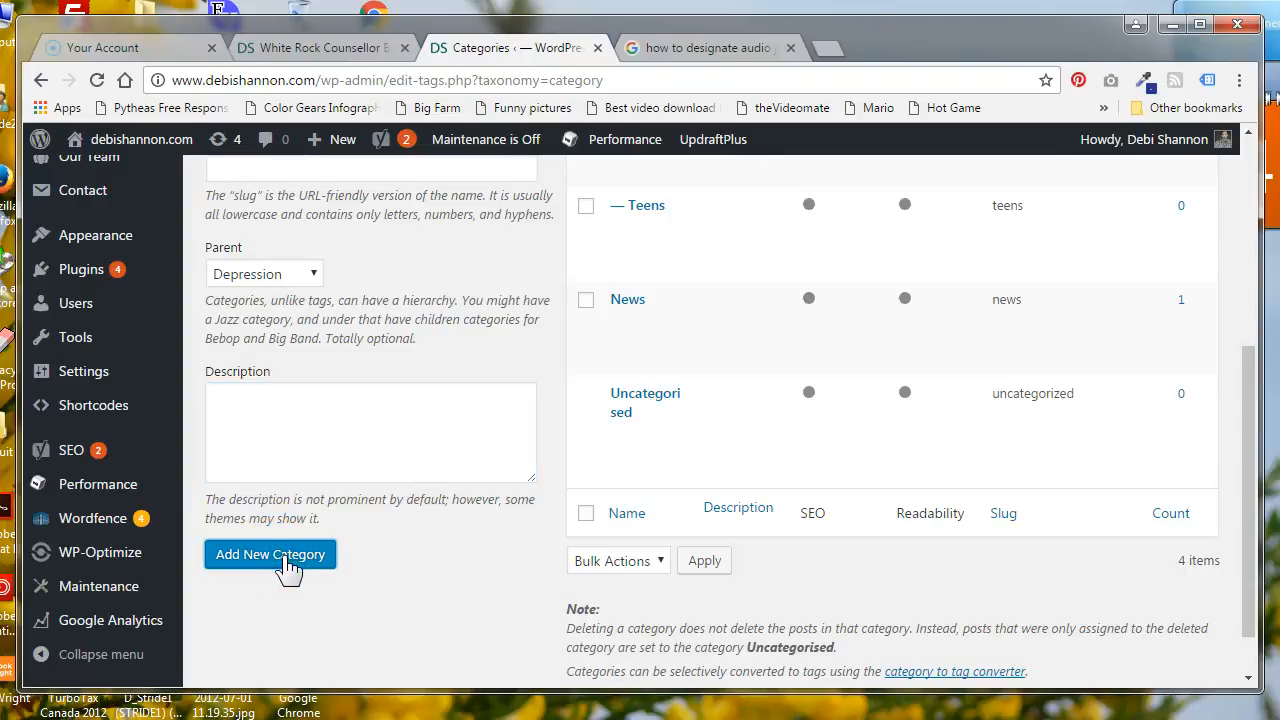
Examine the updated category list to see how the subcategories are arranged under Depression
scroll(420, 400, "up", 1)
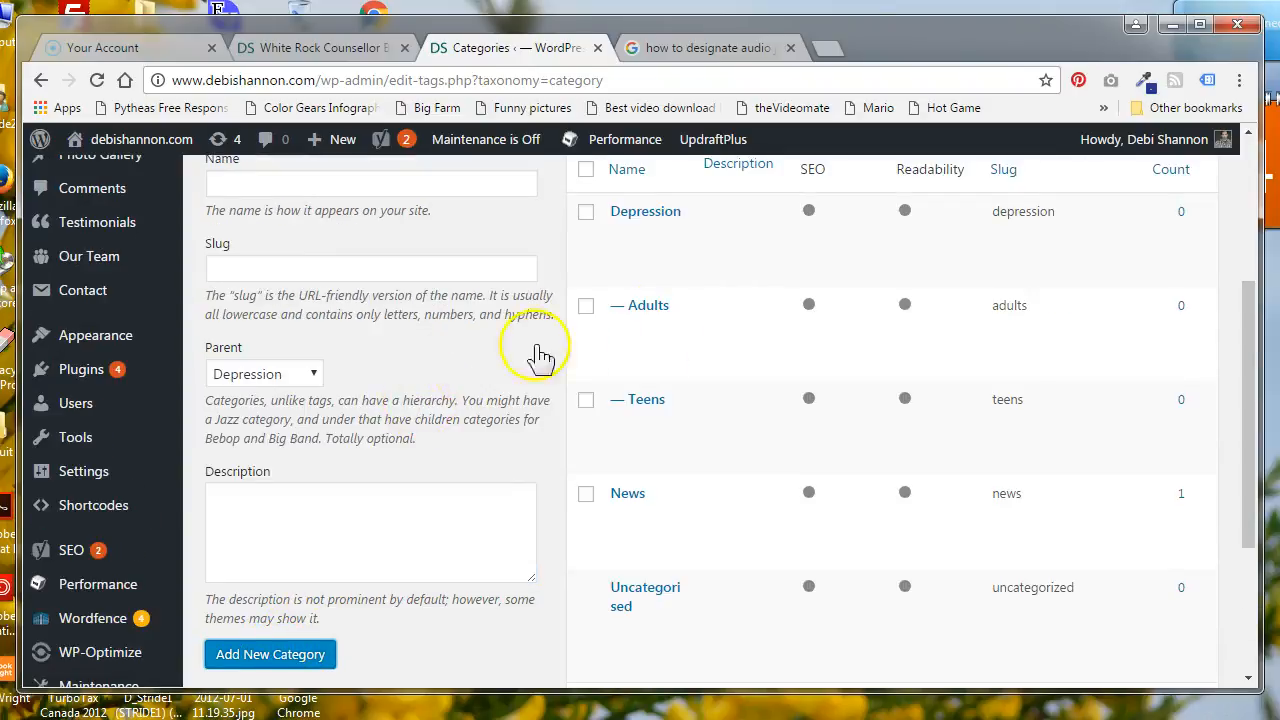
mouse_move(634, 272)
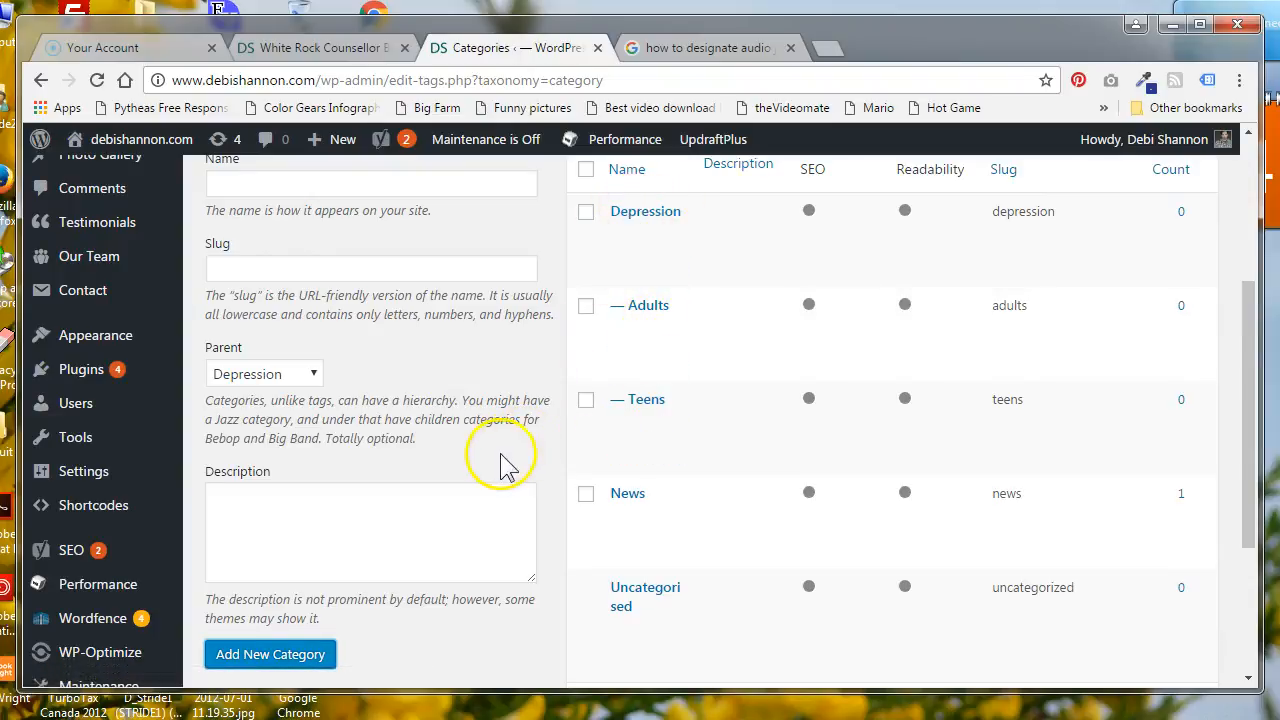
mouse_move(586, 491)
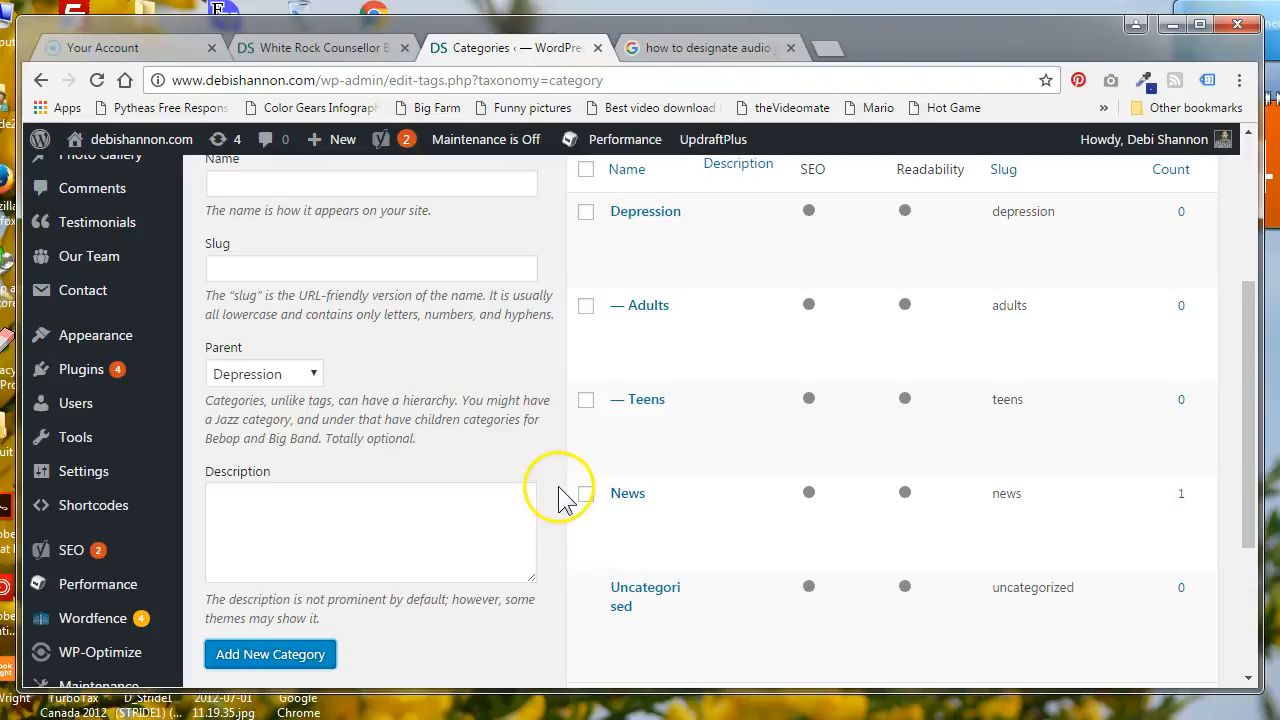
scroll(287, 370, "up", 1)
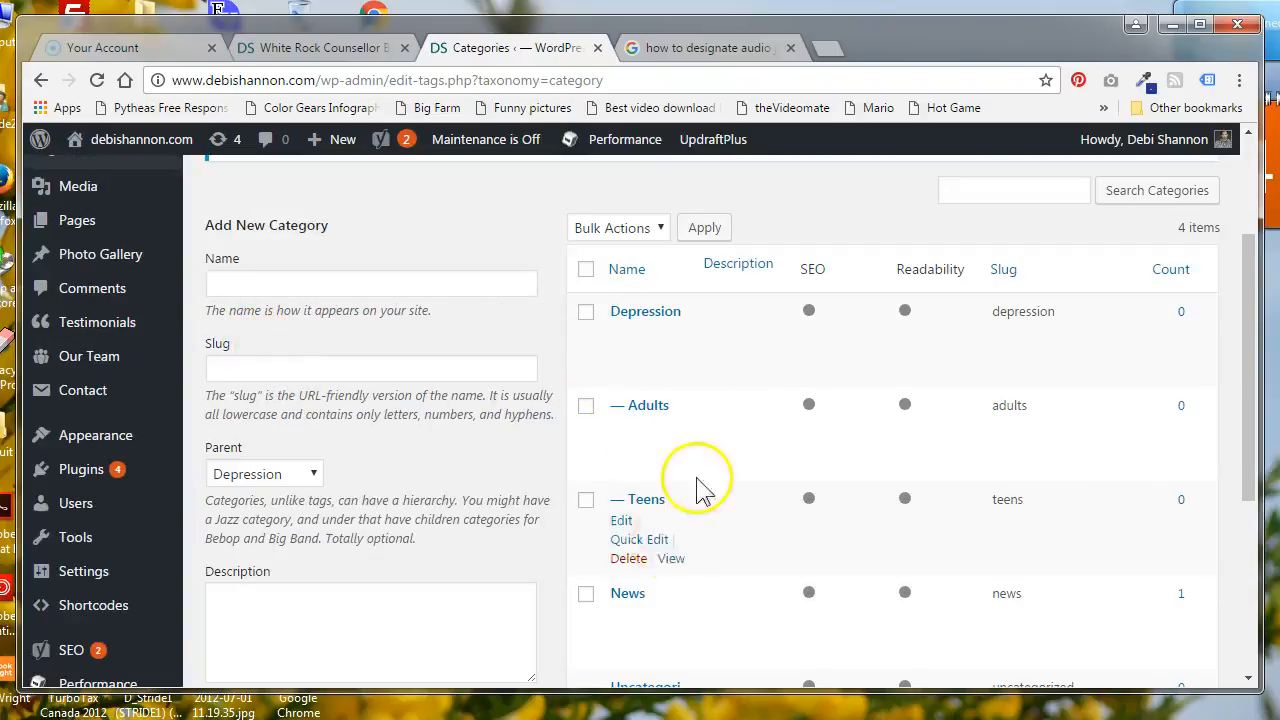
mouse_move(706, 465)
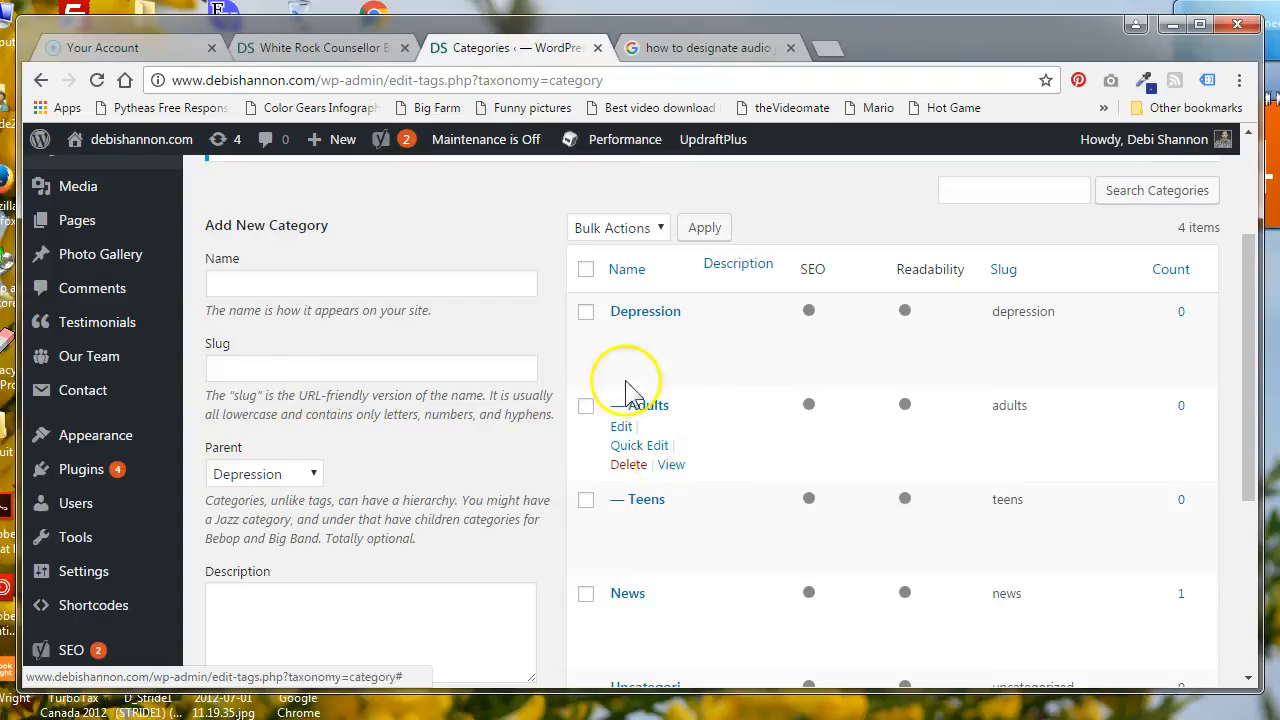
scroll(212, 300, "up", 2)
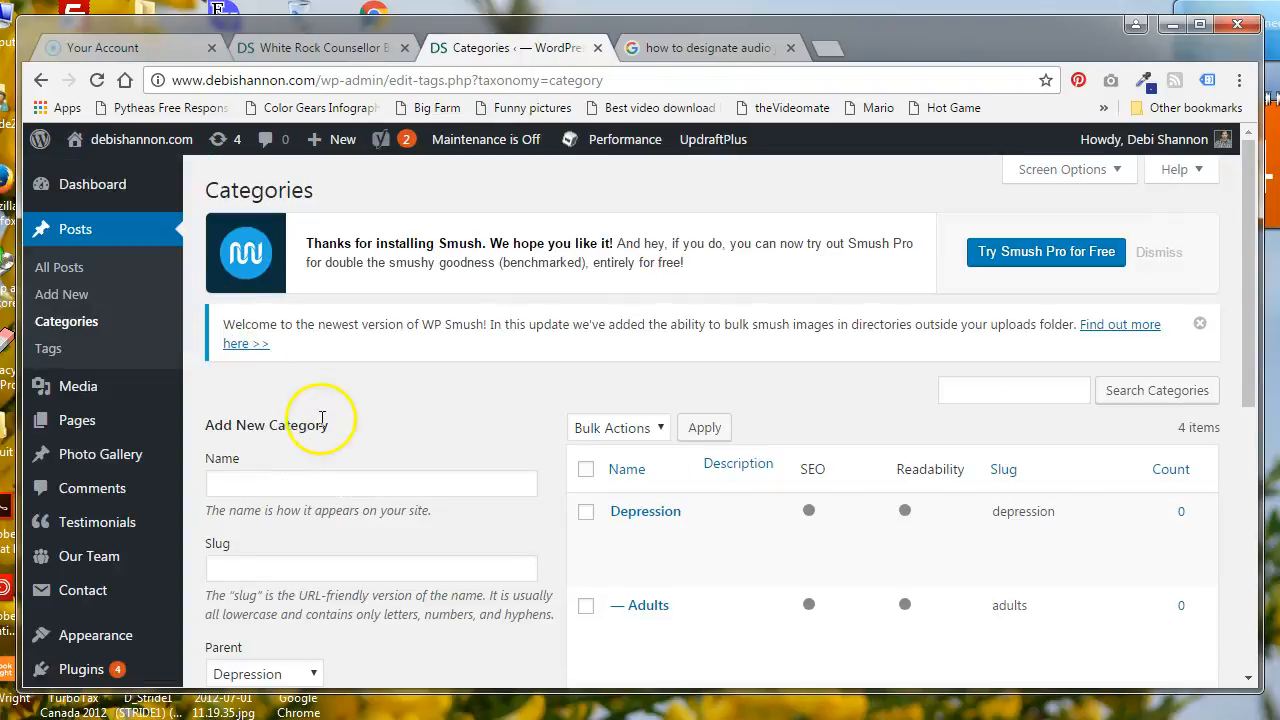
scroll(420, 425, "down", 1)
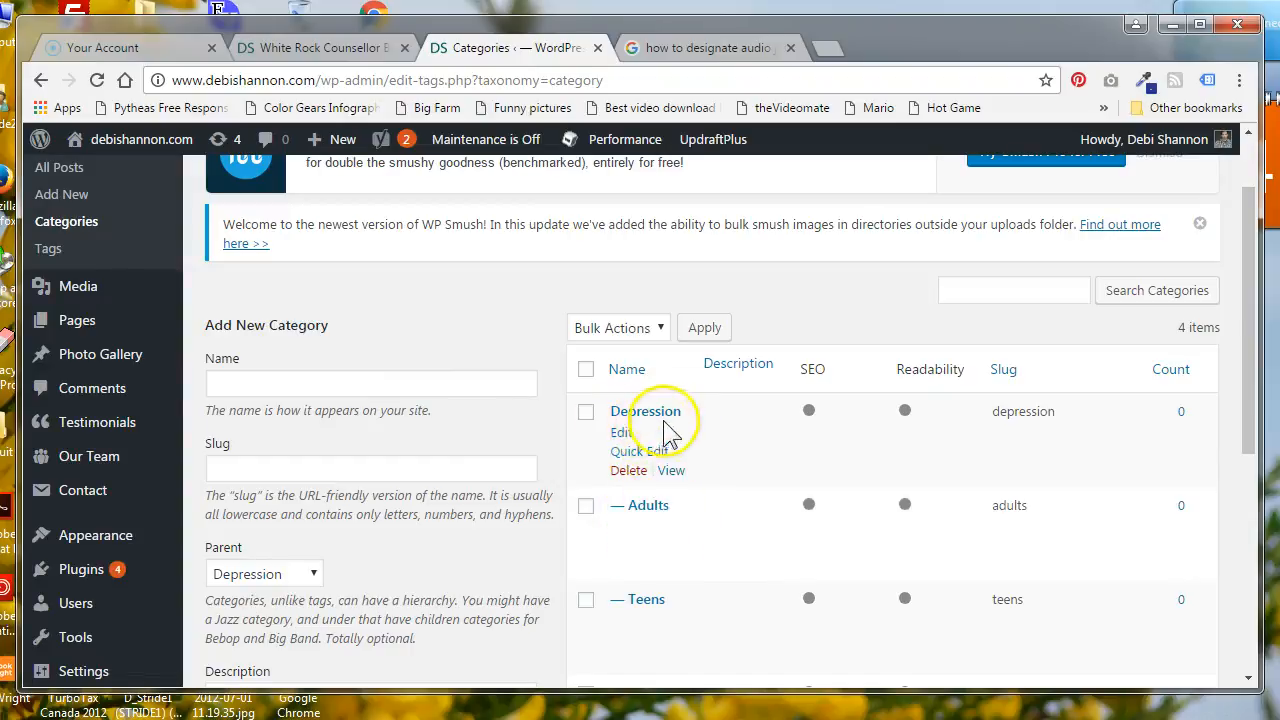
Start a new post and title it "Adults Dealing with Depression"
scroll(400, 343, "up", 1)
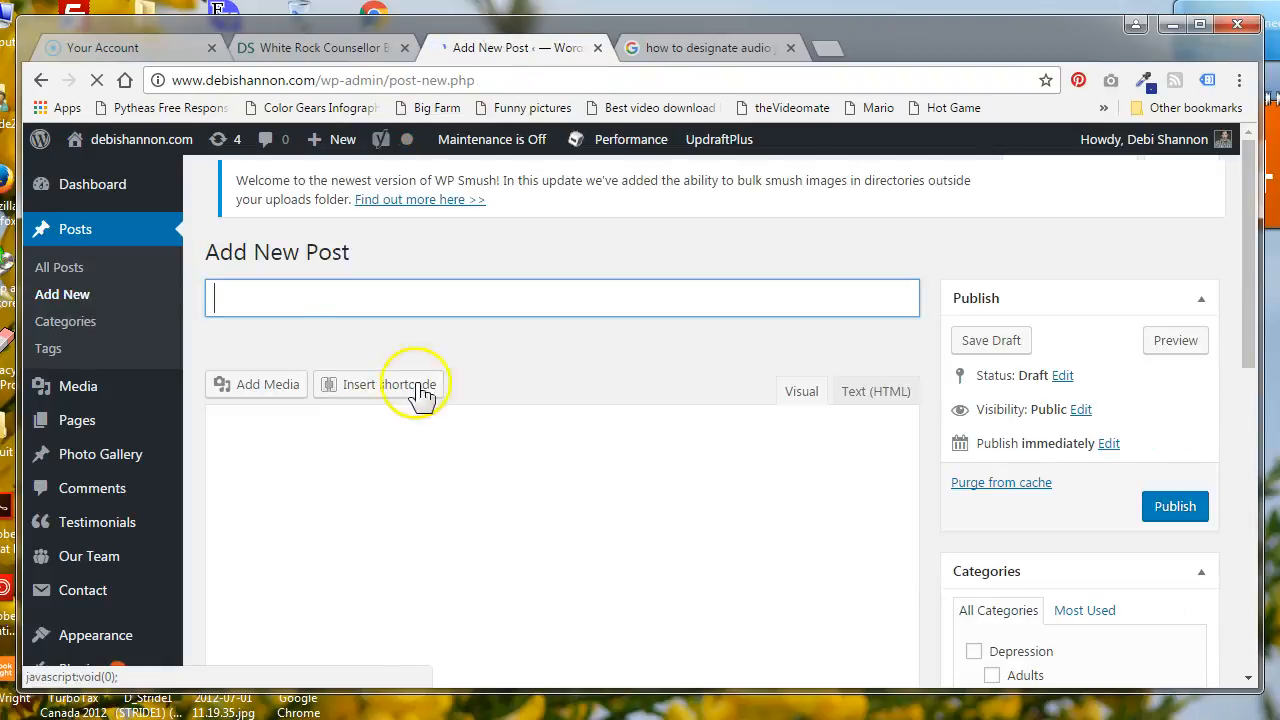
left_click(275, 401)
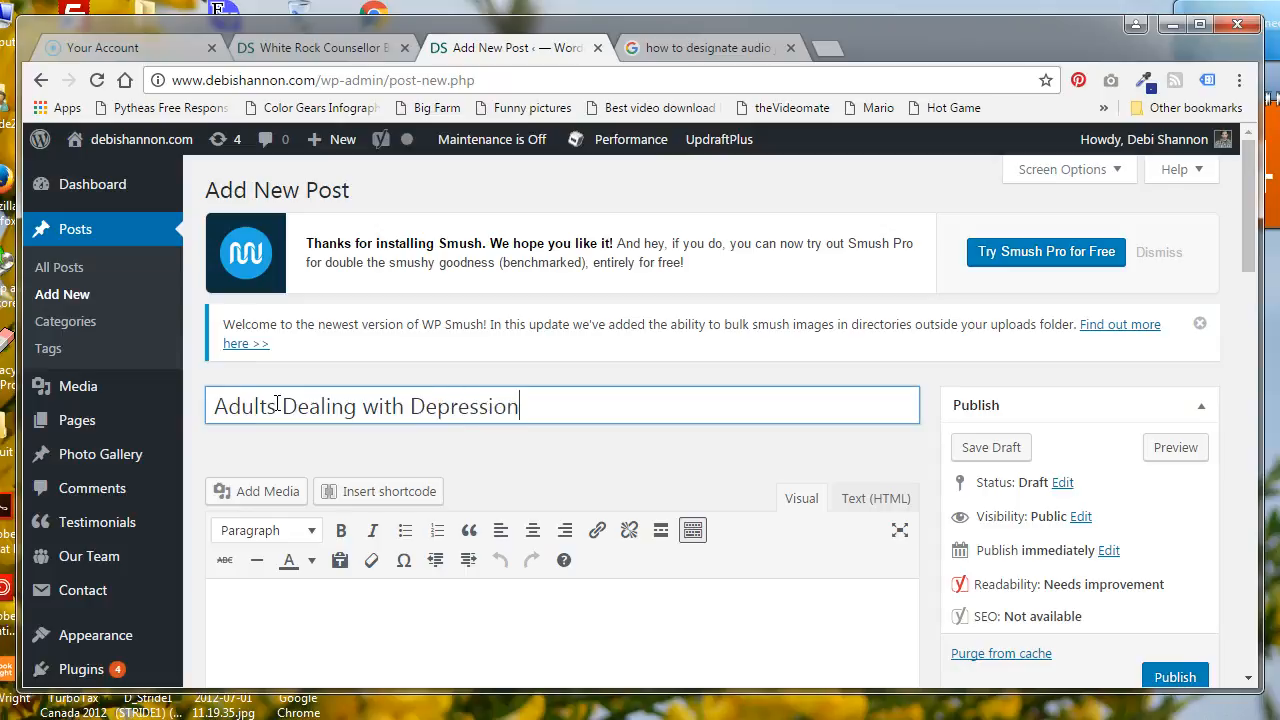
left_click(515, 450)
Assign the post to the Depression category and its Adults subcategory
scroll(515, 450, "down", 1)
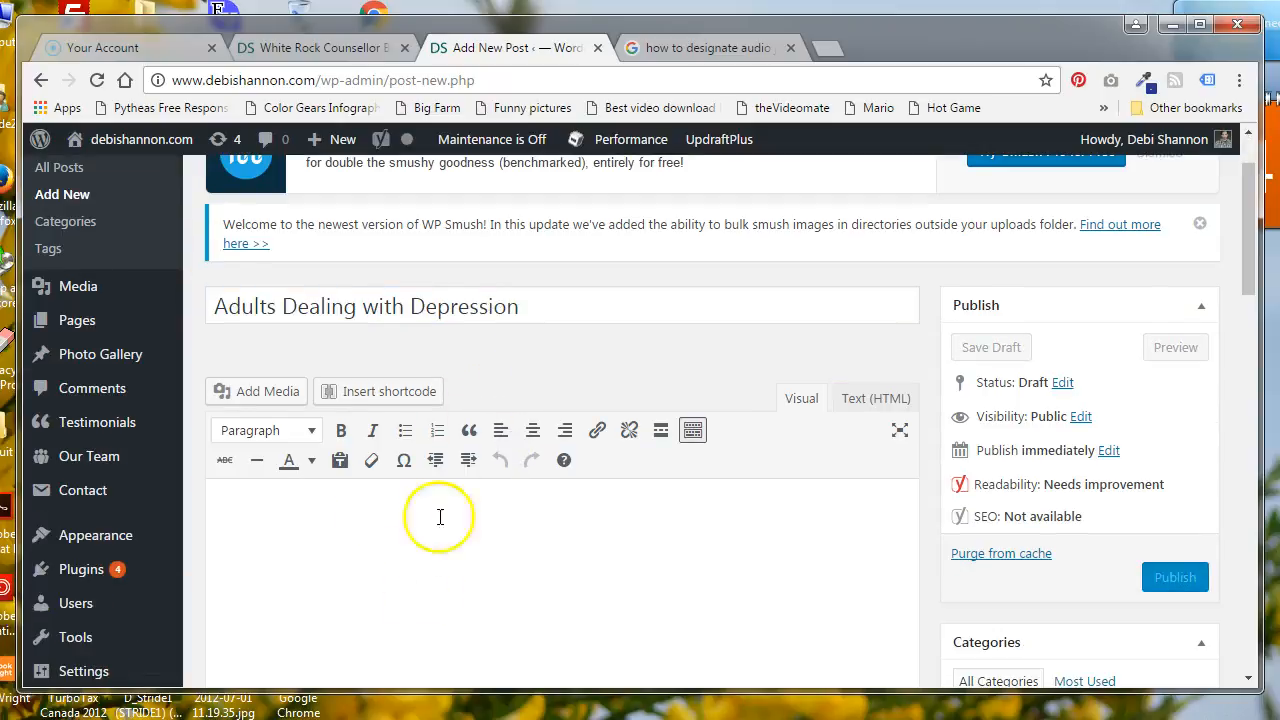
scroll(394, 500, "down", 1)
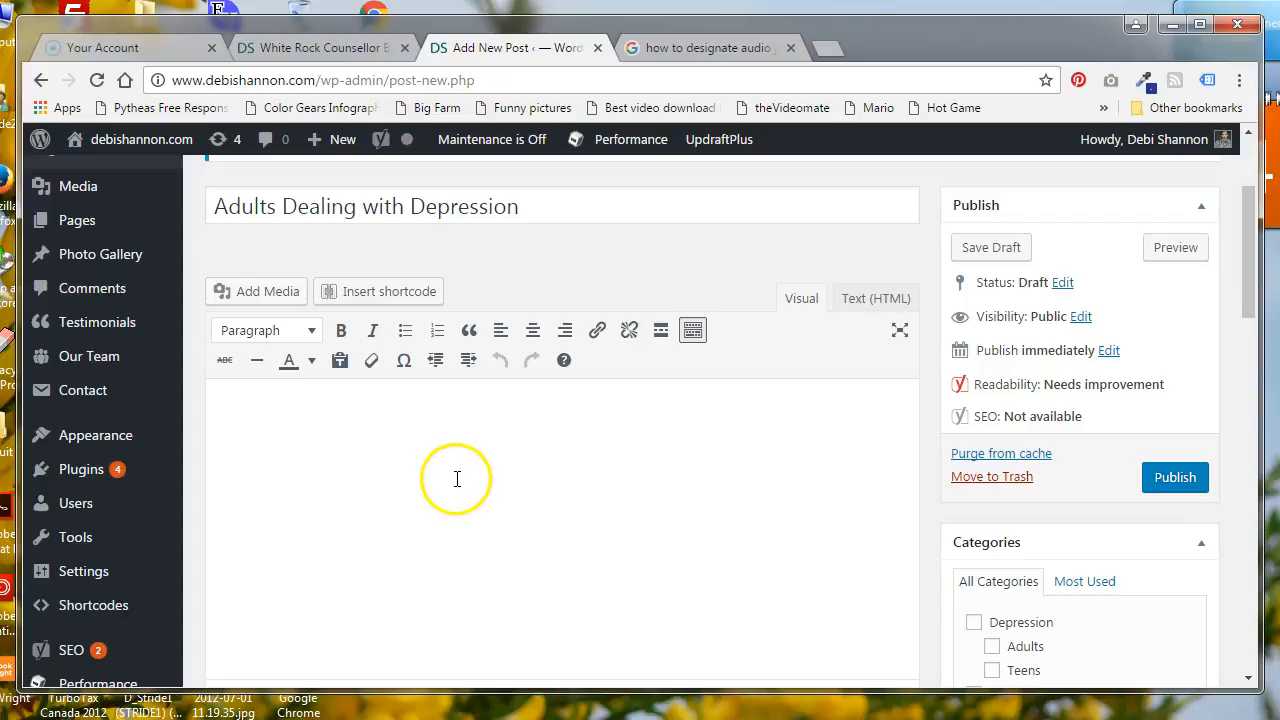
scroll(457, 477, "down", 2)
left_click(931, 455)
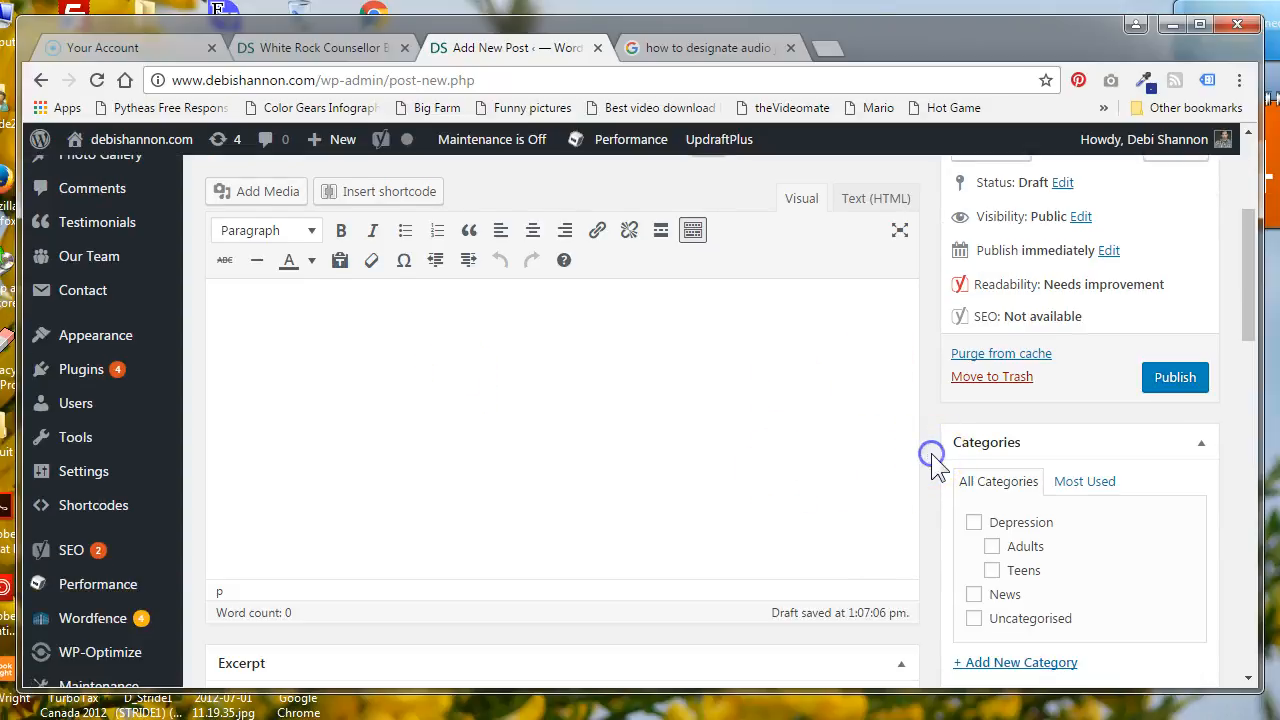
left_click(973, 522)
left_click(991, 546)
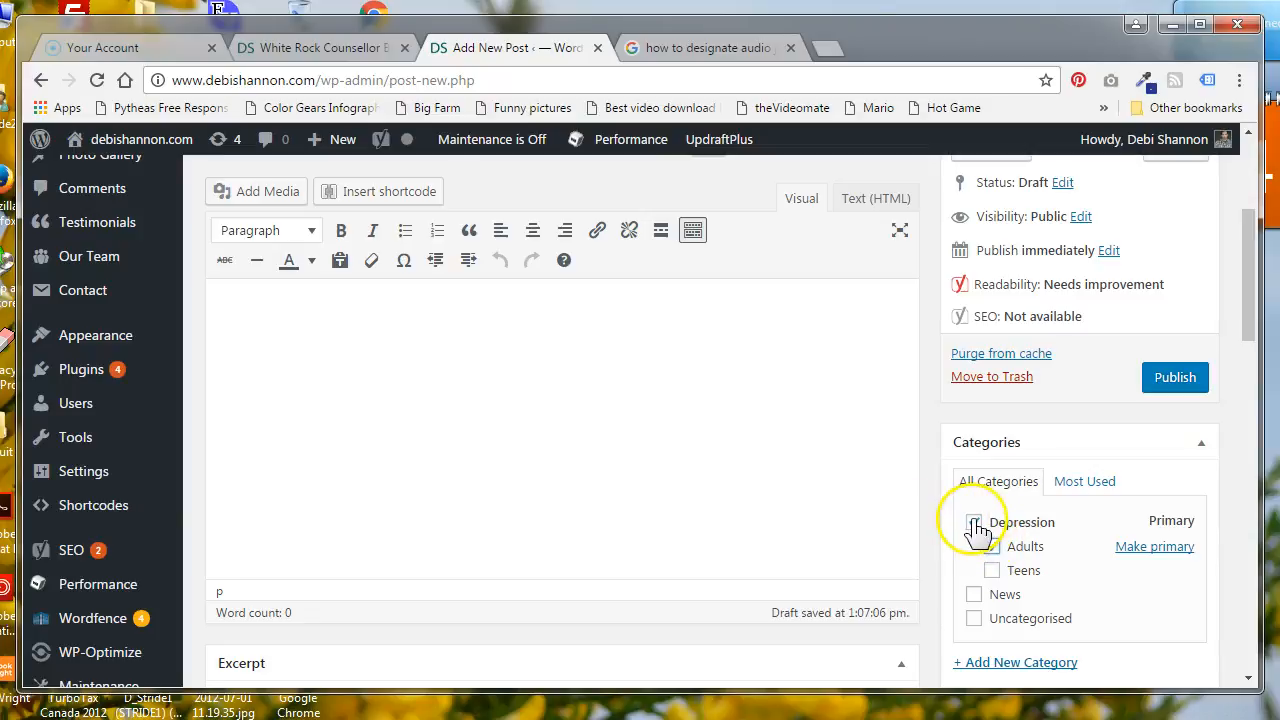
left_click(974, 522)
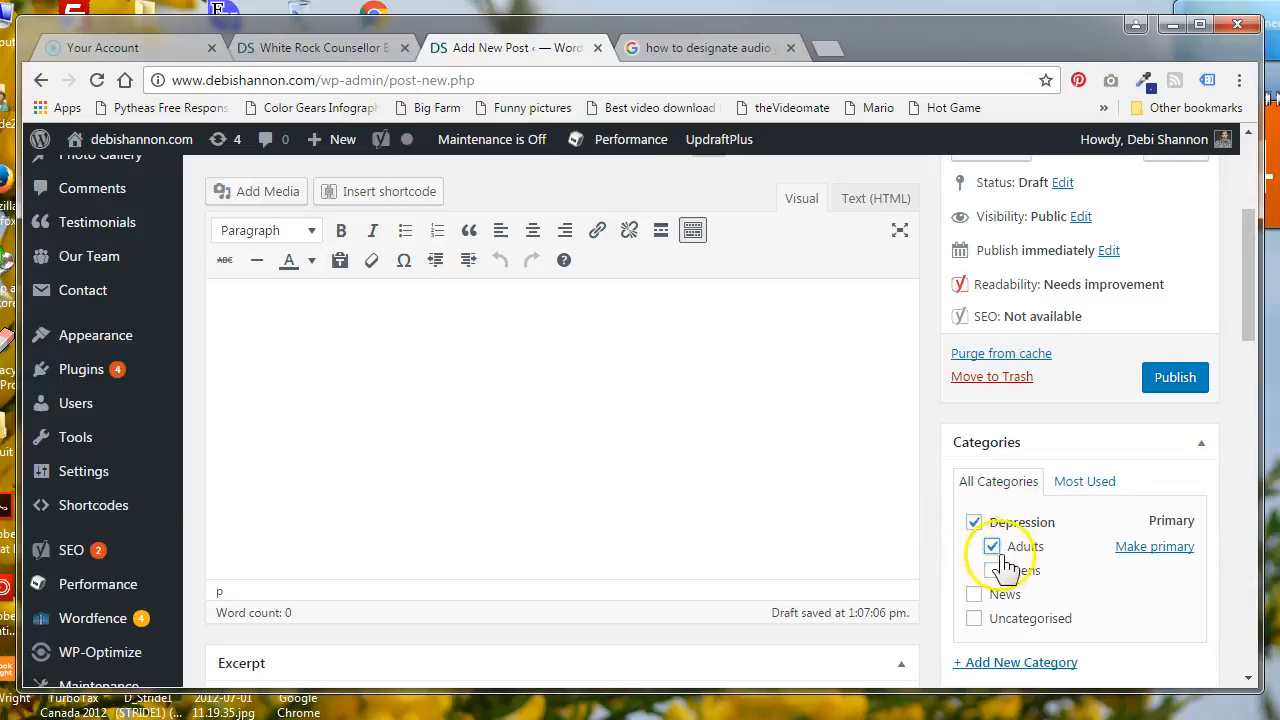
left_click(991, 546)
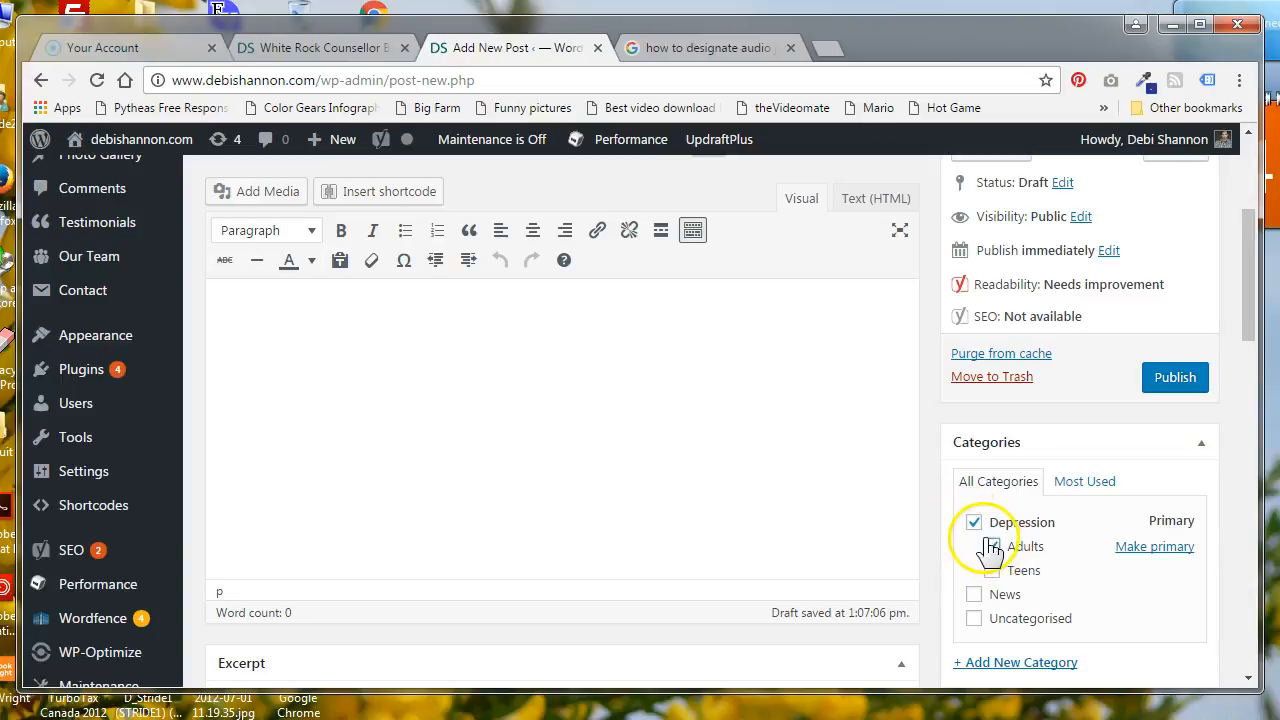
left_click(333, 360)
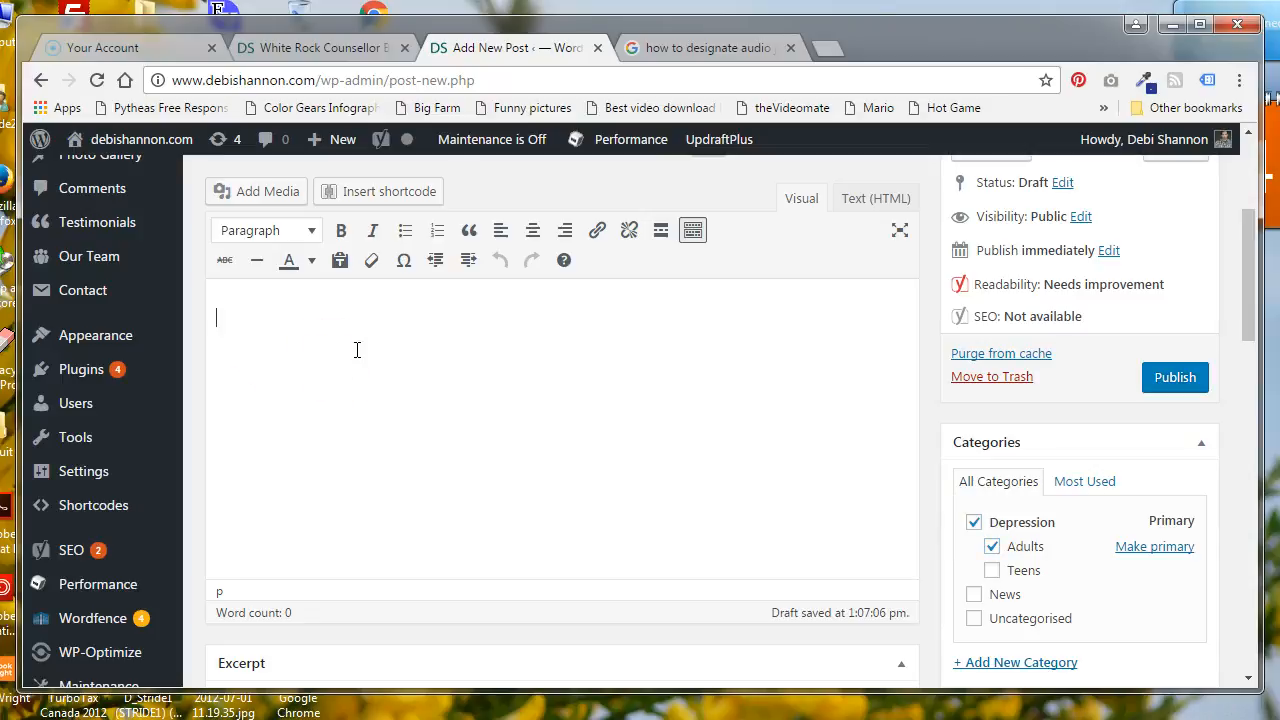
scroll(279, 382, "up", 2)
left_click(243, 514)
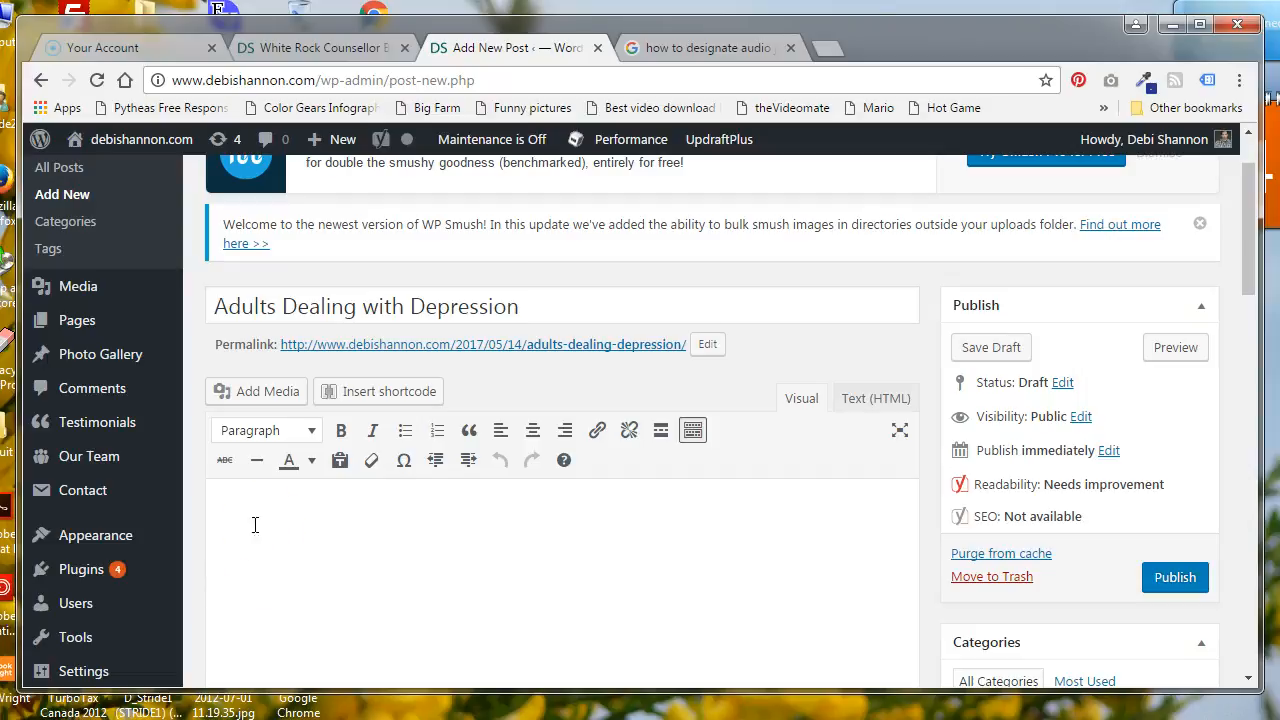
left_click(312, 434)
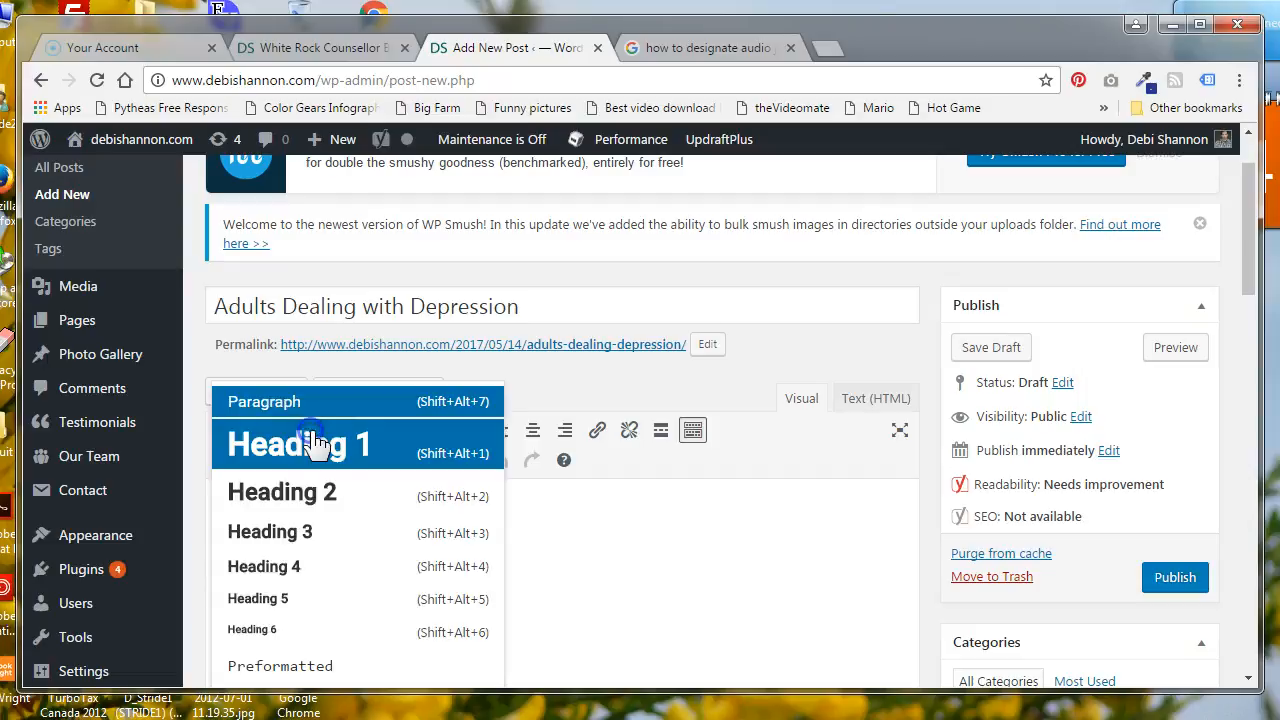
left_click(371, 531)
left_click_drag(522, 306, 206, 310)
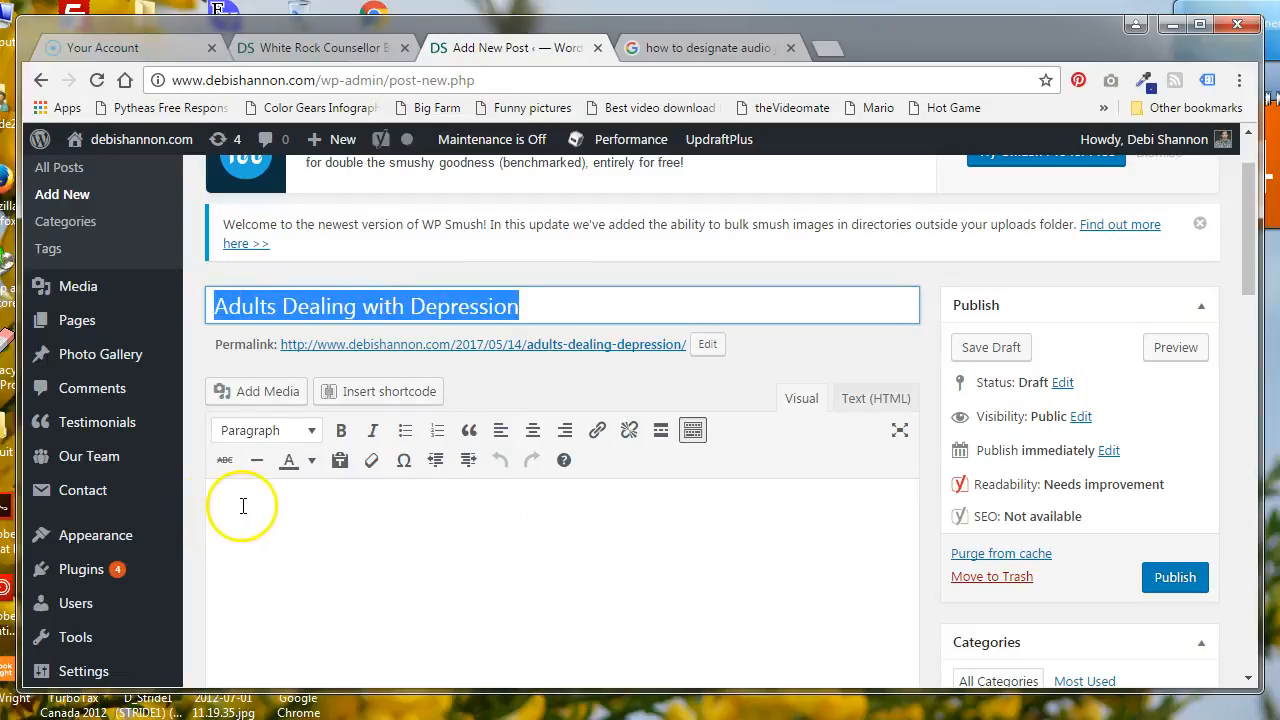
left_click(243, 505)
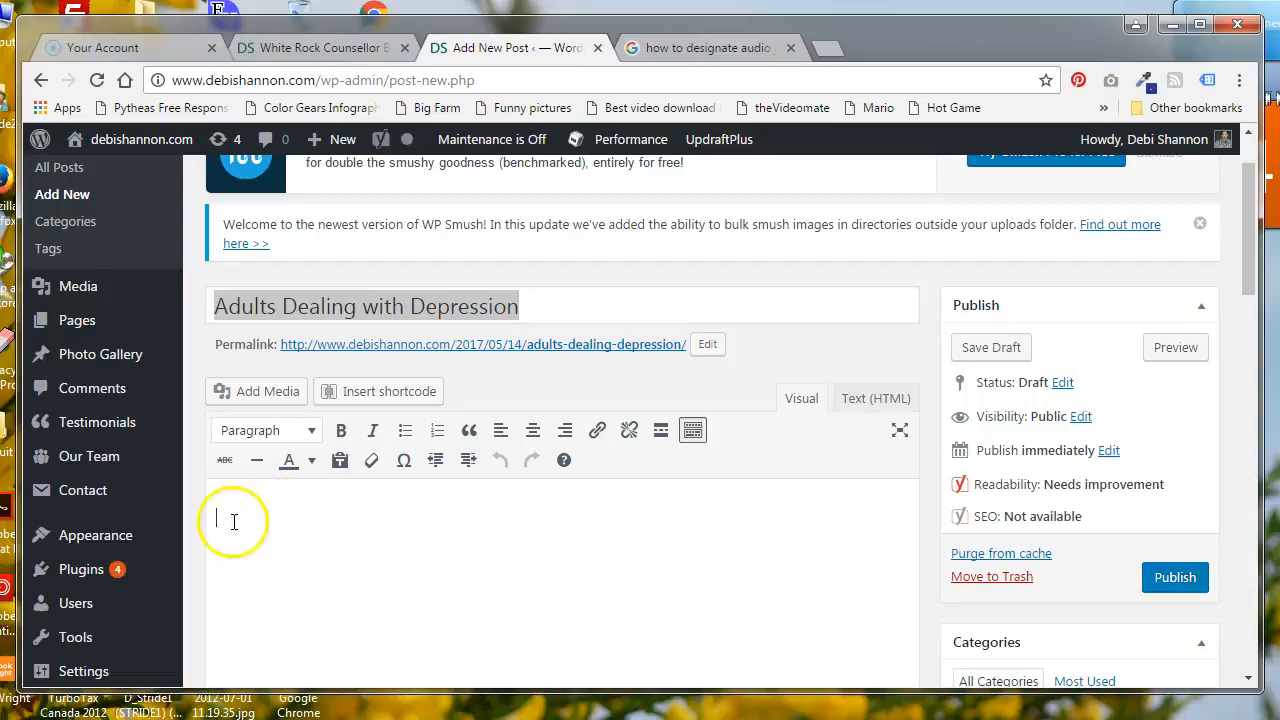
Add a line reading "Heading 2" in Heading 2 style to the post body, with the paragraph "content" below it
left_click(308, 432)
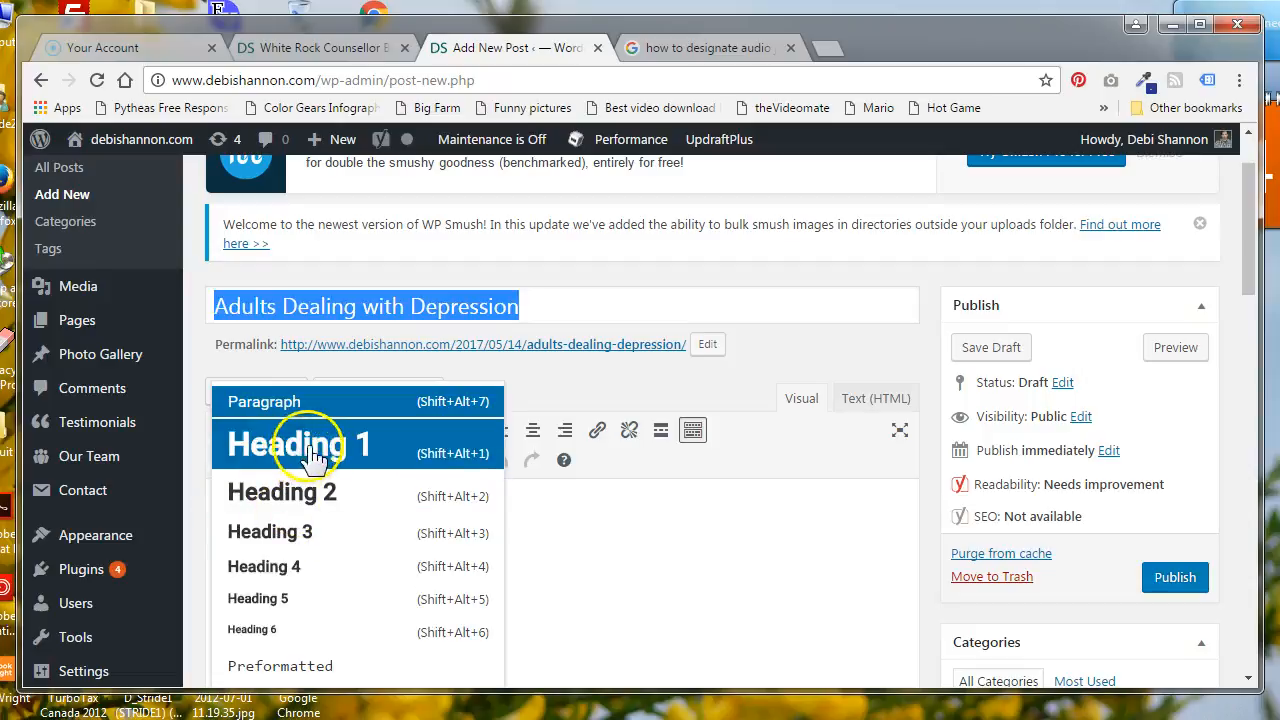
left_click(318, 494)
left_click(228, 527)
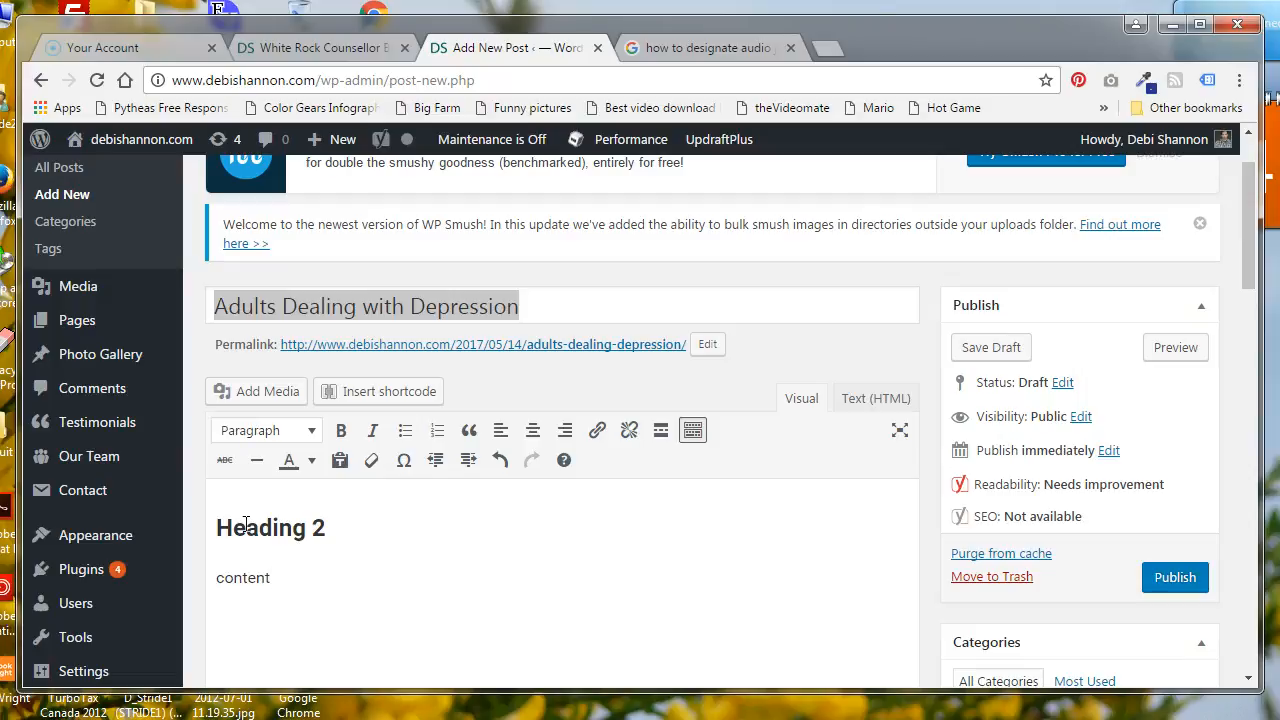
Add a line reading "Heading 3" below the content paragraph and format it as Heading 3
key("Return")
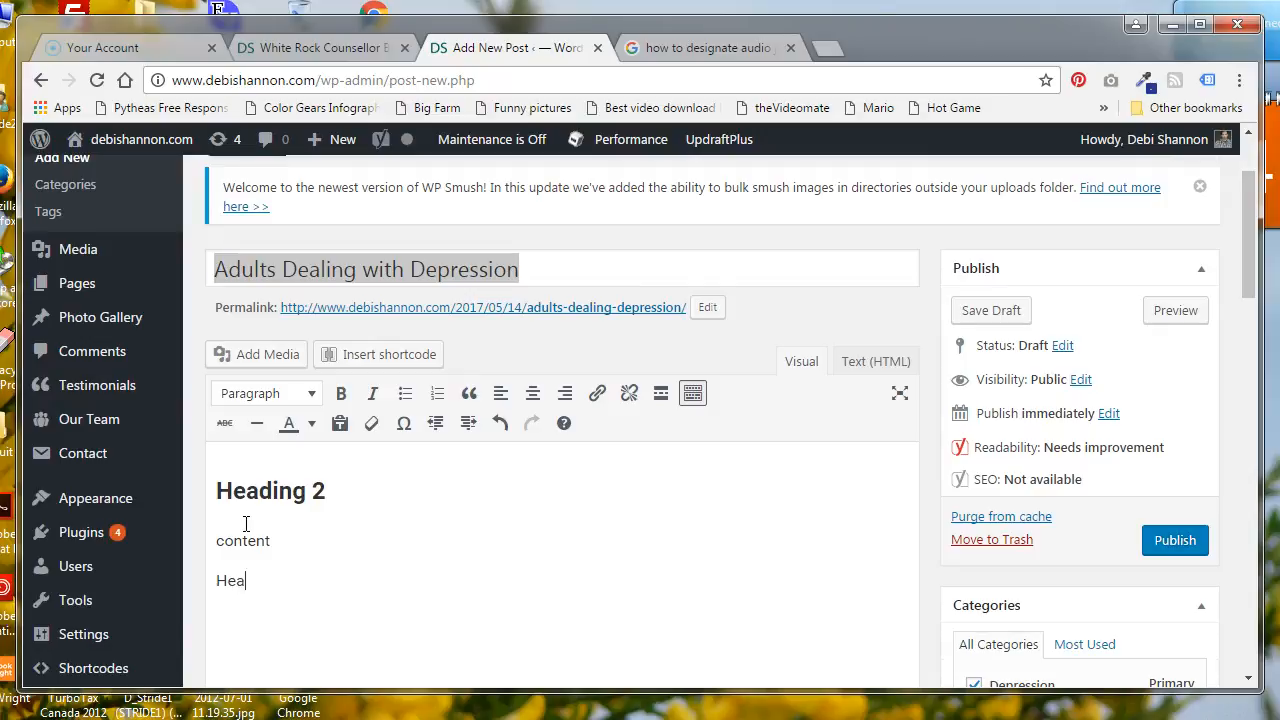
left_click(295, 587)
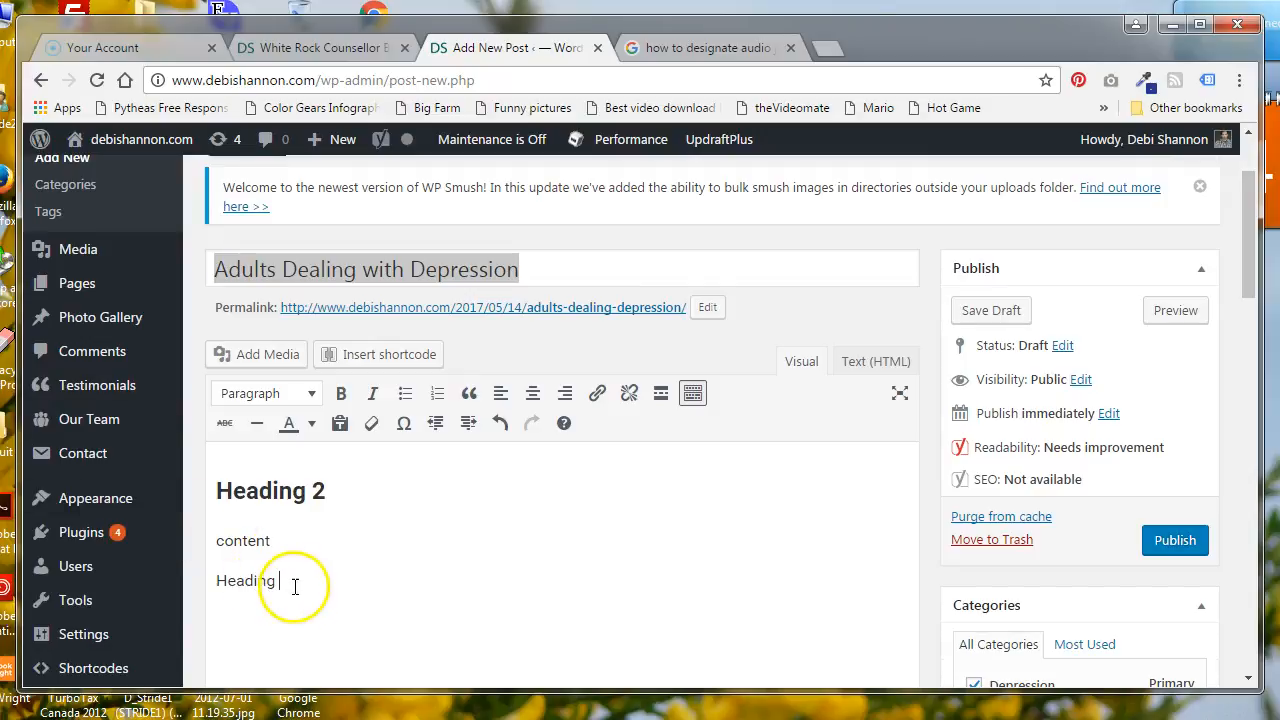
left_click_drag(295, 587, 208, 581)
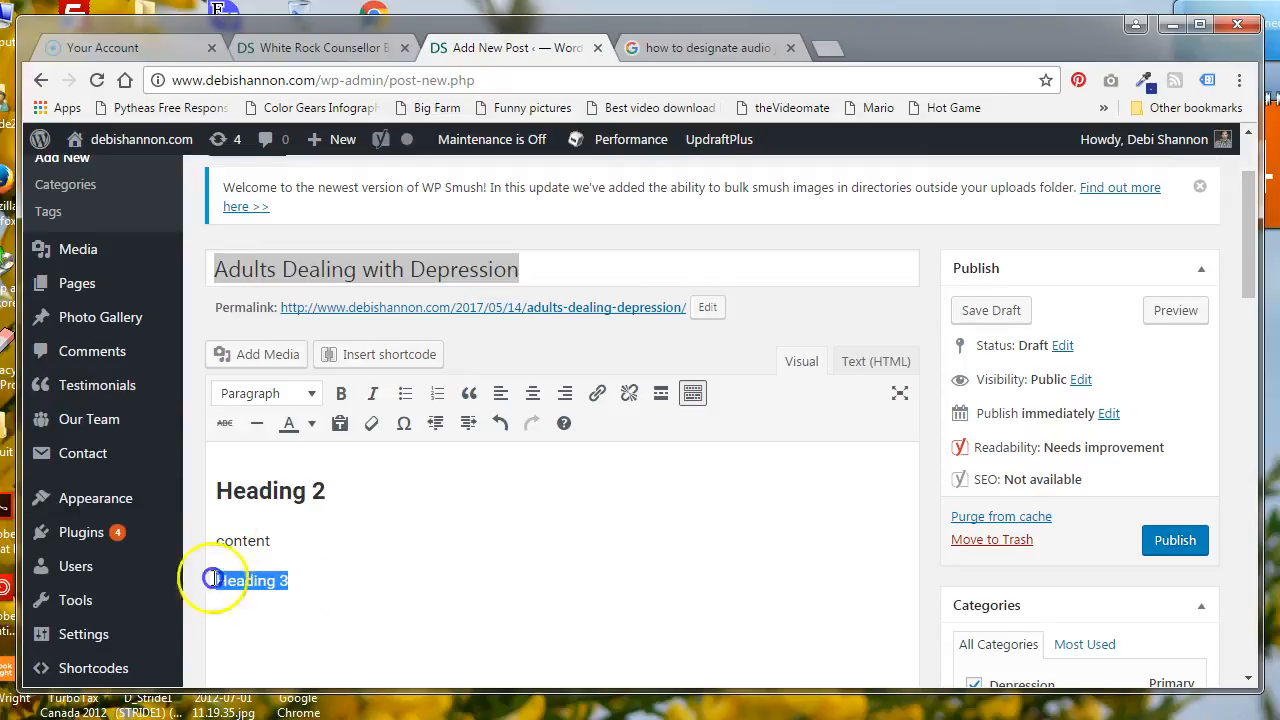
left_click(312, 394)
left_click(298, 531)
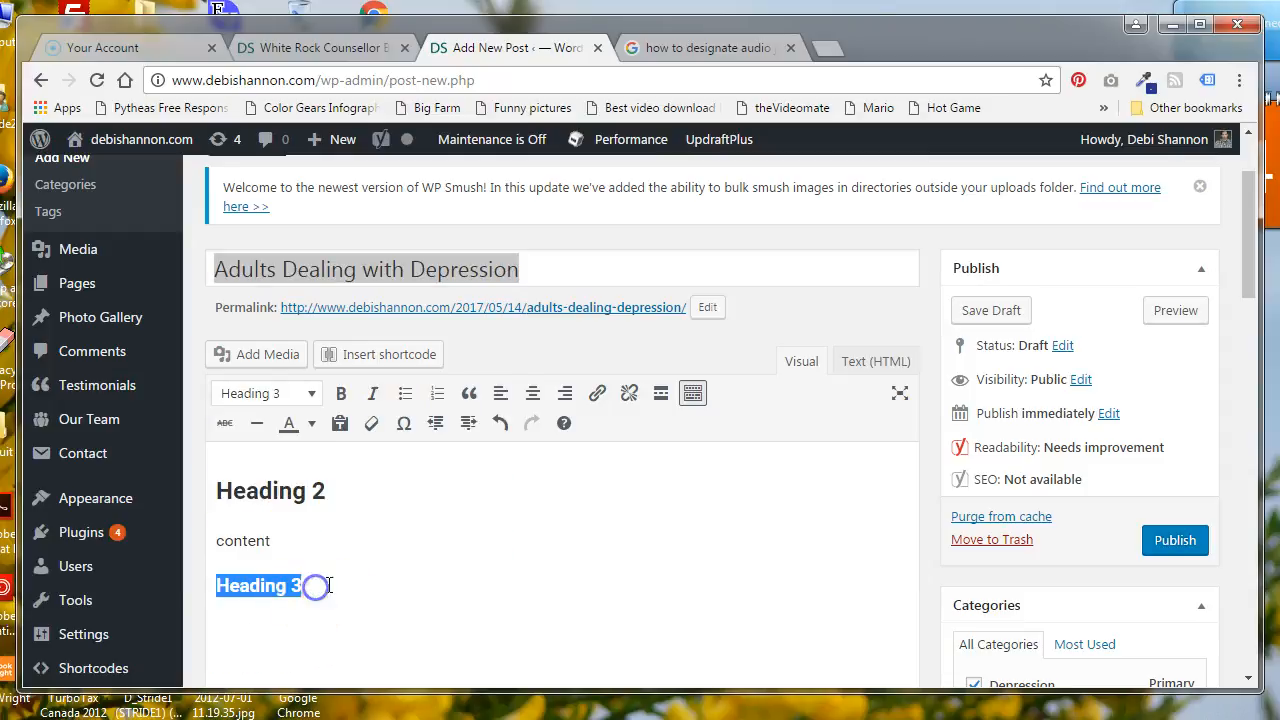
left_click(328, 585)
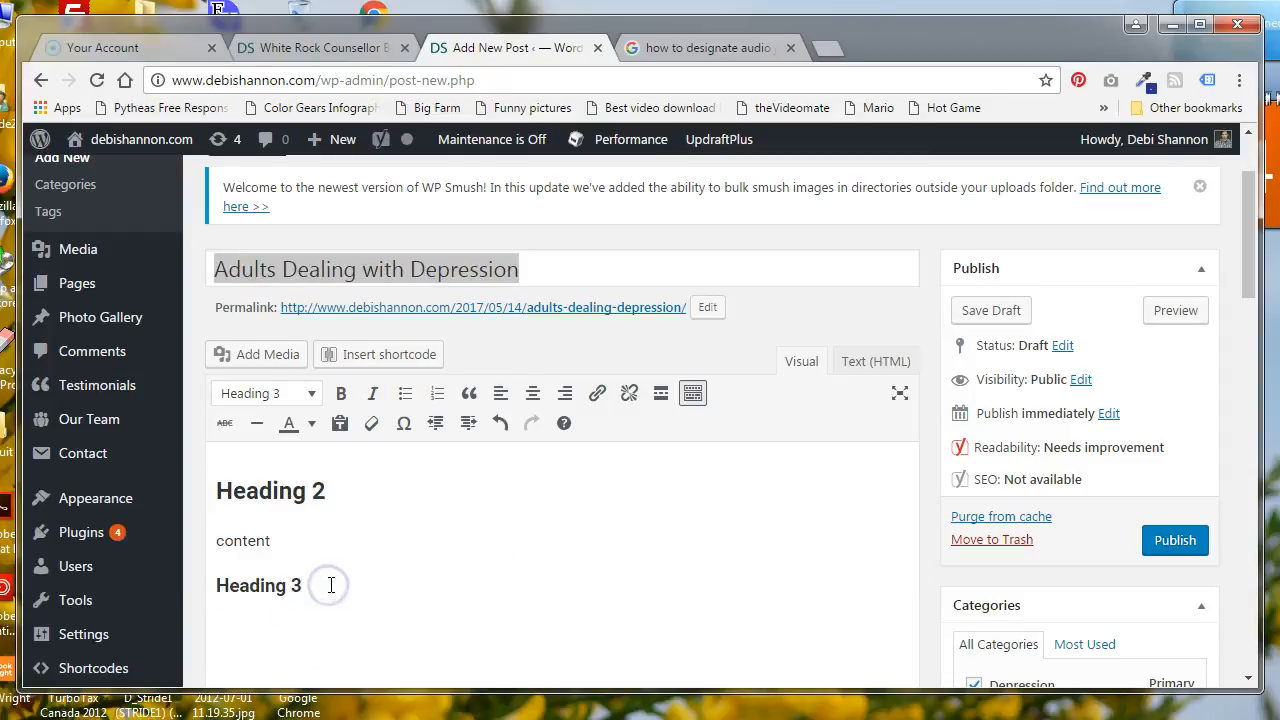
Add the text "paragraph" beneath the Heading 3 line, followed by a bulleted list with "List 1" and "List 2"
key("Return")
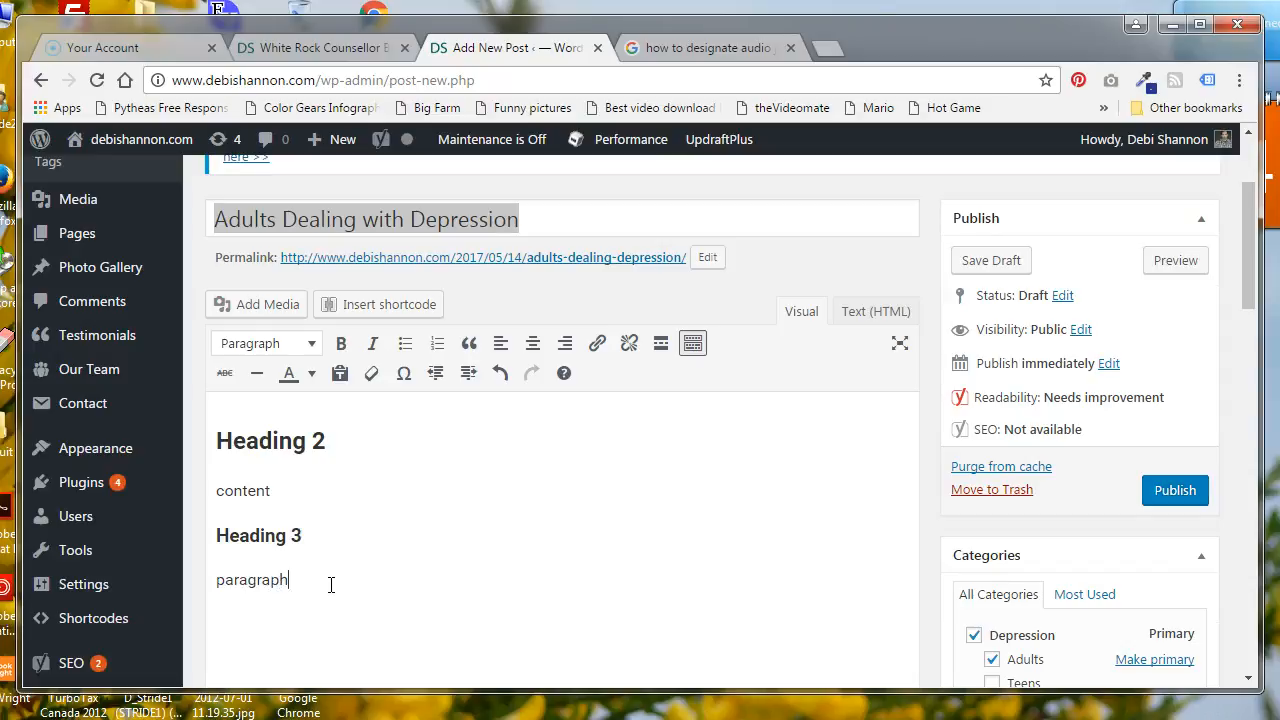
type("paragraph")
key("Return")
left_click(405, 303)
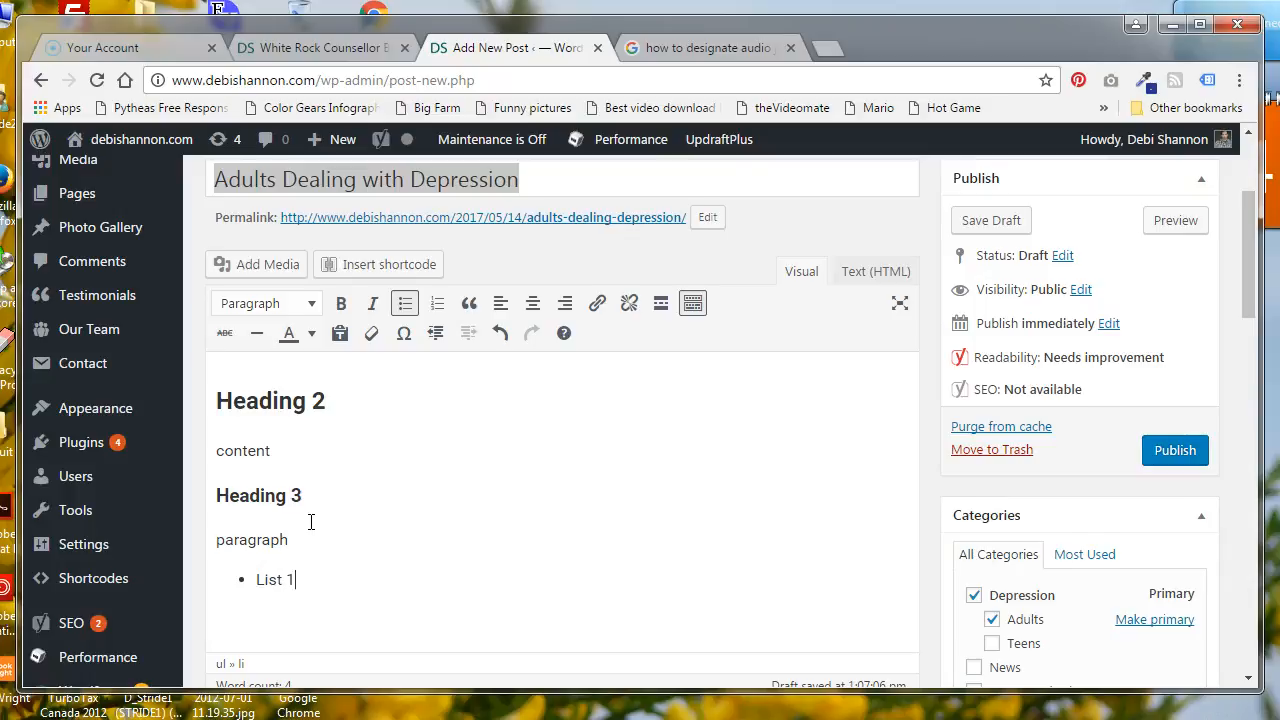
type("List 1")
key("Return")
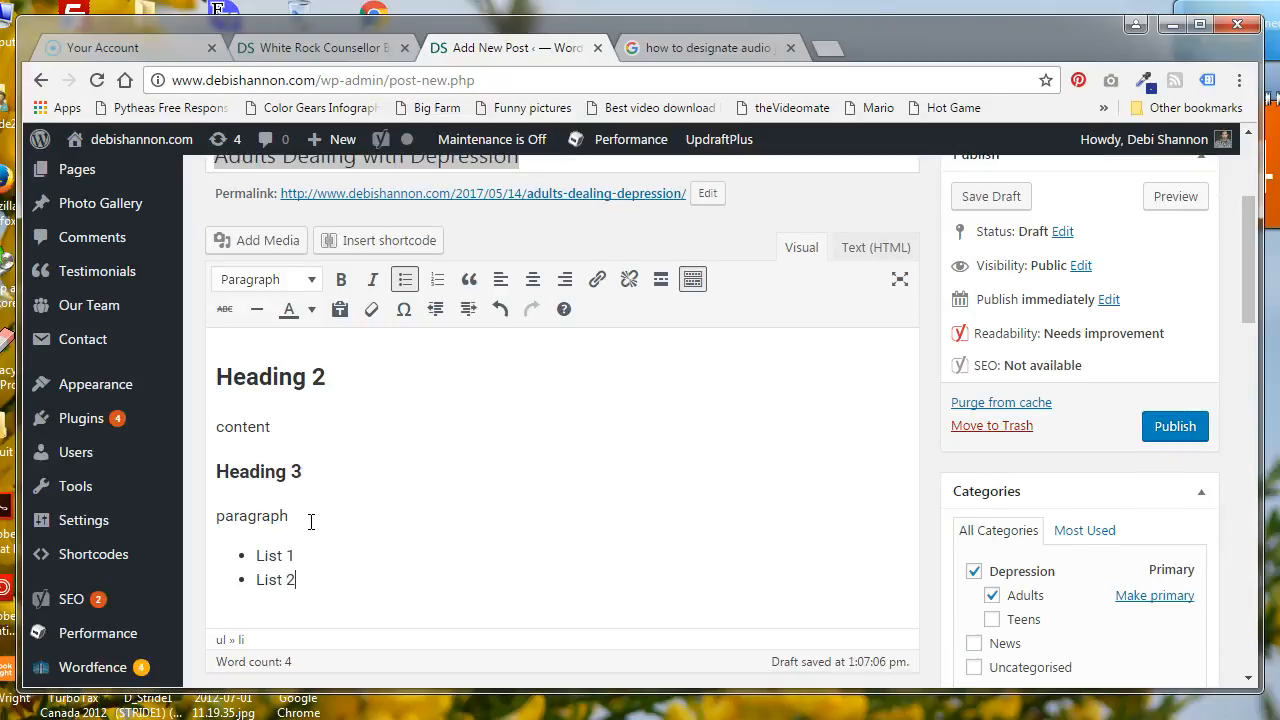
View the media library and file upload options for the post's featured image, and close them without choosing an image
scroll(369, 443, "down", 1)
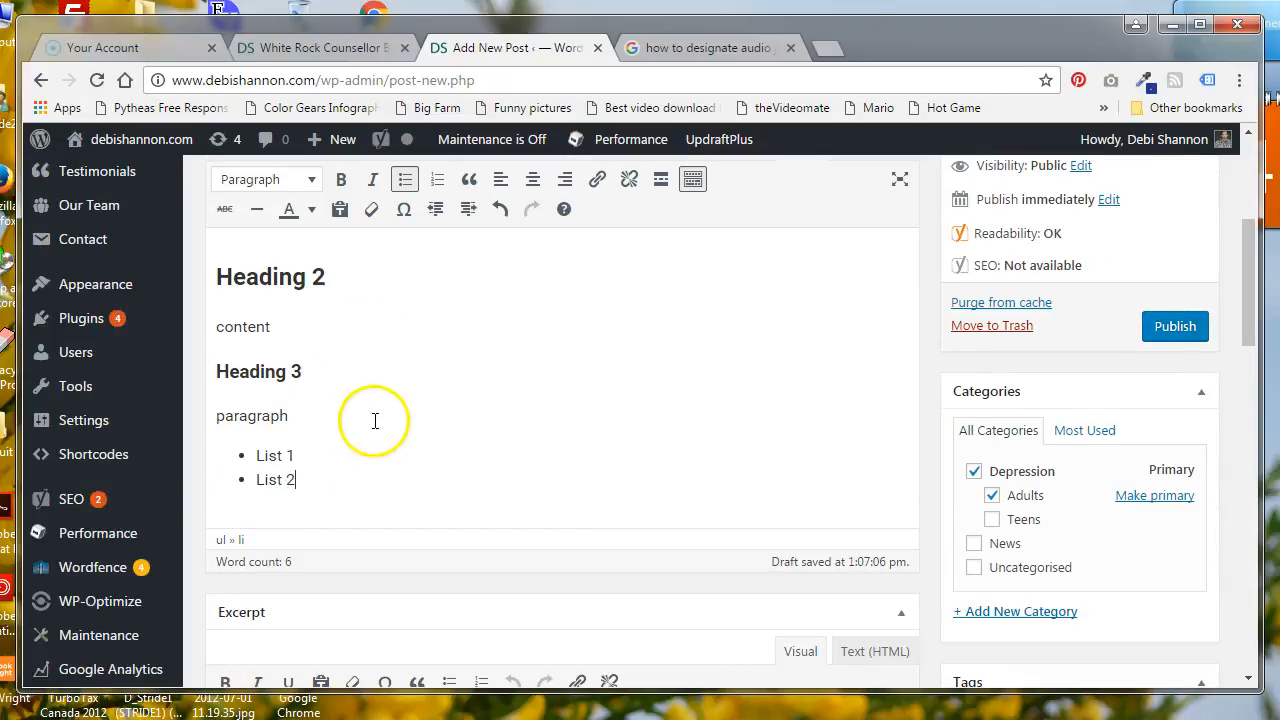
scroll(371, 420, "down", 1)
left_click(930, 528)
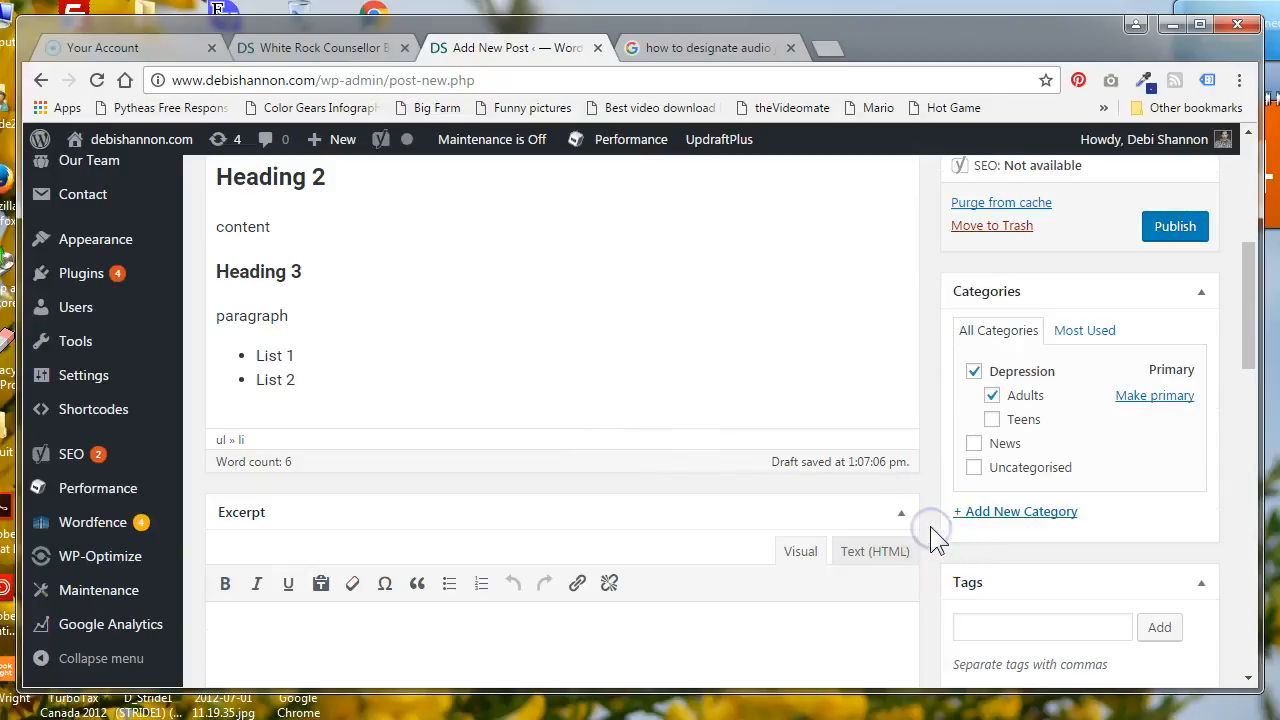
scroll(943, 528, "down", 3)
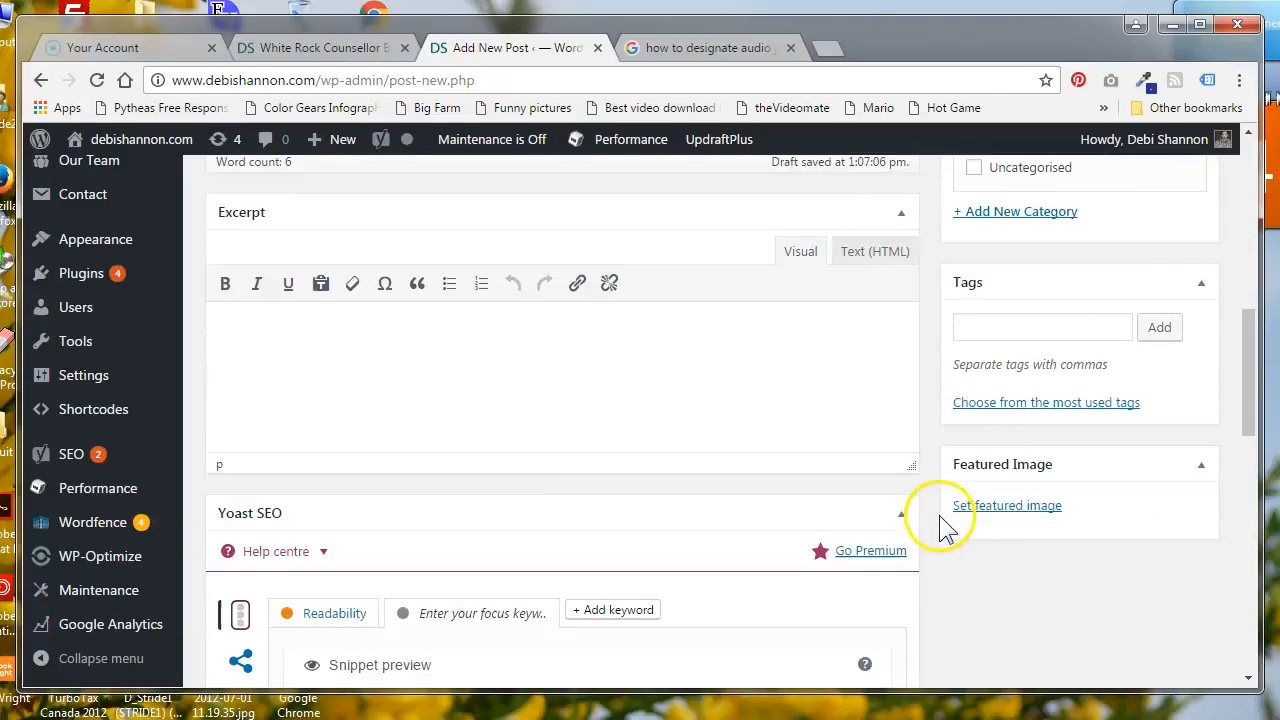
left_click(1010, 508)
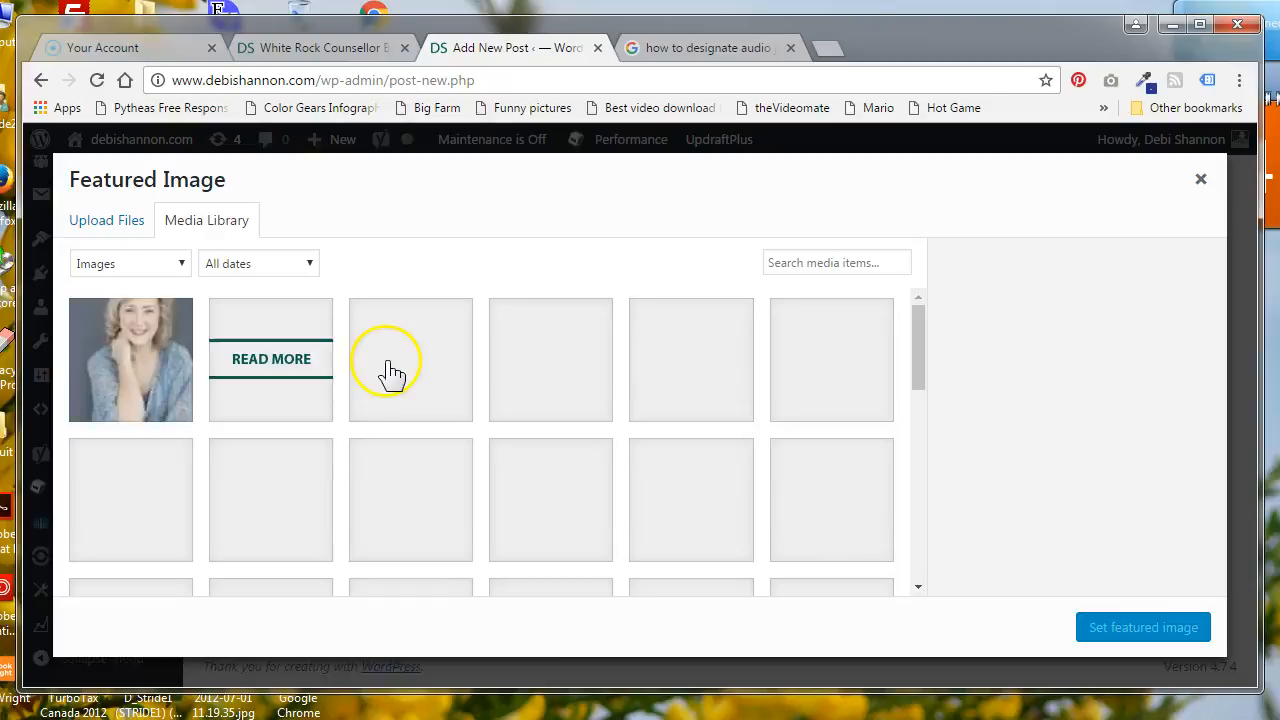
left_click(112, 222)
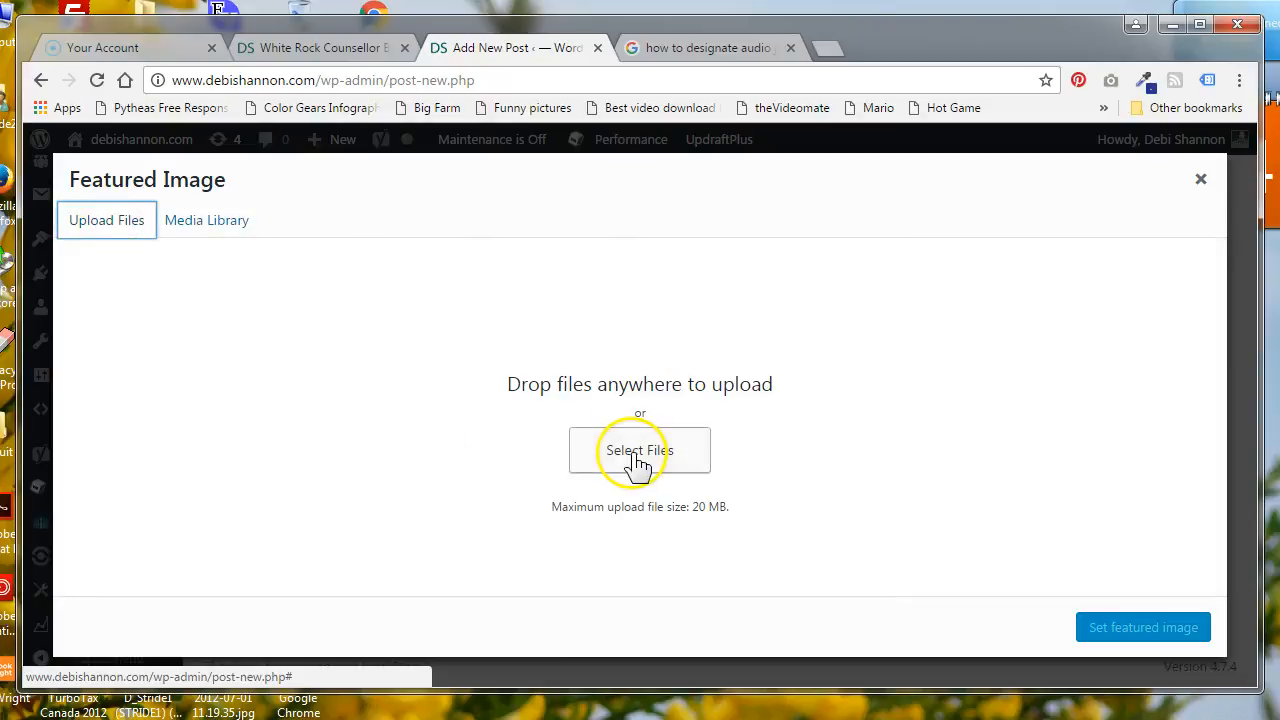
left_click(1200, 180)
End the bulleted list with a new blank paragraph, and view the media upload options without inserting anything
scroll(430, 525, "up", 5)
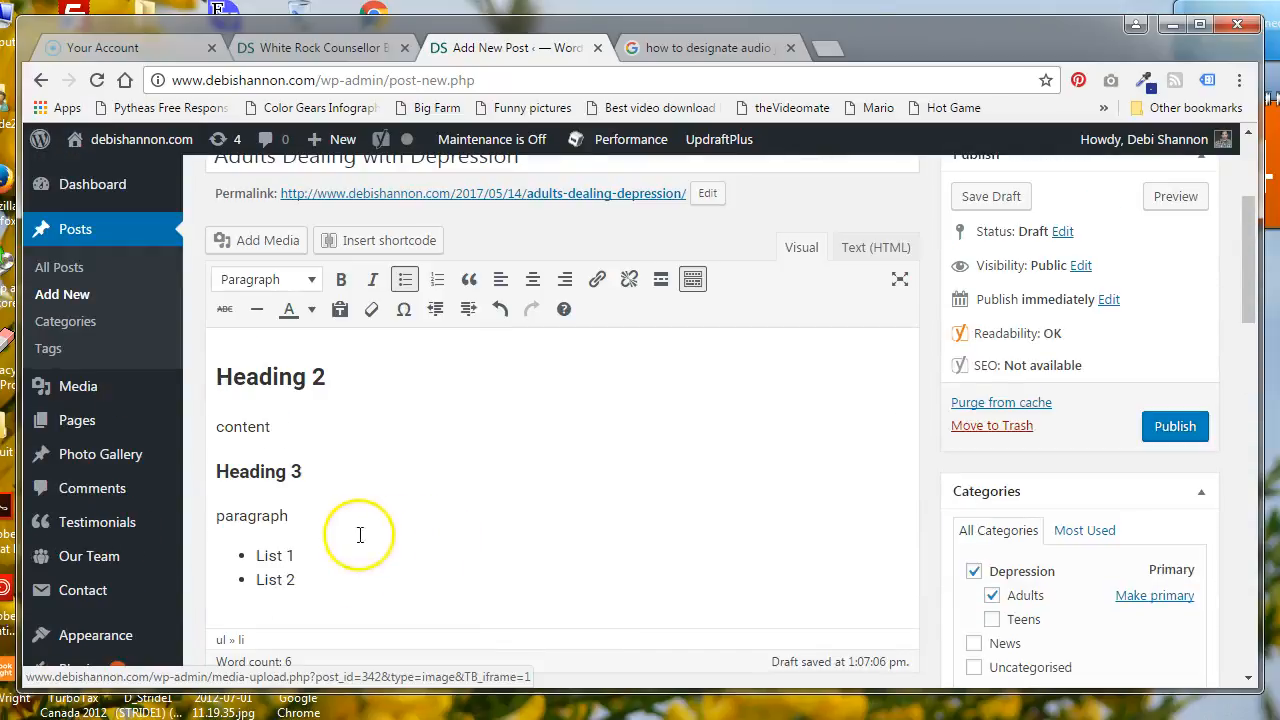
key("Return")
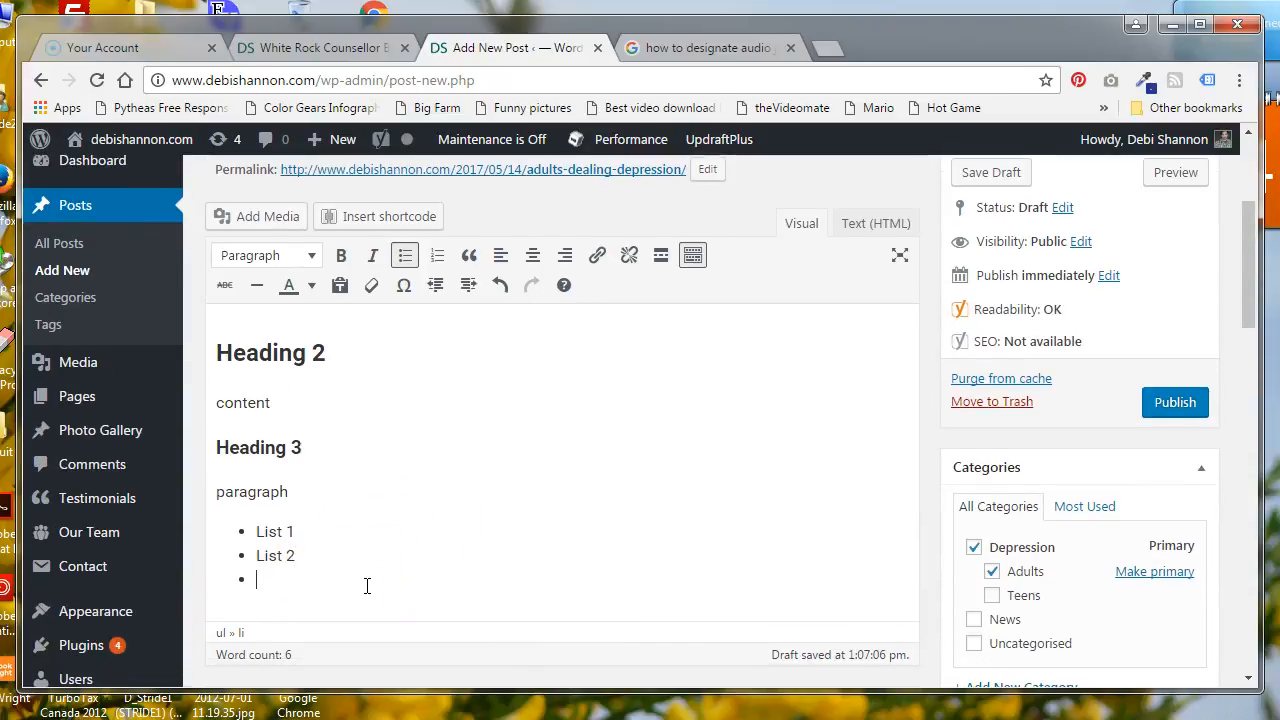
key("BackSpace")
key("Return")
key("Return")
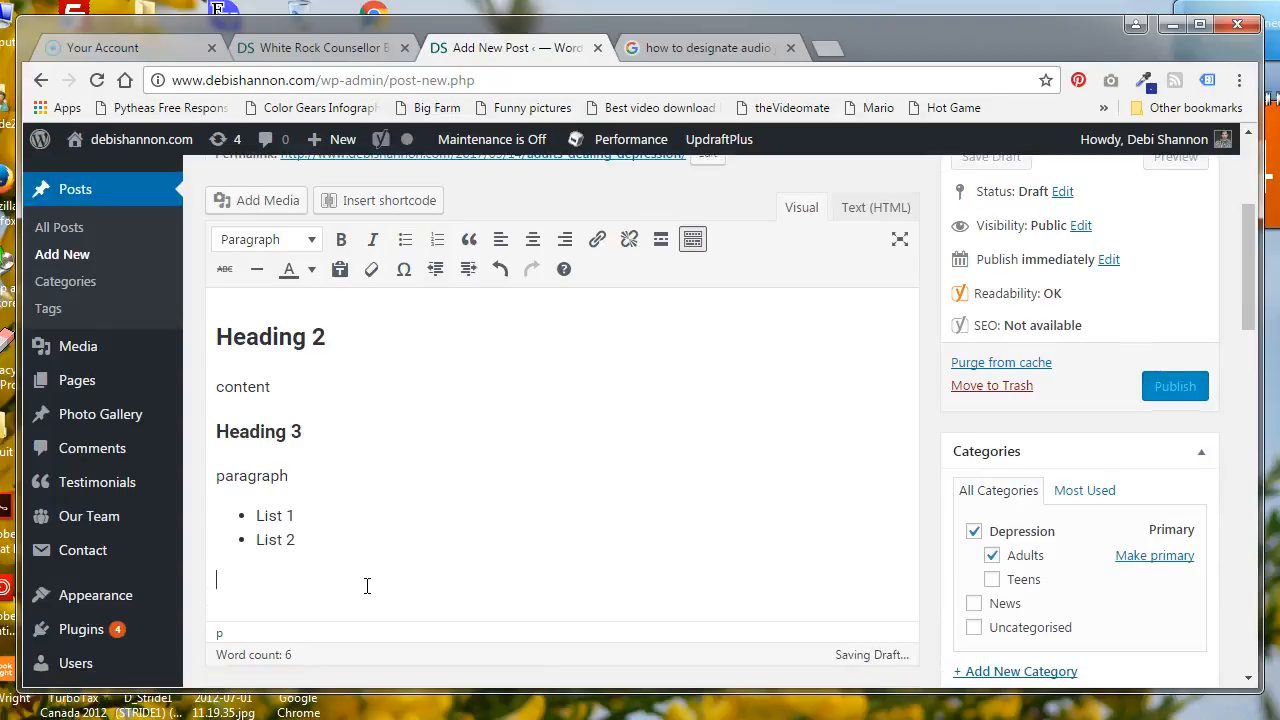
left_click(266, 200)
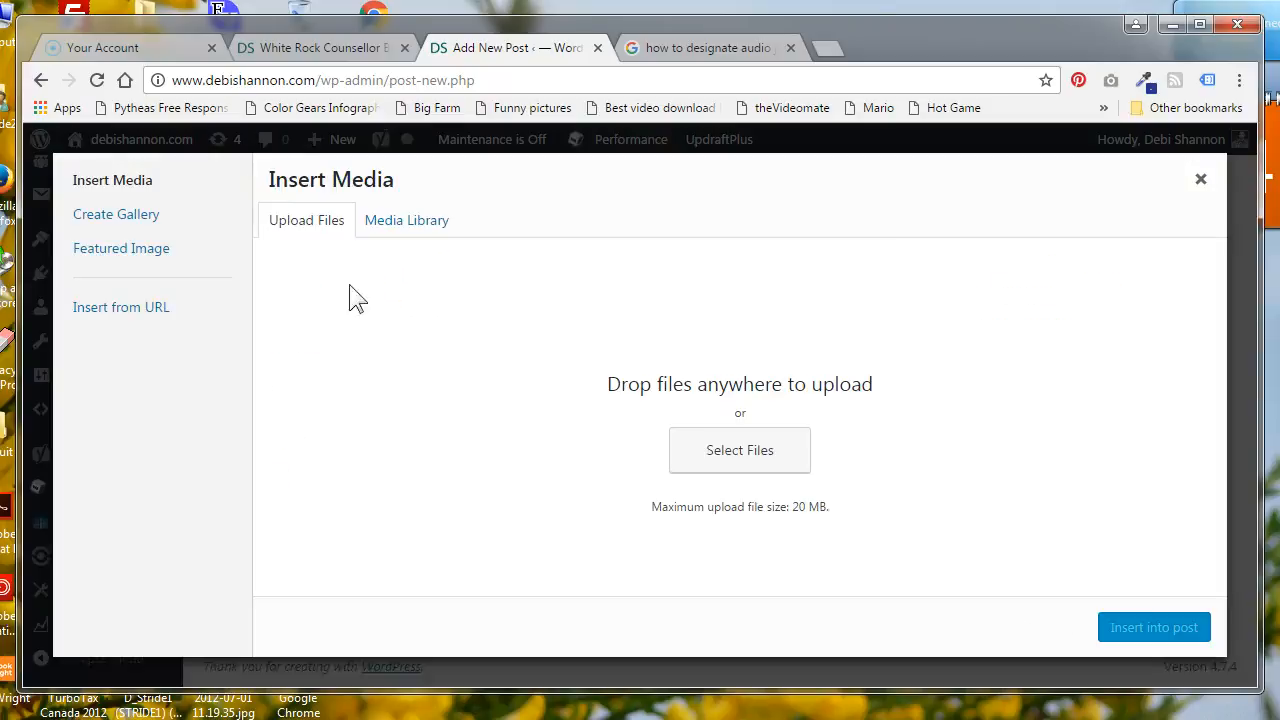
left_click(1200, 180)
Open the snippet editor in the post's Yoast SEO section
scroll(465, 506, "down", 2)
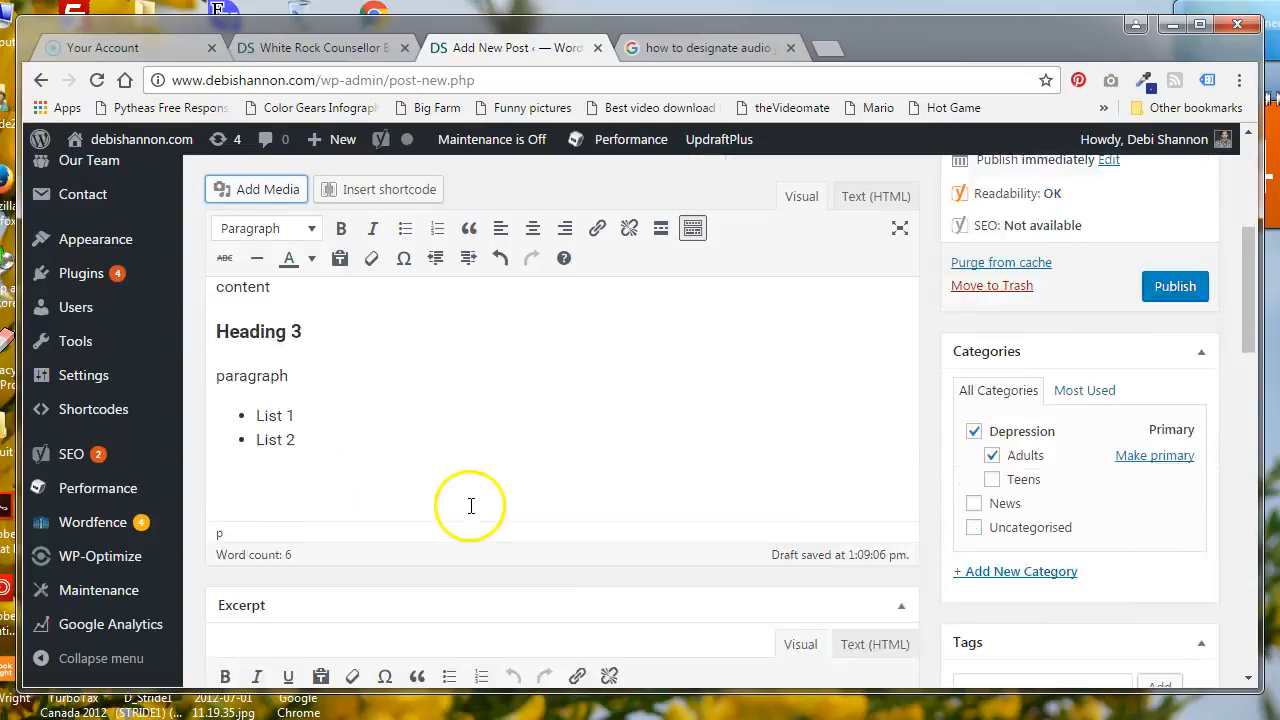
scroll(405, 460, "down", 2)
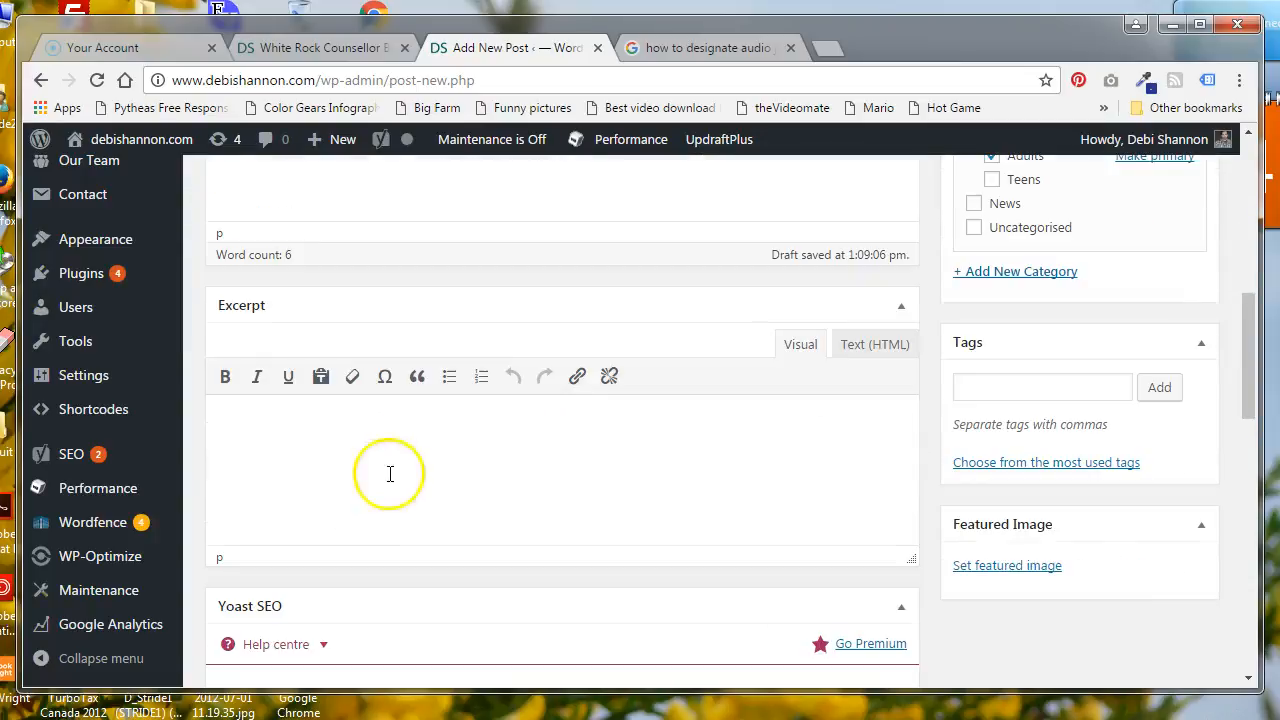
scroll(198, 536, "down", 1)
left_click(195, 502)
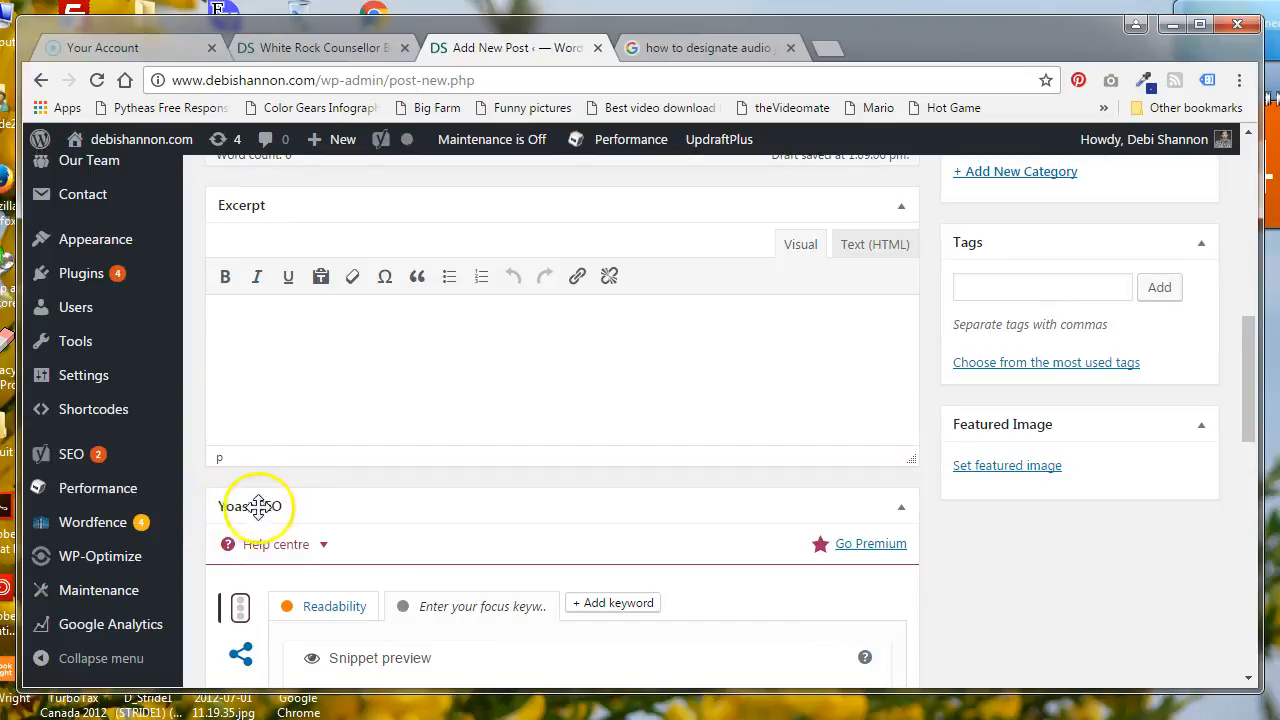
scroll(255, 506, "down", 2)
left_click(200, 451)
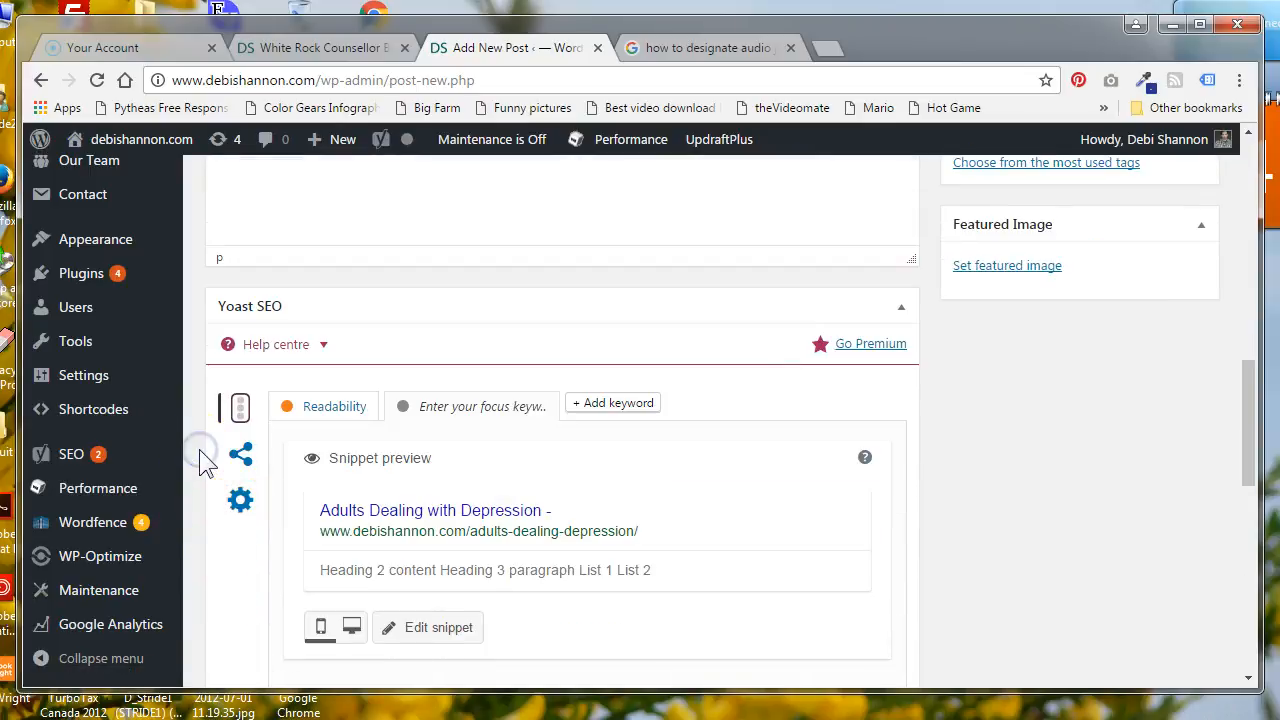
scroll(200, 452, "down", 1)
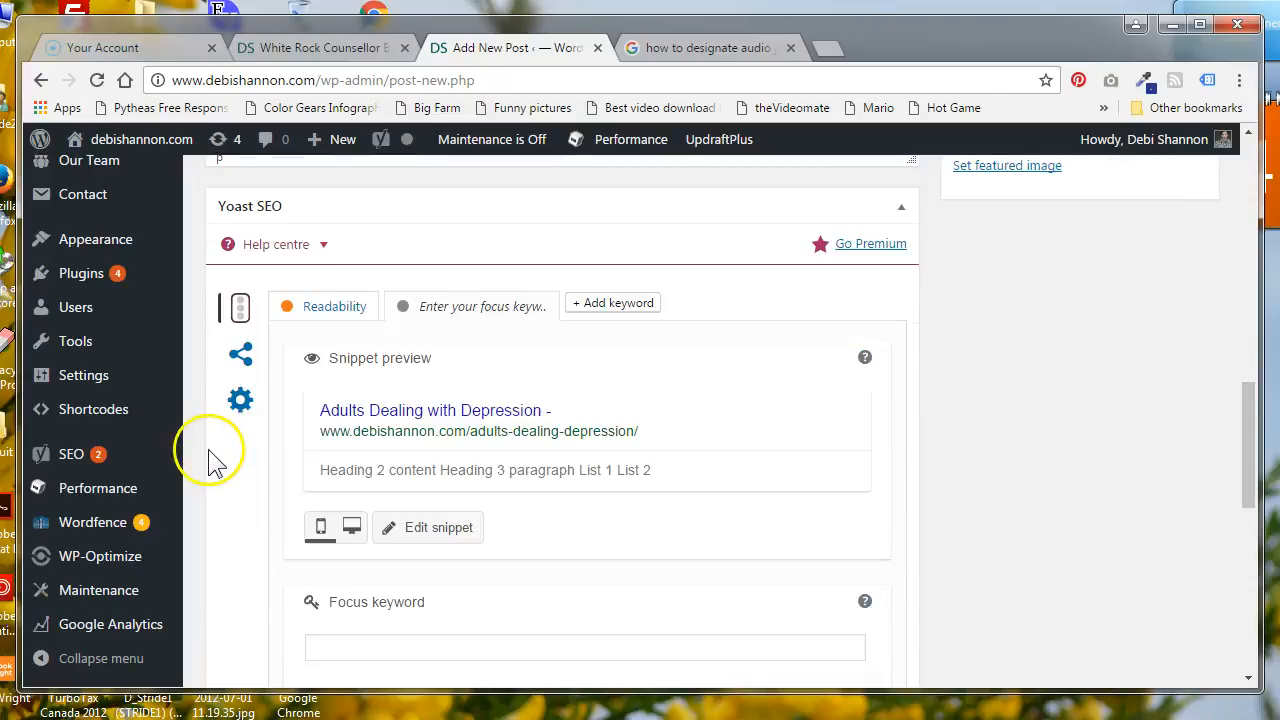
left_click(460, 527)
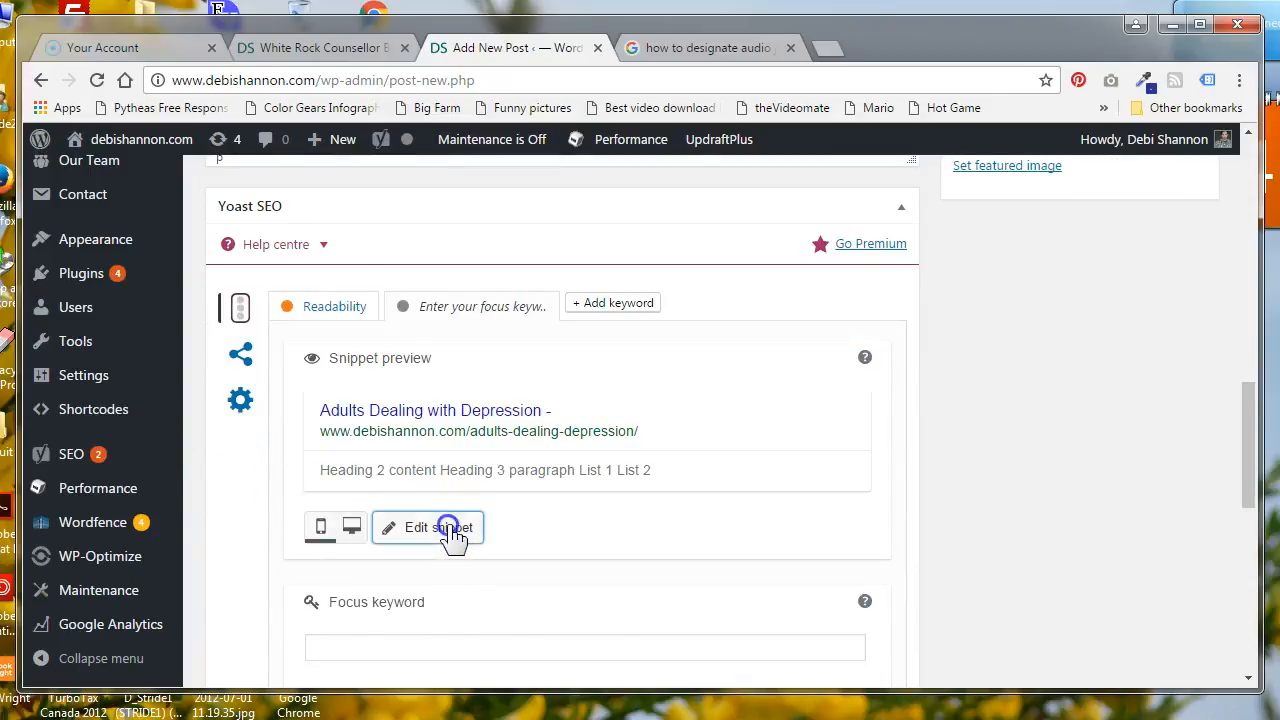
scroll(440, 525, "down", 1)
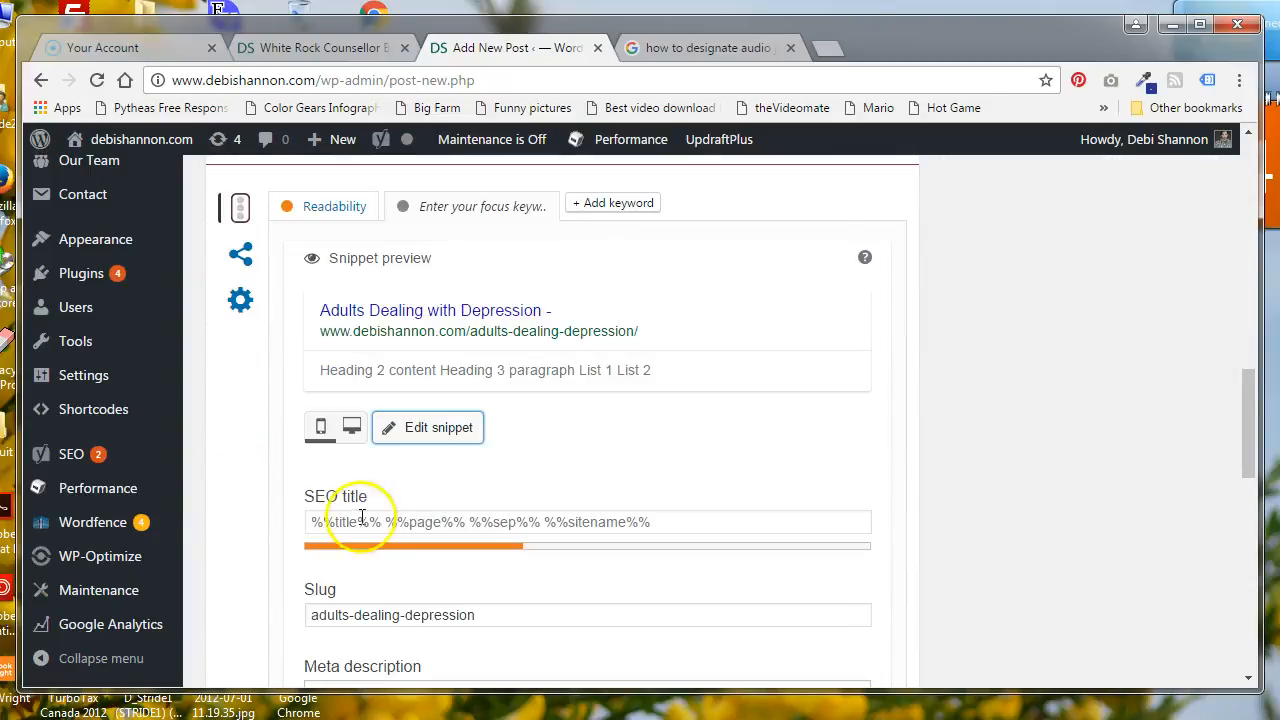
Examine the SEO title, slug, meta description and focus keyword fields without filling them in
scroll(420, 470, "down", 1)
left_click(472, 425)
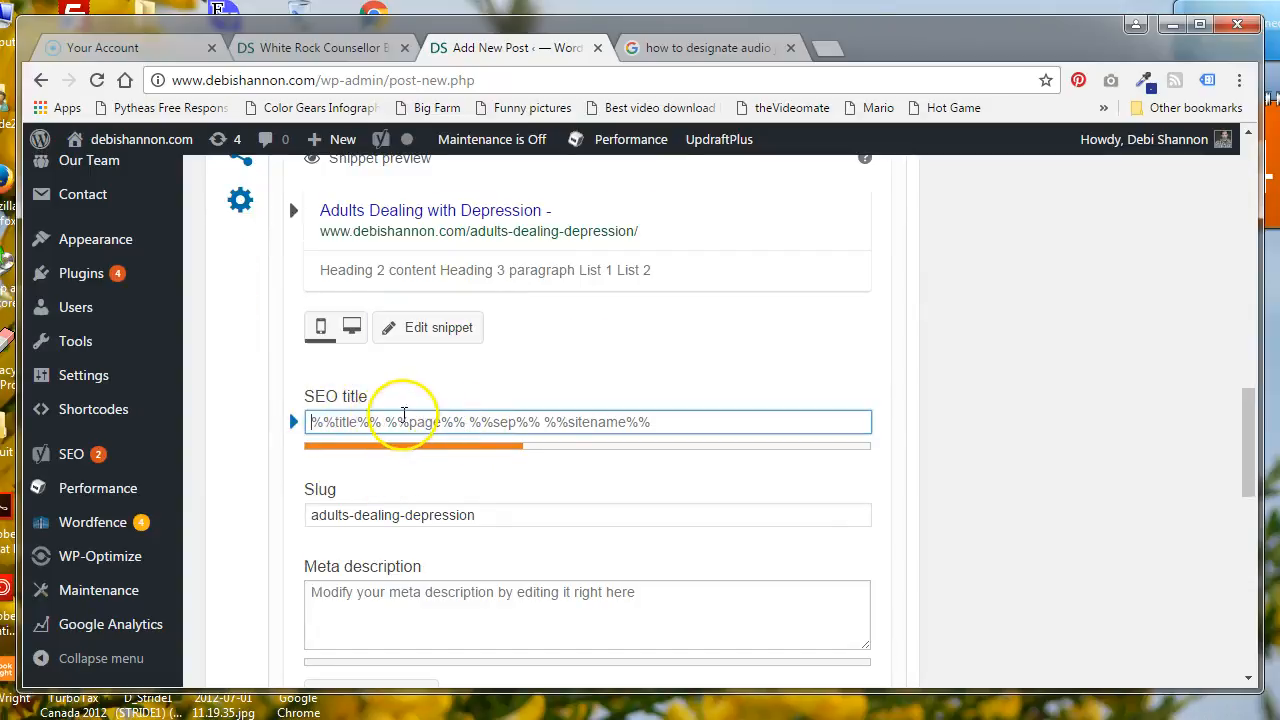
left_click(643, 592)
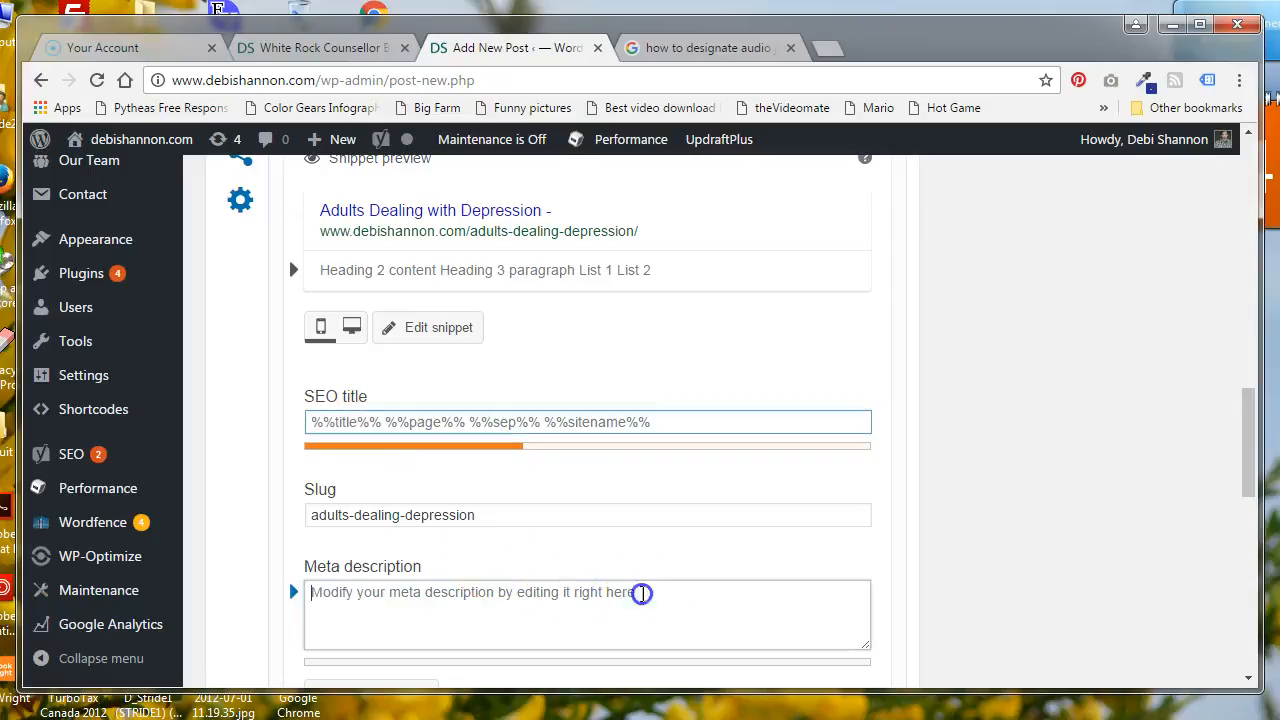
scroll(334, 583, "down", 2)
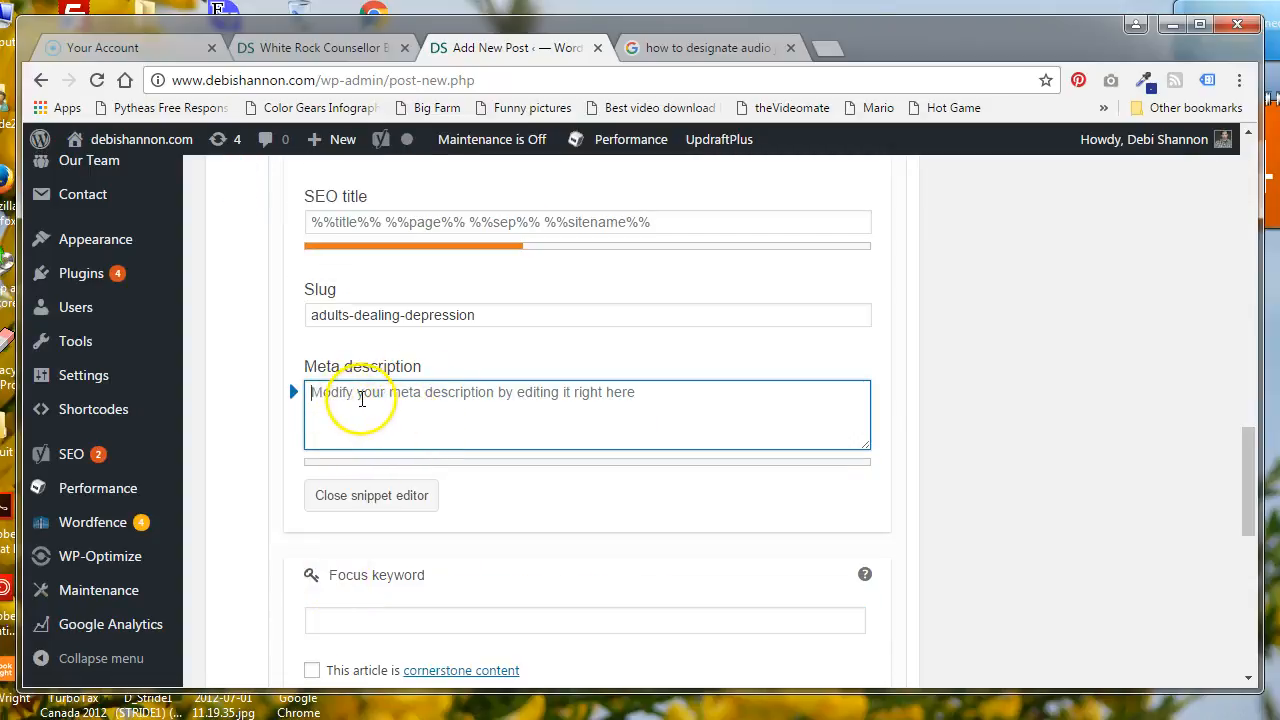
scroll(356, 420, "down", 1)
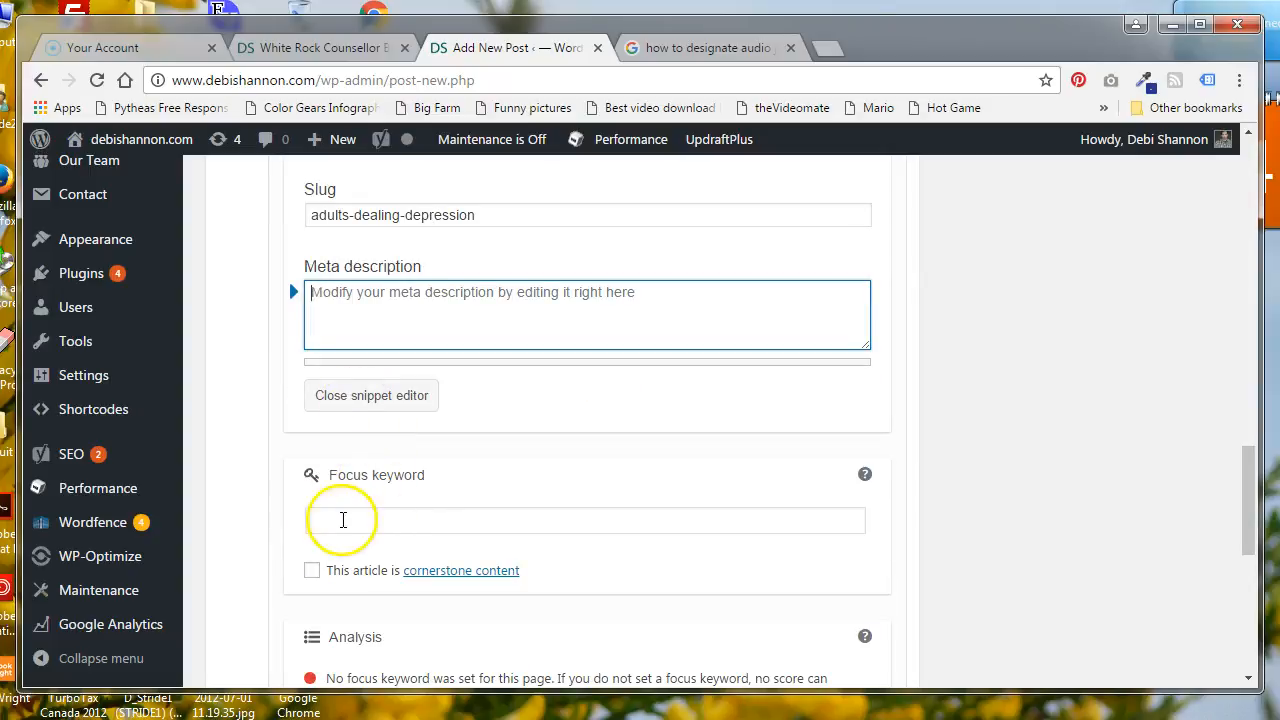
Examine the empty focus keyword field and the Yoast SEO analysis checklist for the post
left_click(345, 521)
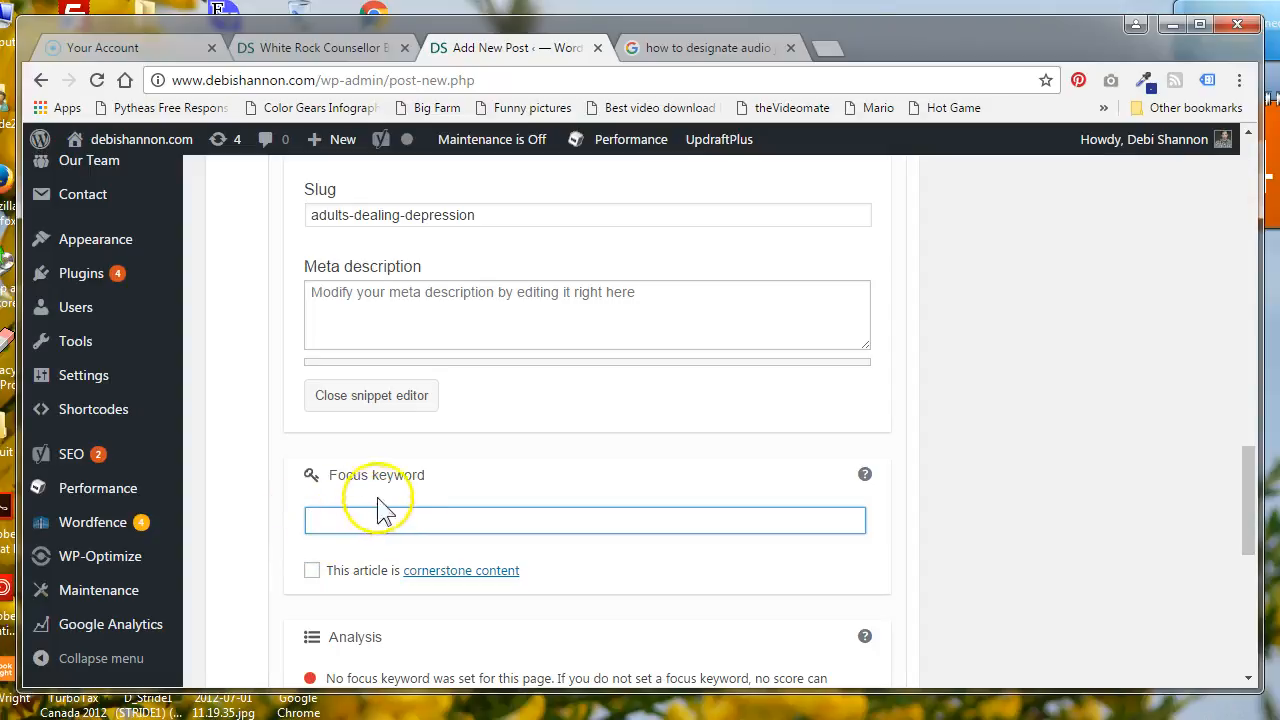
left_click(345, 521)
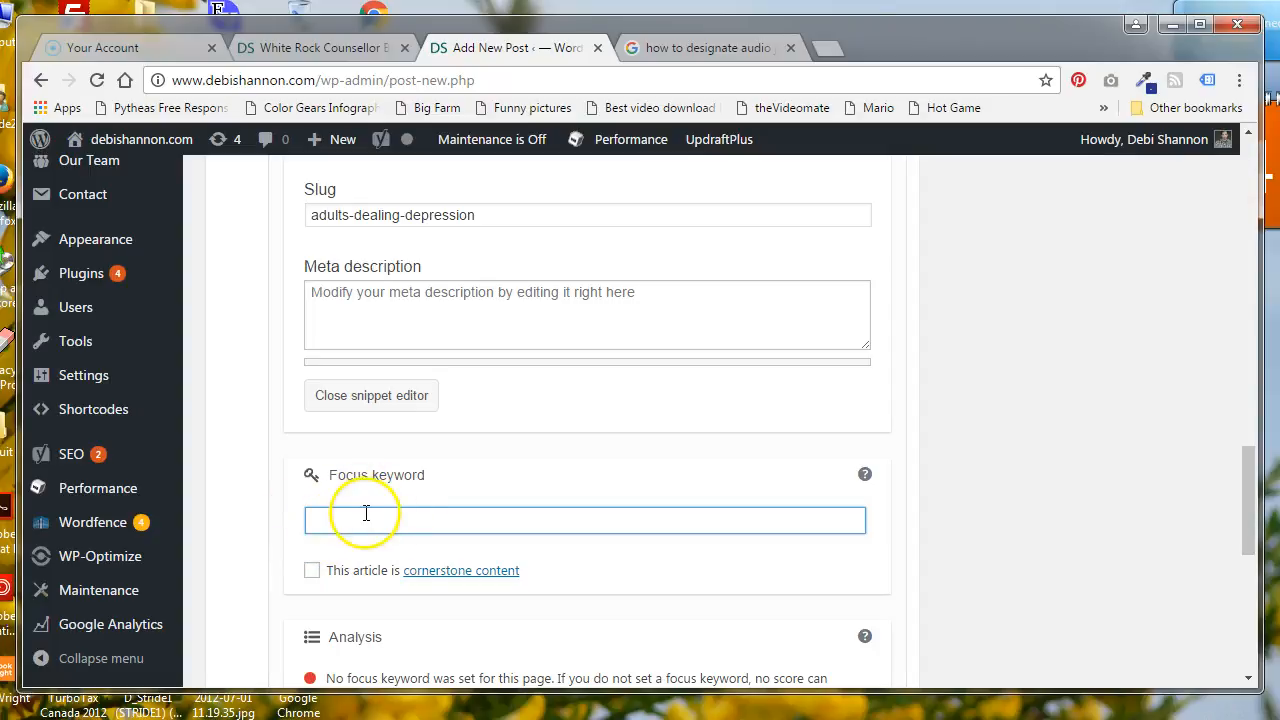
scroll(370, 510, "down", 2)
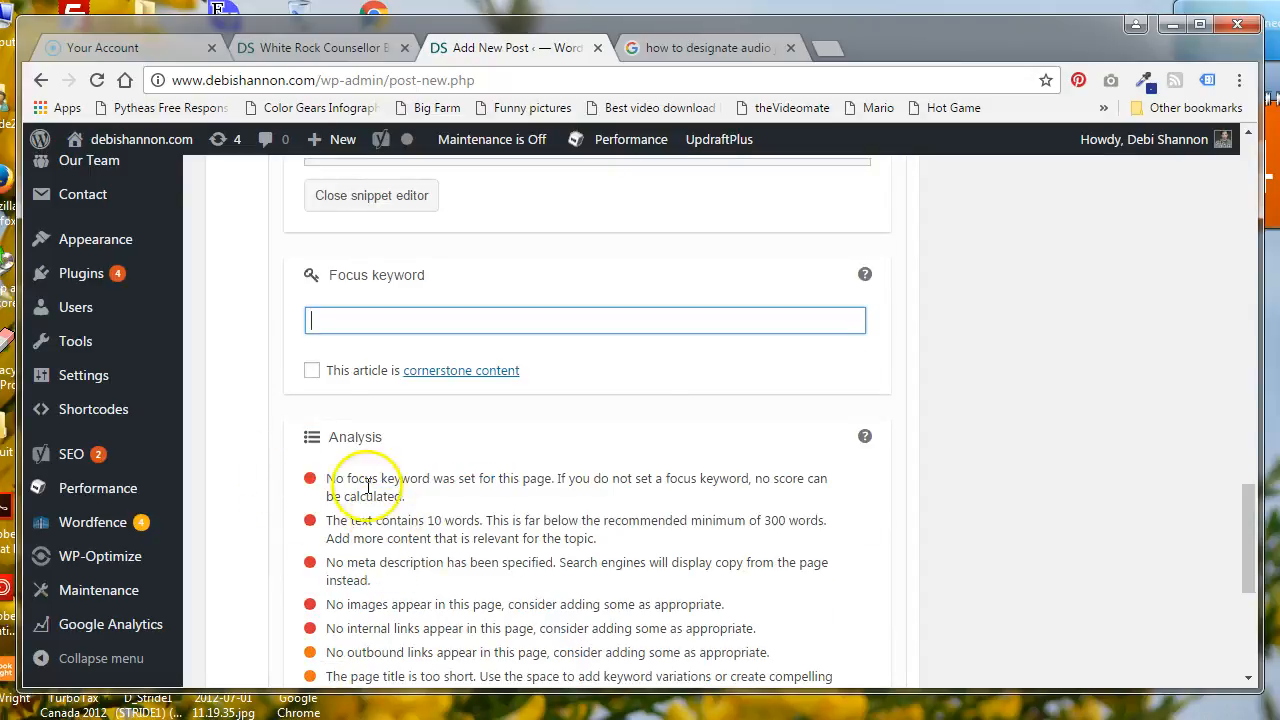
scroll(340, 528, "down", 1)
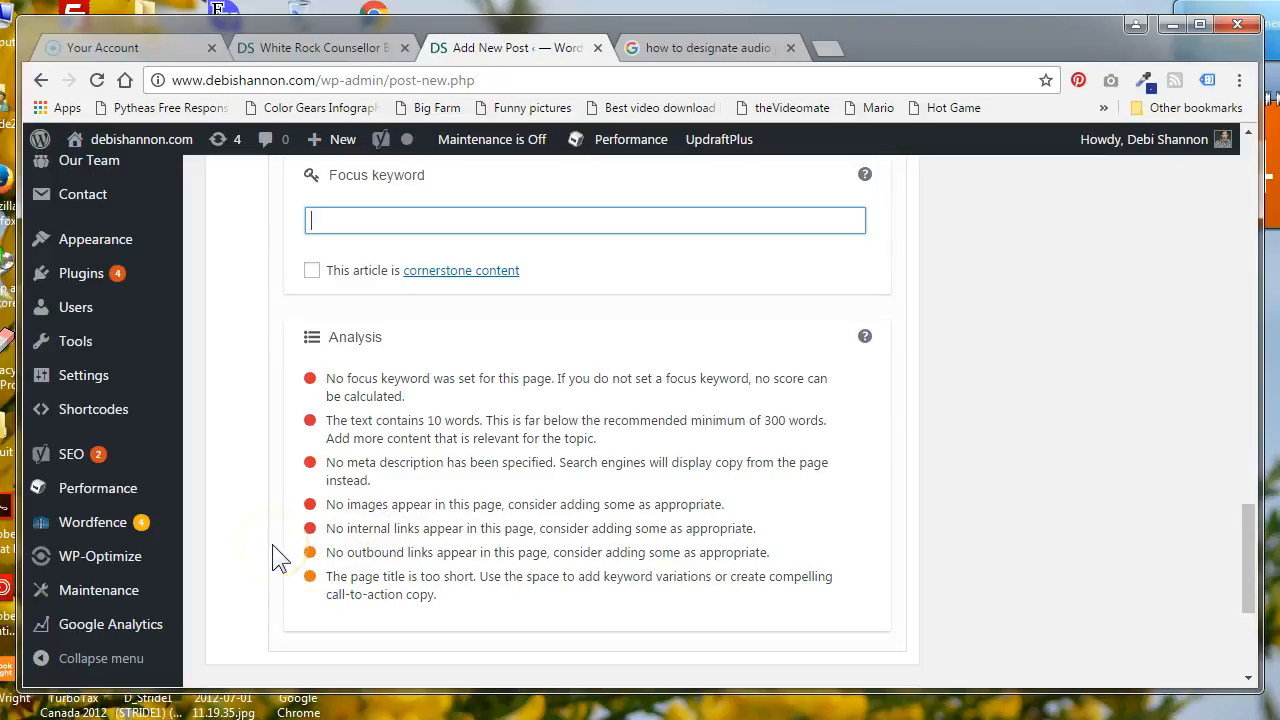
scroll(280, 560, "up", 2)
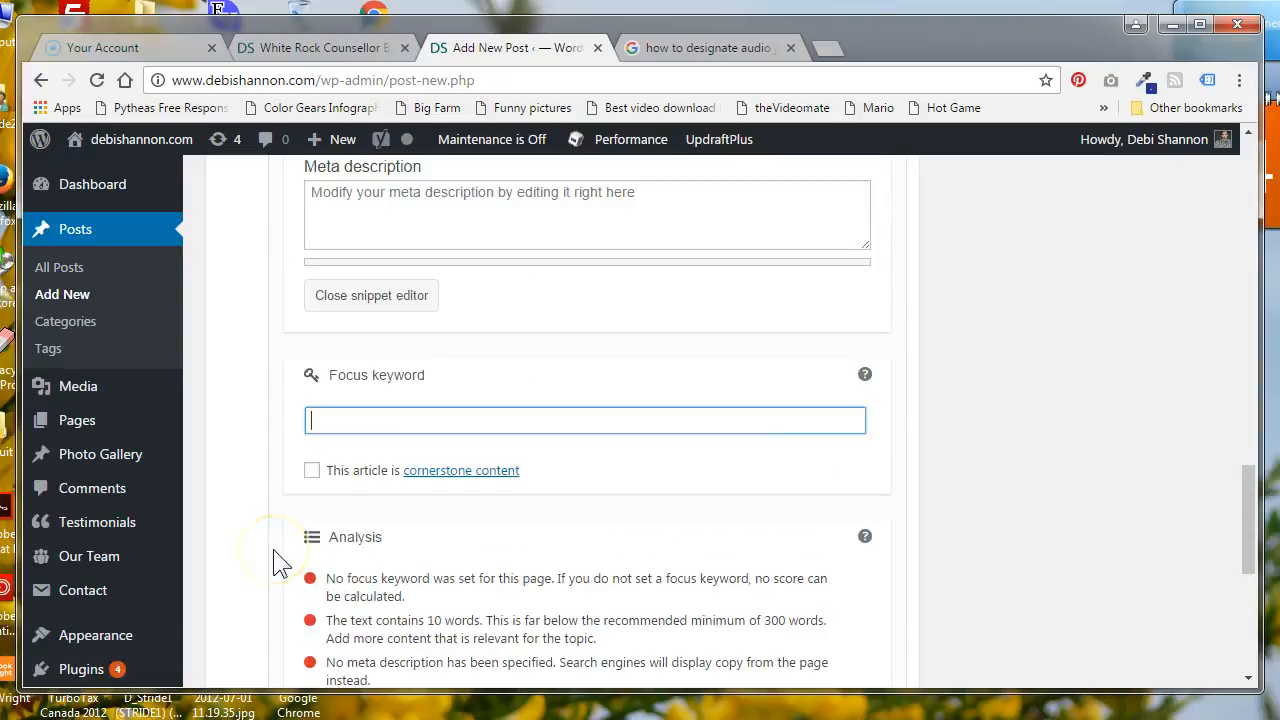
Examine the post title, the Heading 2 line and the content text beneath it as places for the focus keyword
scroll(277, 560, "up", 12)
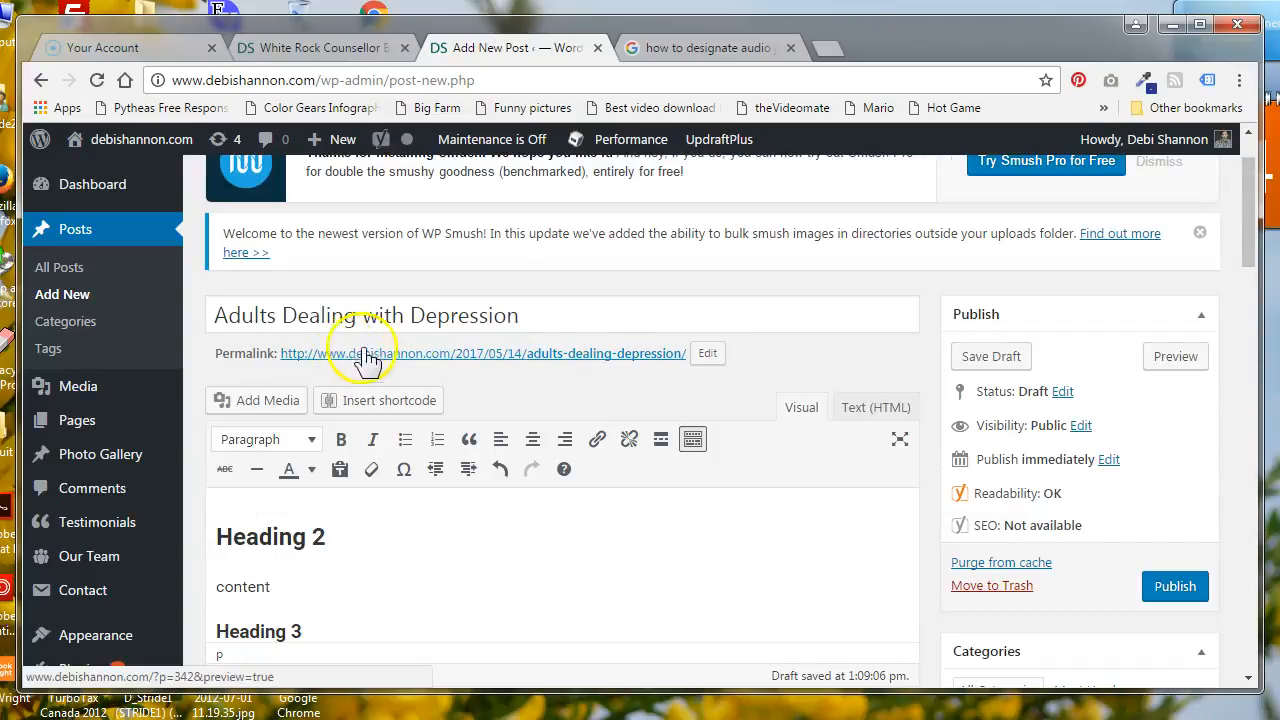
left_click_drag(523, 315, 214, 314)
scroll(293, 458, "down", 2)
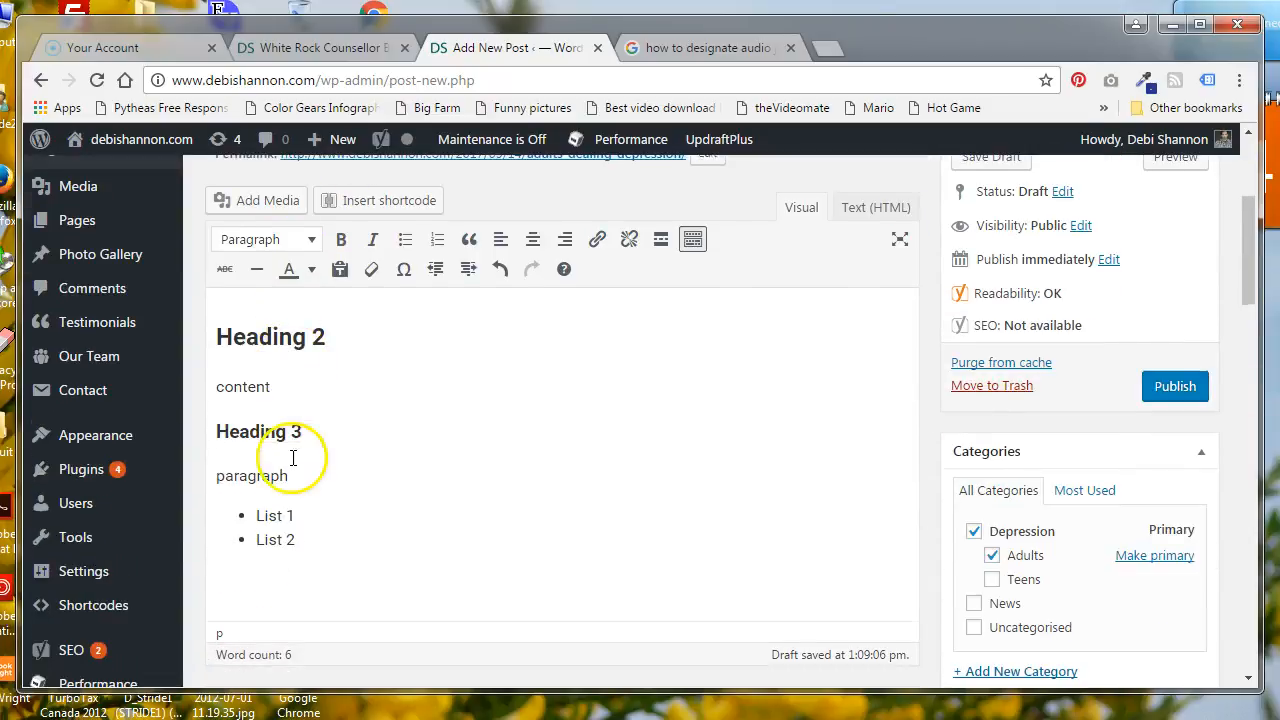
left_click_drag(327, 336, 232, 337)
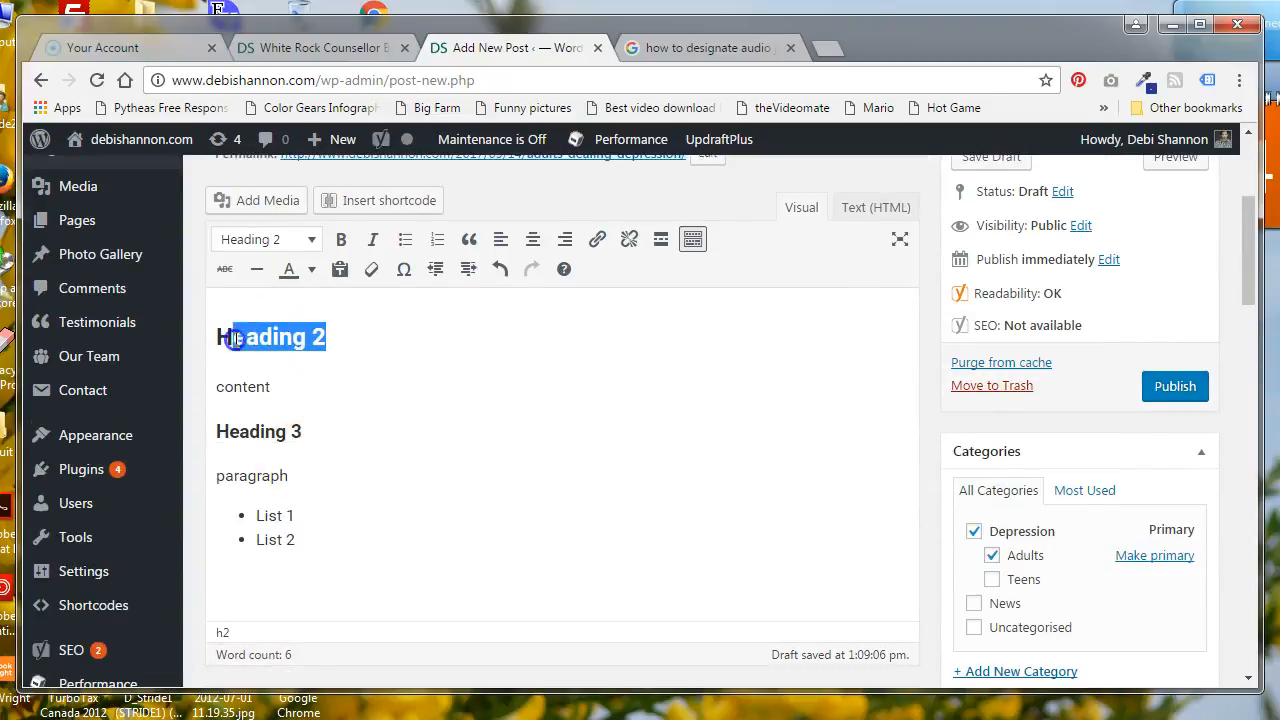
left_click(272, 387)
left_click_drag(232, 389, 217, 386)
left_click(227, 387)
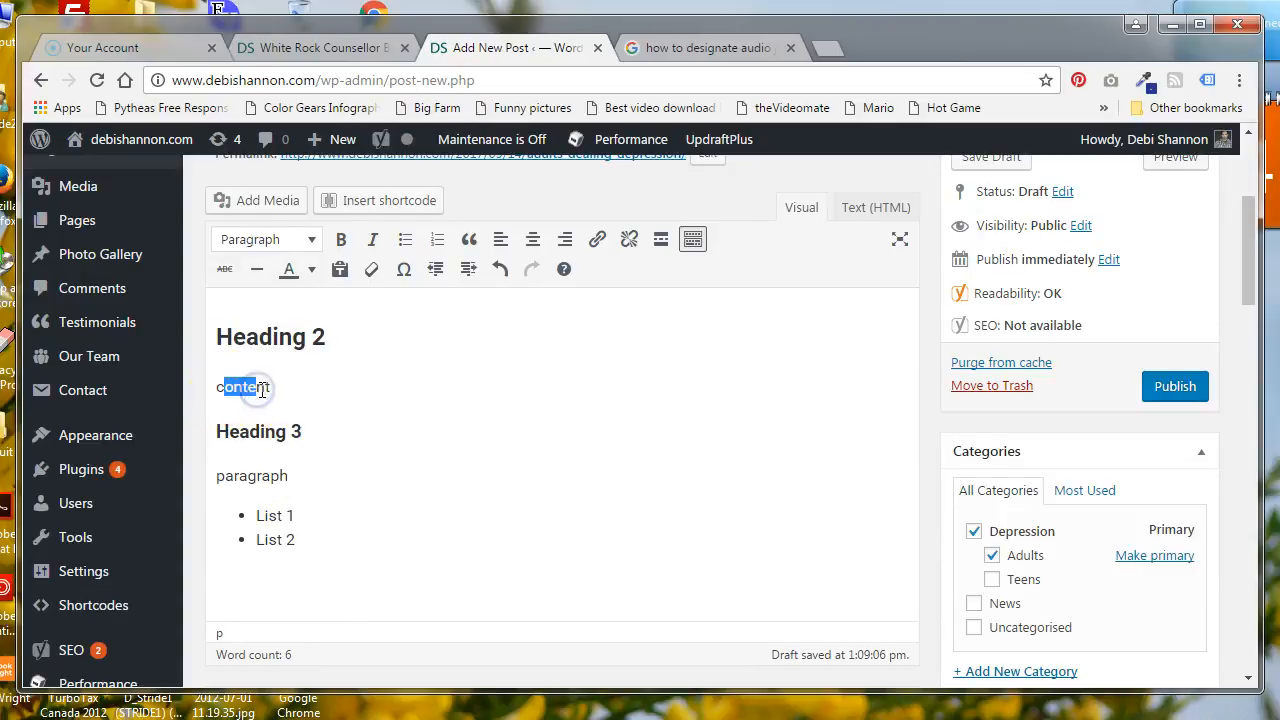
scroll(326, 336, "up", 2)
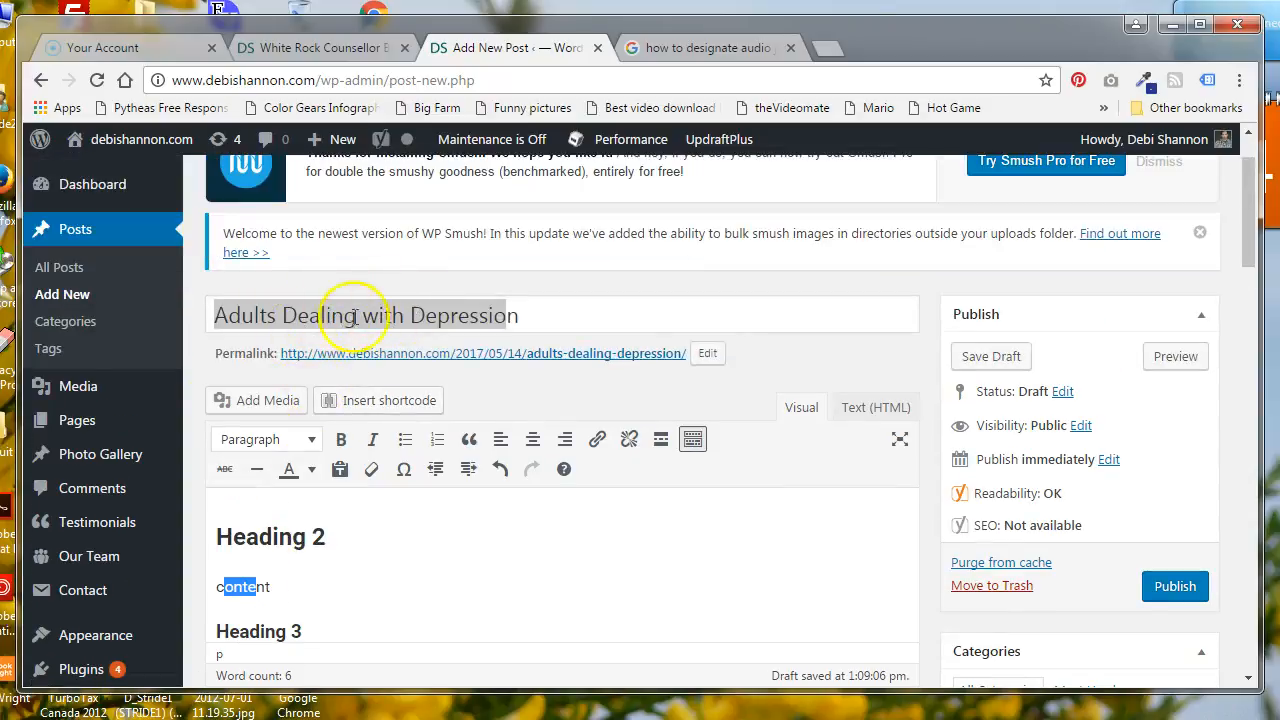
scroll(360, 490, "down", 1)
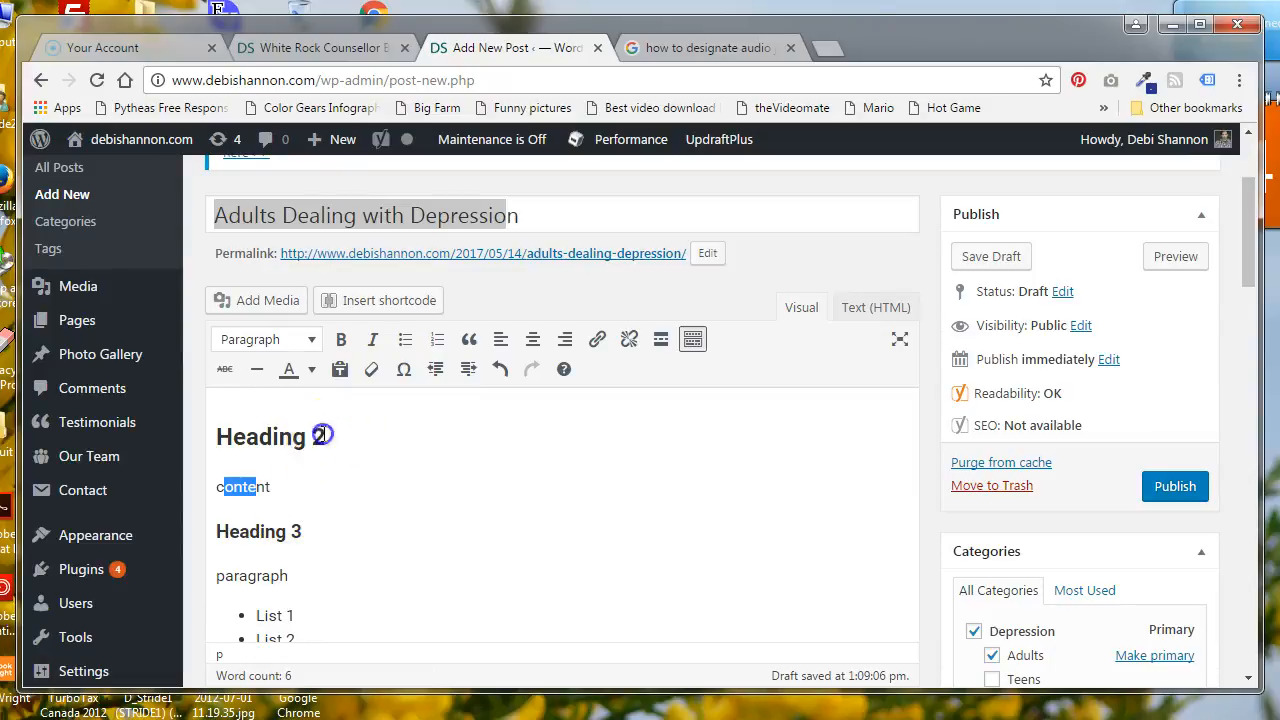
left_click_drag(322, 437, 232, 435)
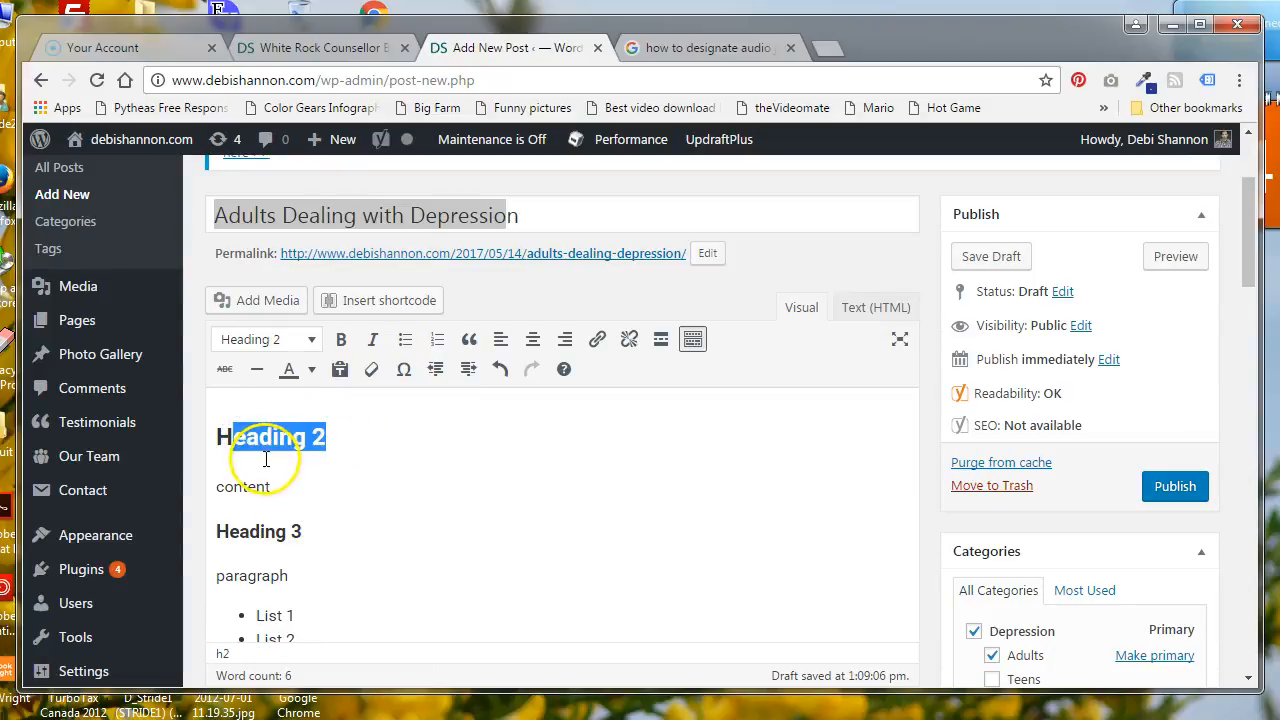
left_click(314, 437)
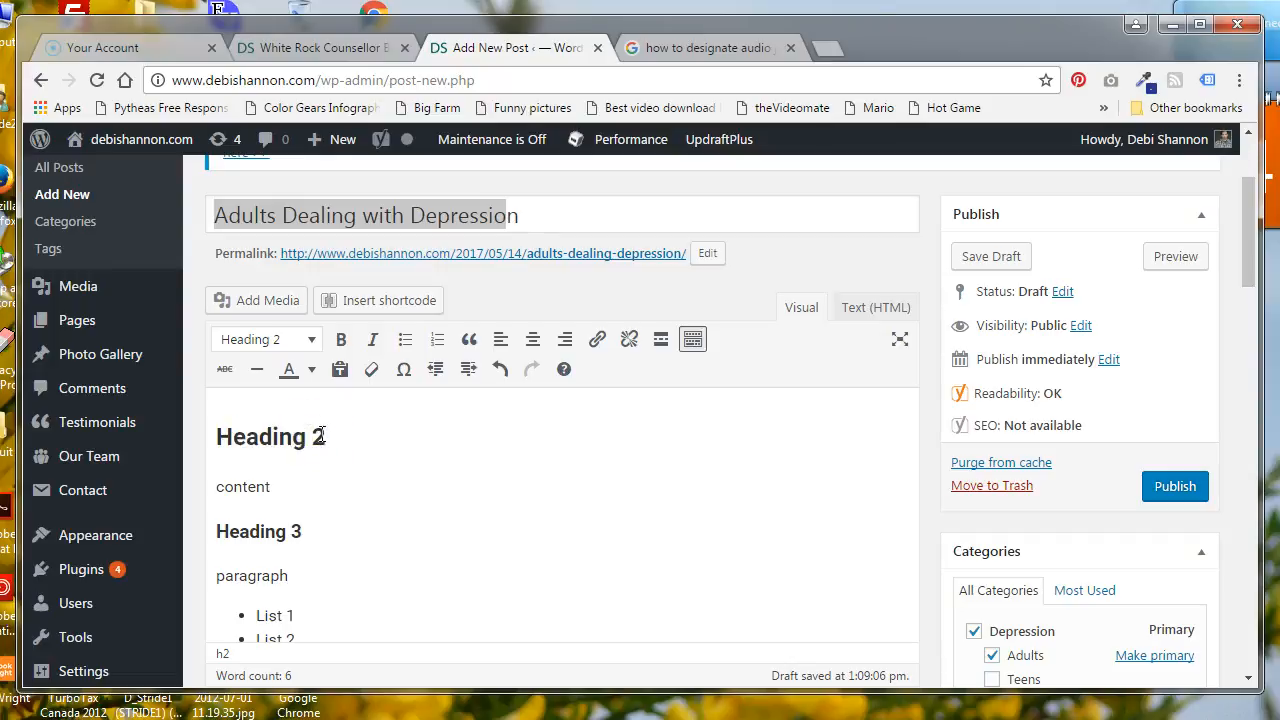
left_click_drag(320, 437, 229, 436)
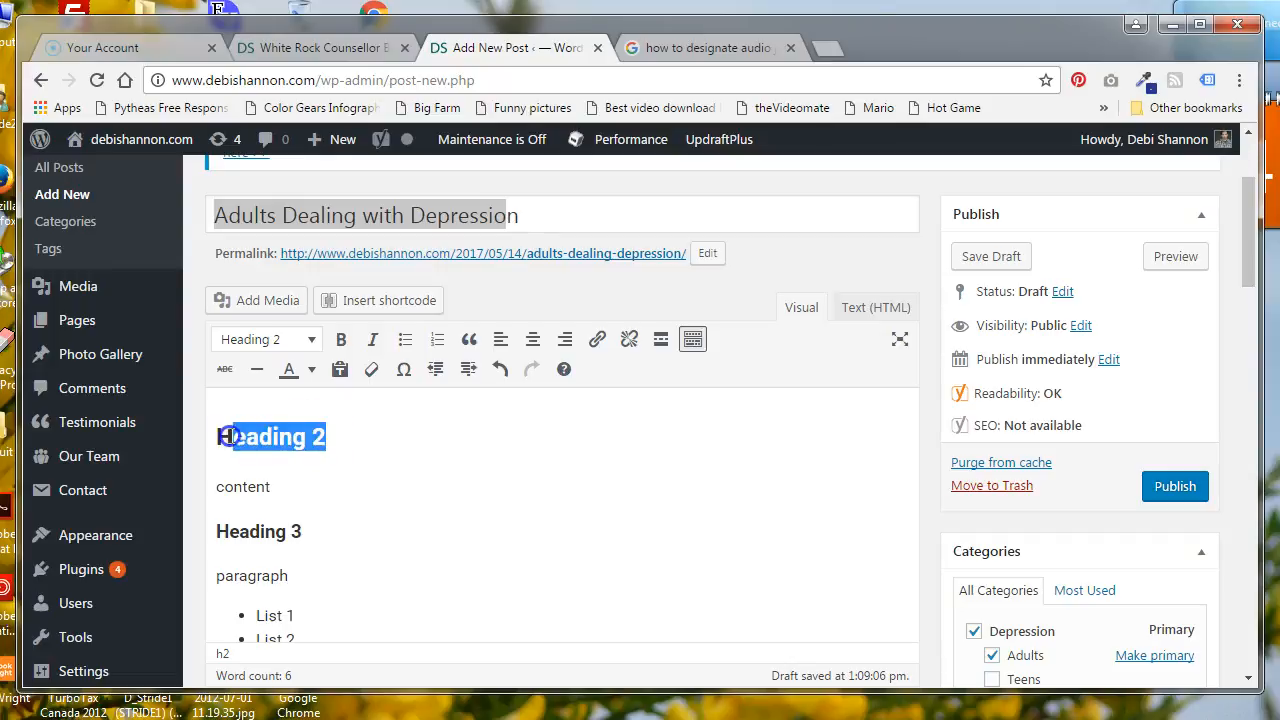
left_click(317, 437)
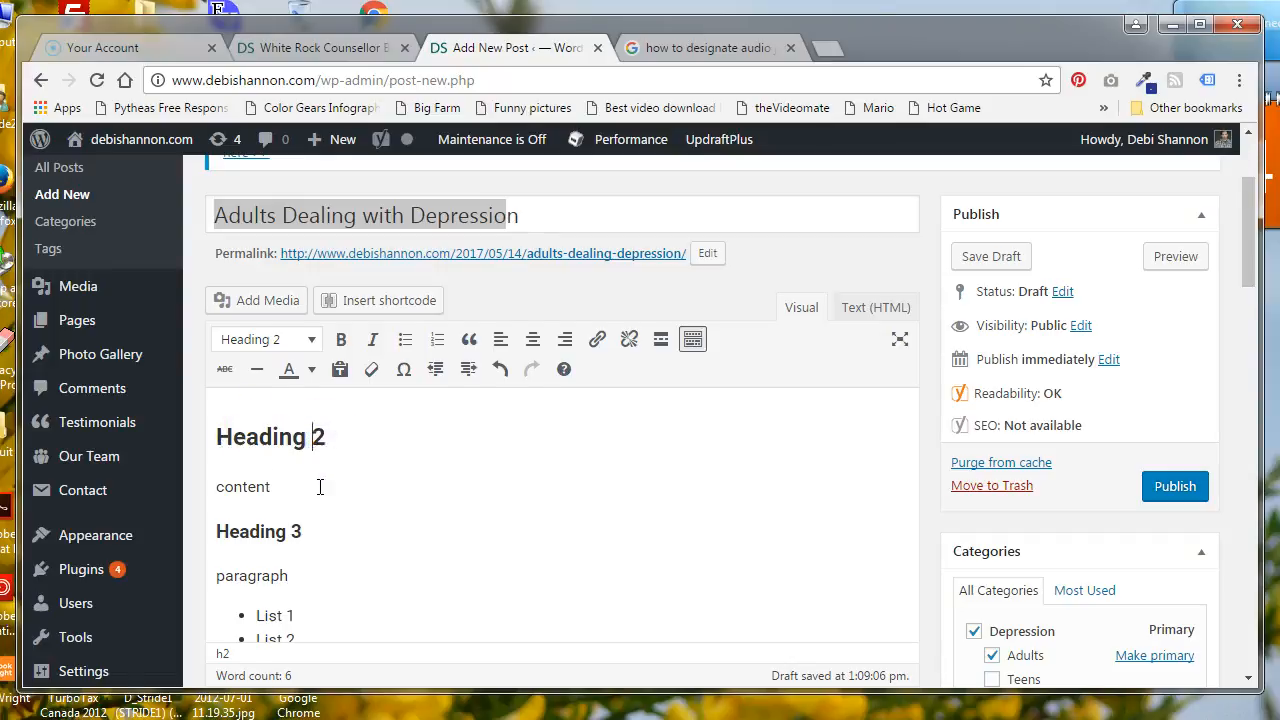
Examine the featured image option, the blank paragraph below the list, the post title and the tags field
scroll(320, 487, "down", 3)
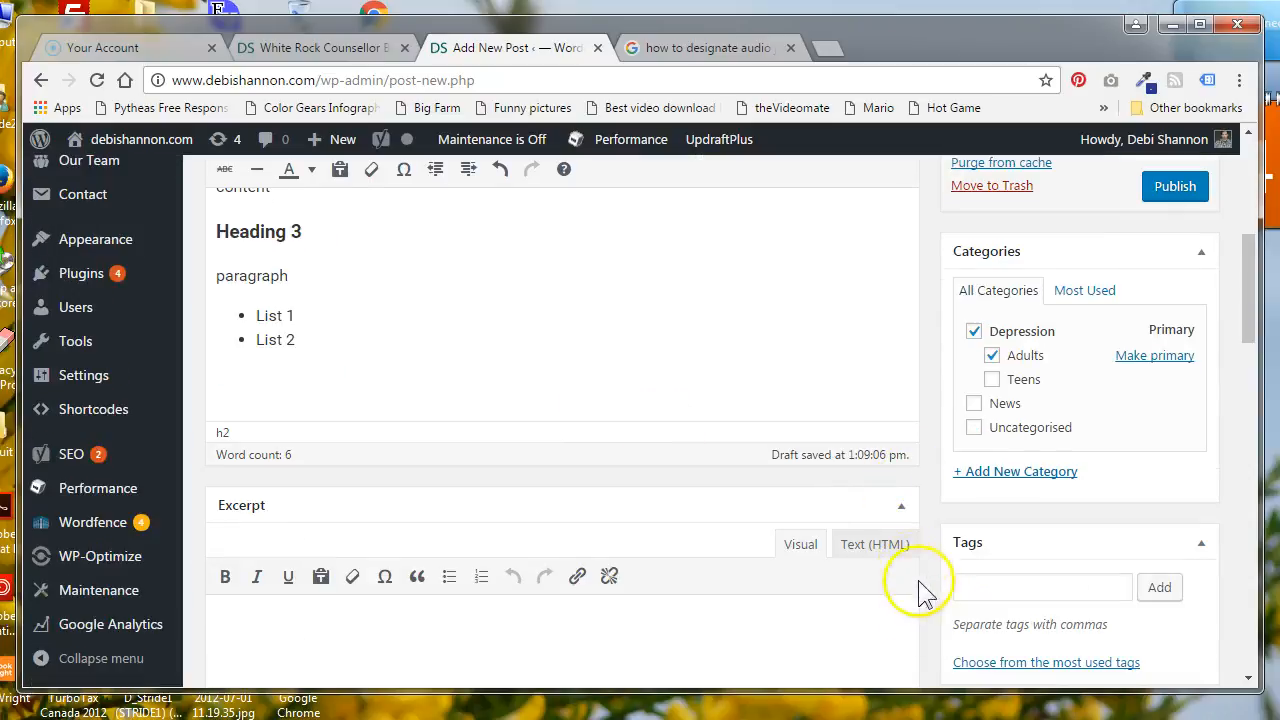
scroll(935, 572, "down", 1)
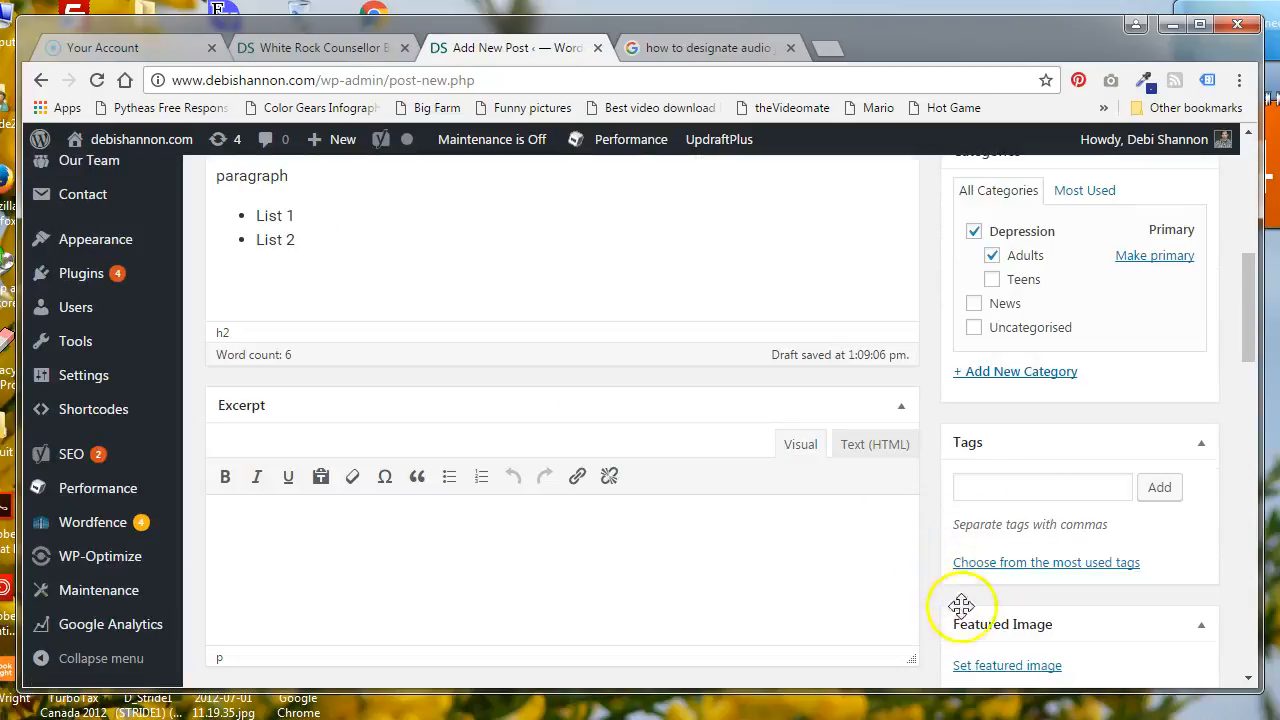
scroll(955, 598, "down", 1)
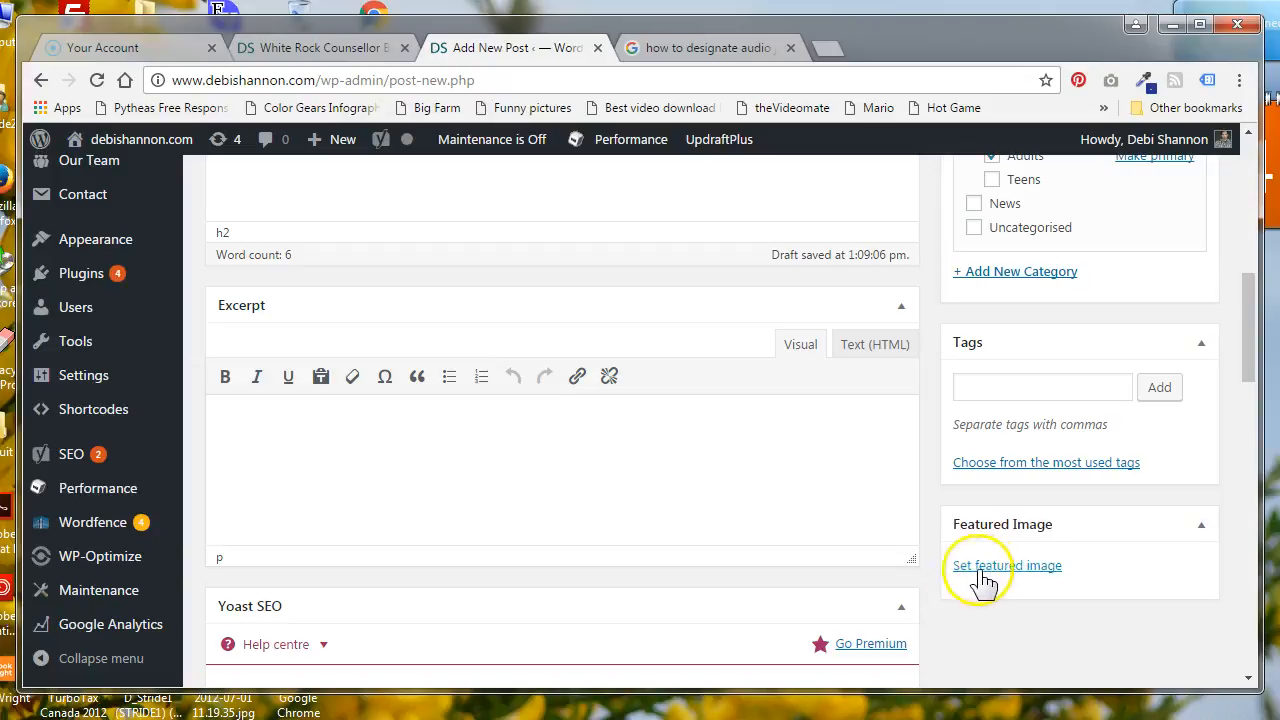
scroll(930, 580, "up", 3)
left_click(230, 478)
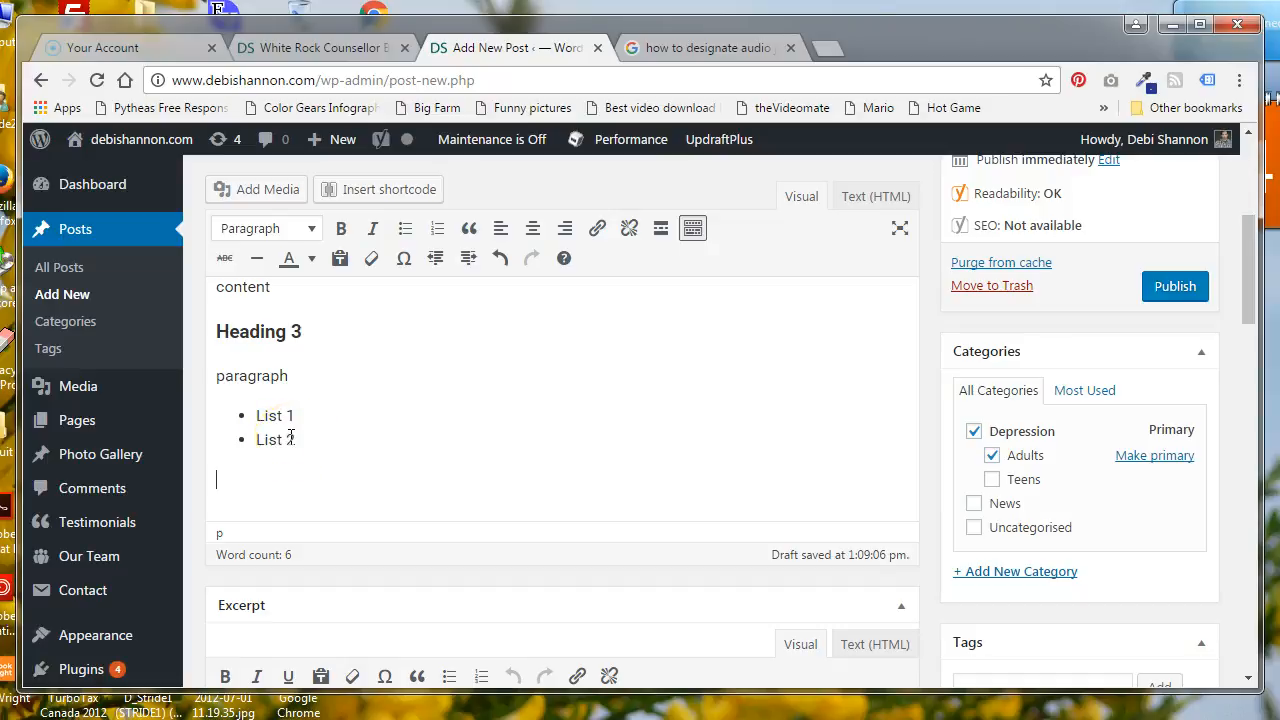
scroll(354, 437, "up", 2)
left_click(437, 215)
left_click_drag(527, 216, 208, 212)
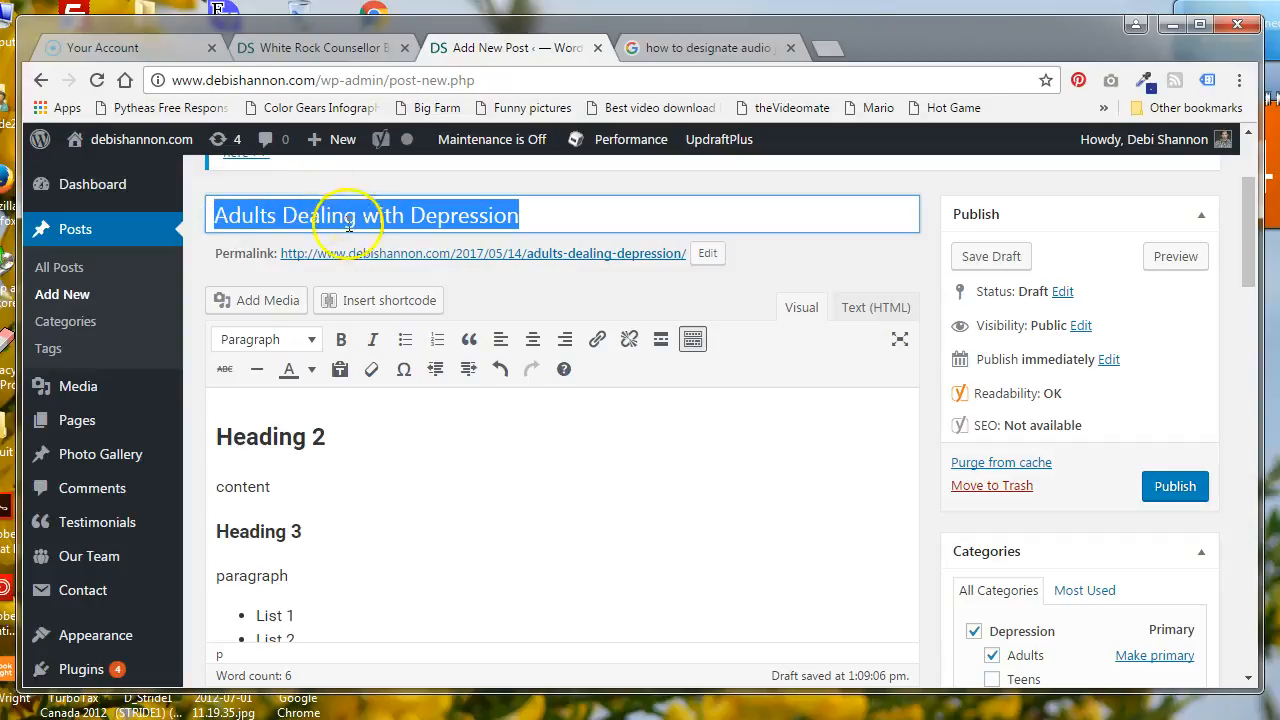
left_click(522, 214)
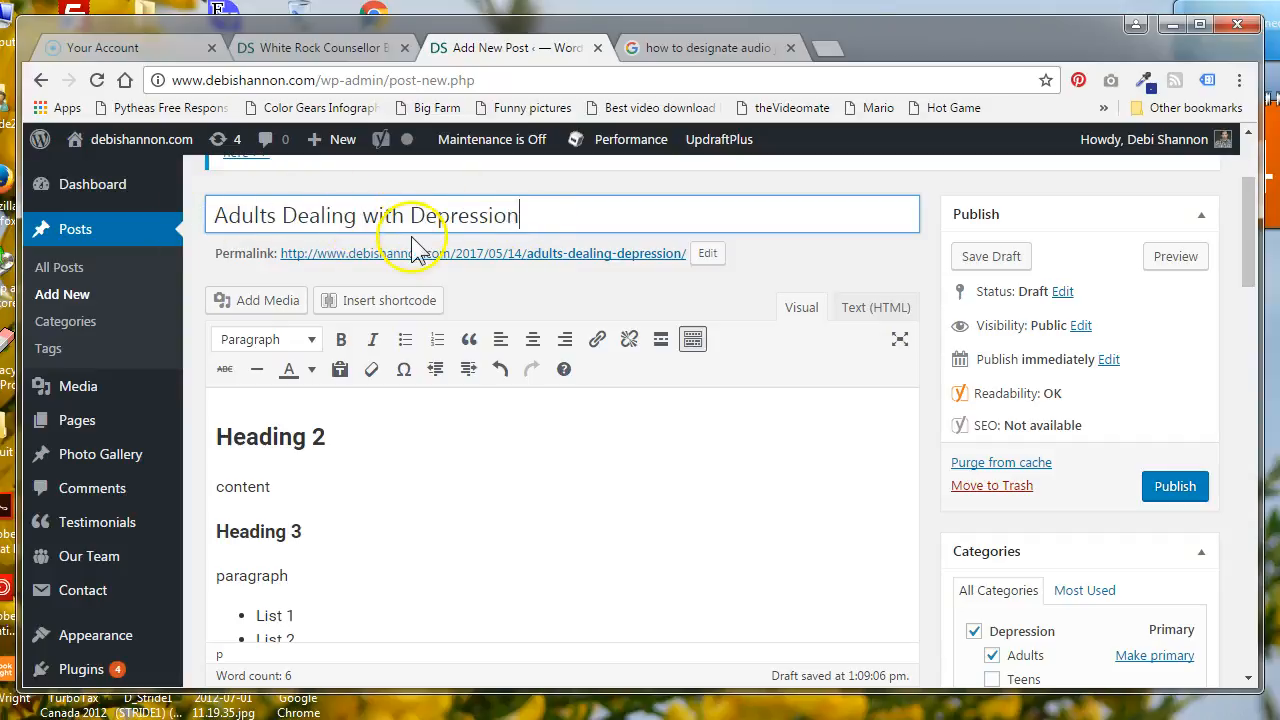
scroll(1050, 600, "down", 4)
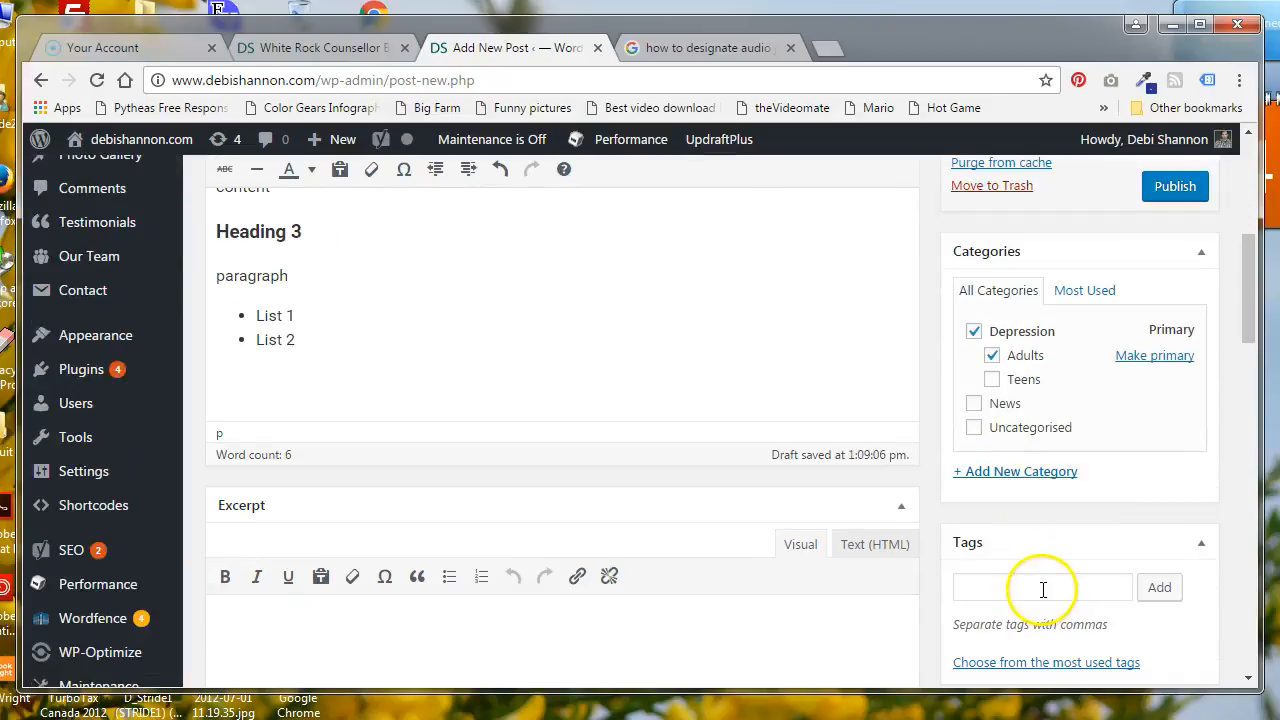
Insert White-Rock-Depression-Counsellor.jpg from the media library into the blank paragraph below the bulleted list
scroll(1046, 585, "up", 3)
left_click(232, 477)
left_click(268, 192)
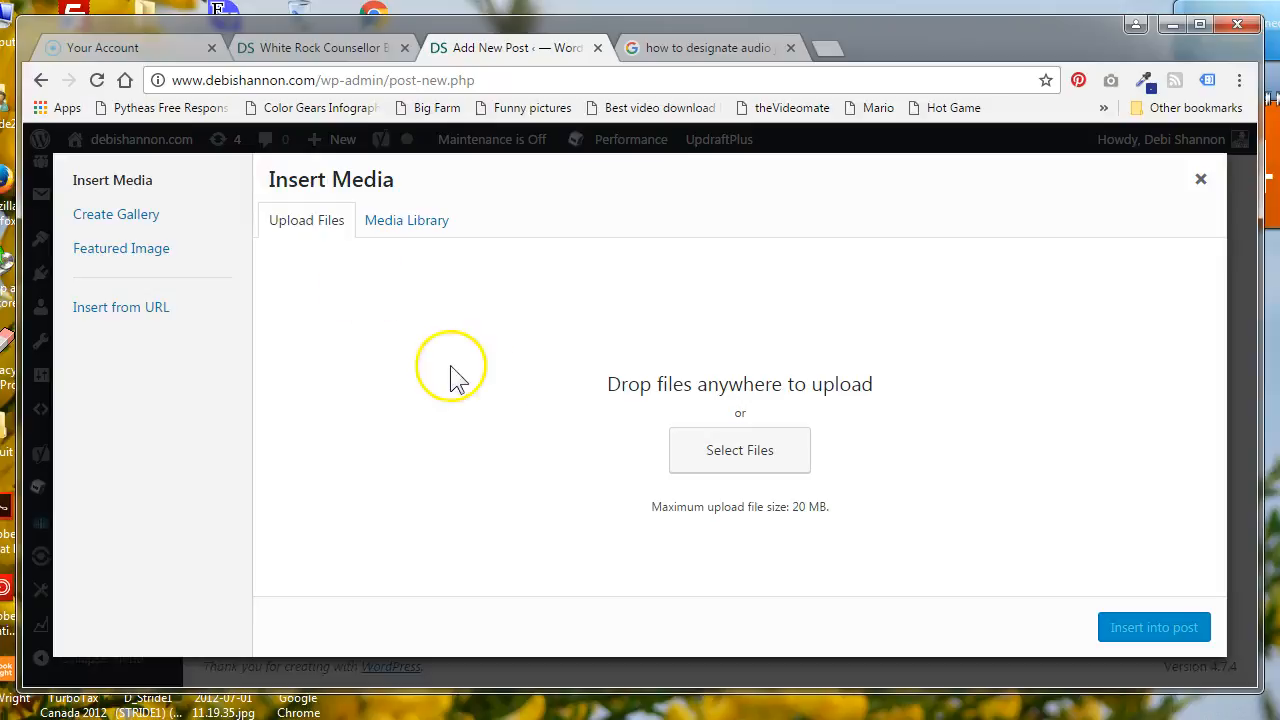
left_click(385, 228)
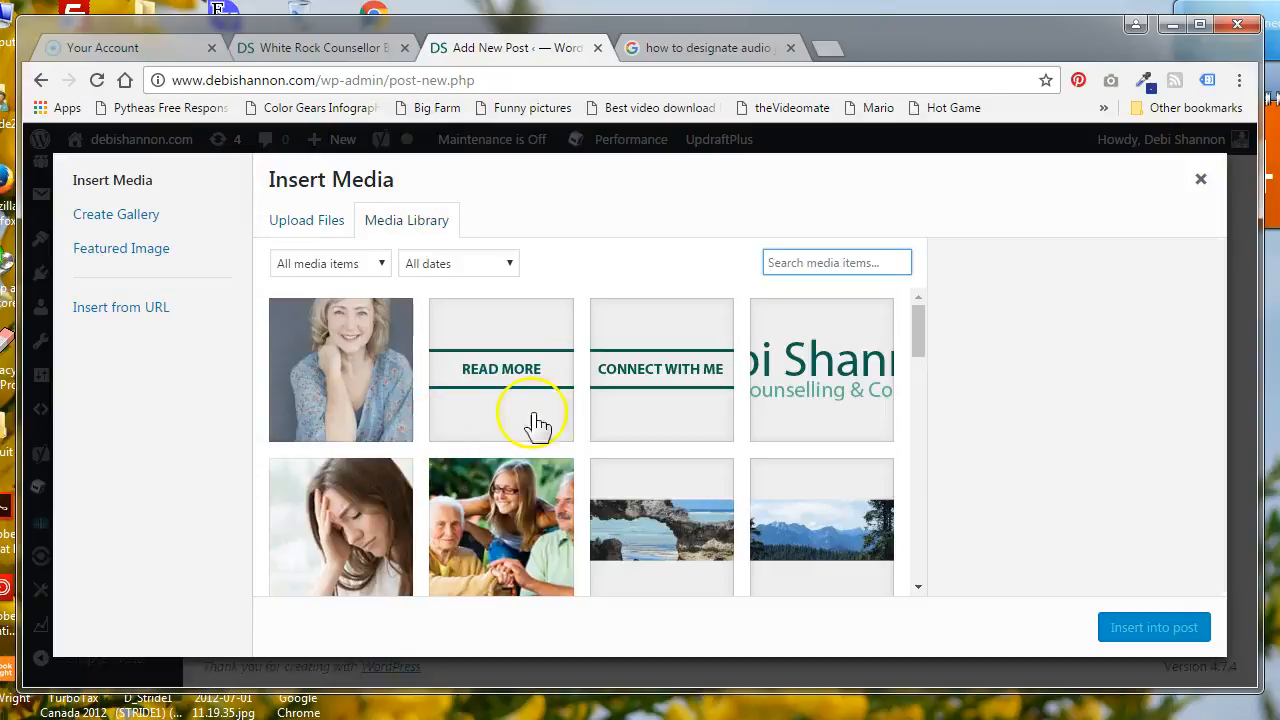
left_click(360, 517)
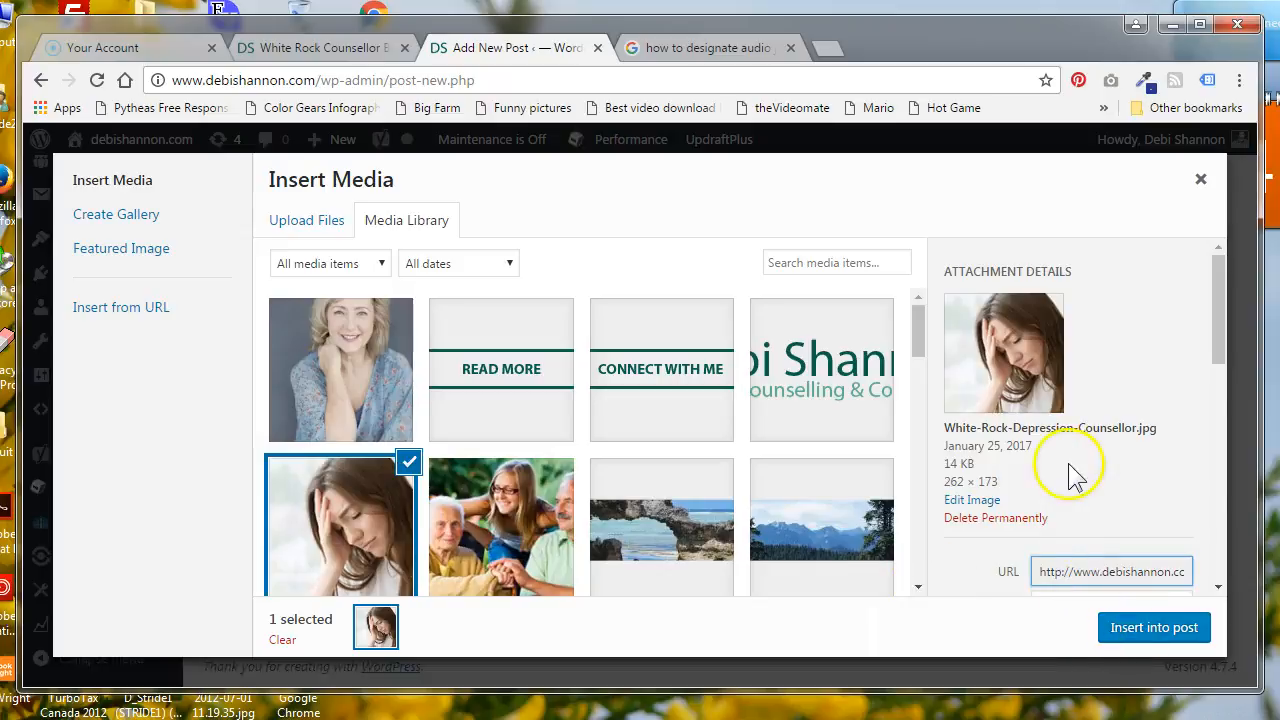
scroll(1080, 480, "down", 1)
left_click(1150, 630)
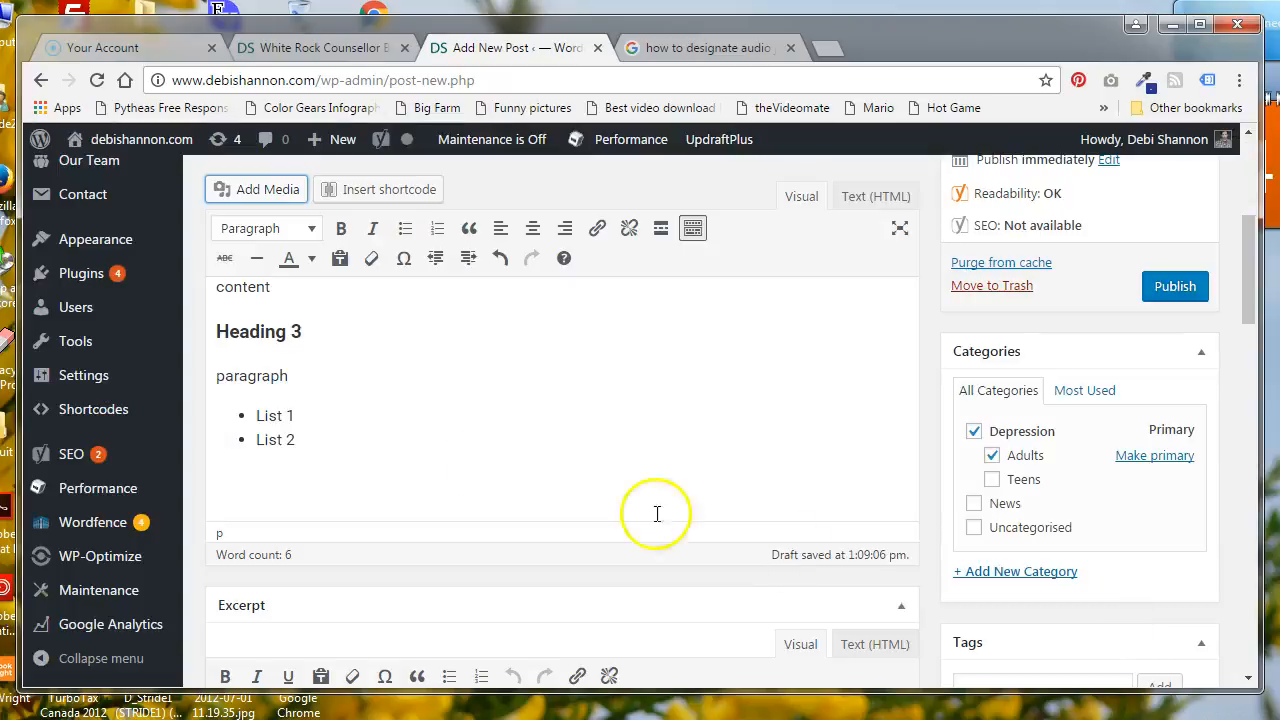
Open the inserted image's details and set its alternative text to "Adults dealing with depression"
scroll(416, 420, "down", 1)
left_click(397, 432)
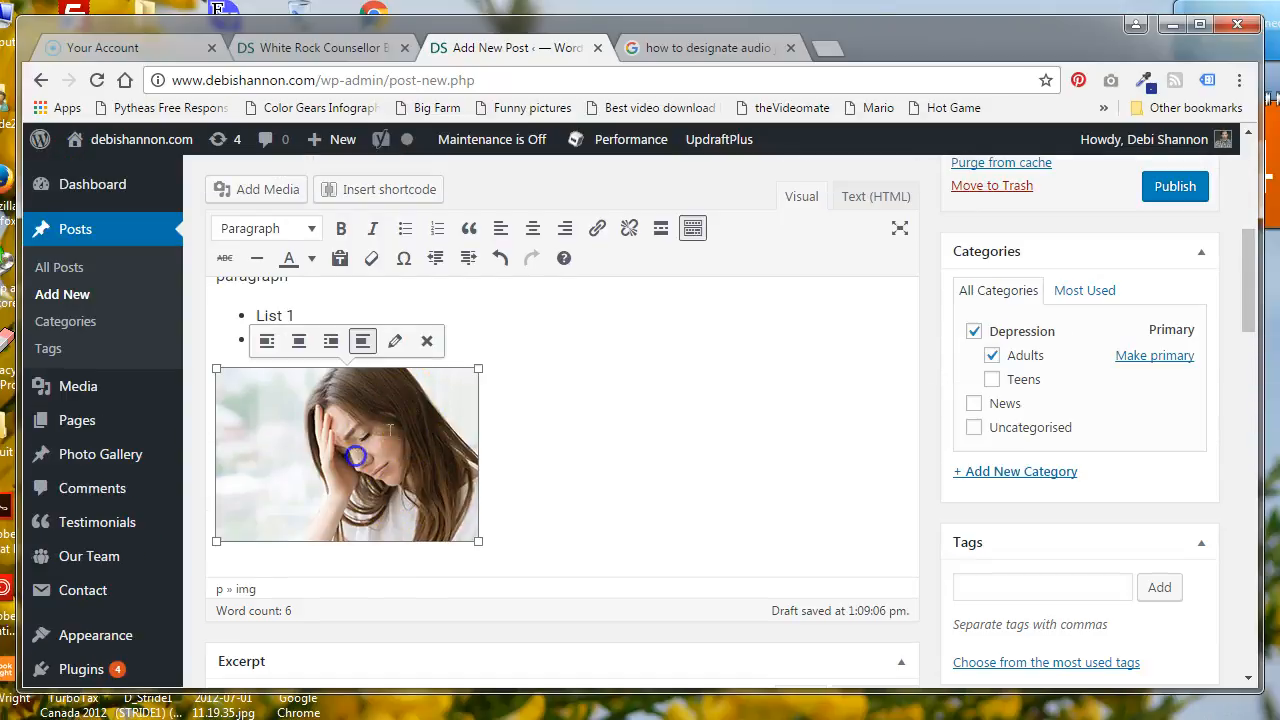
left_click(394, 342)
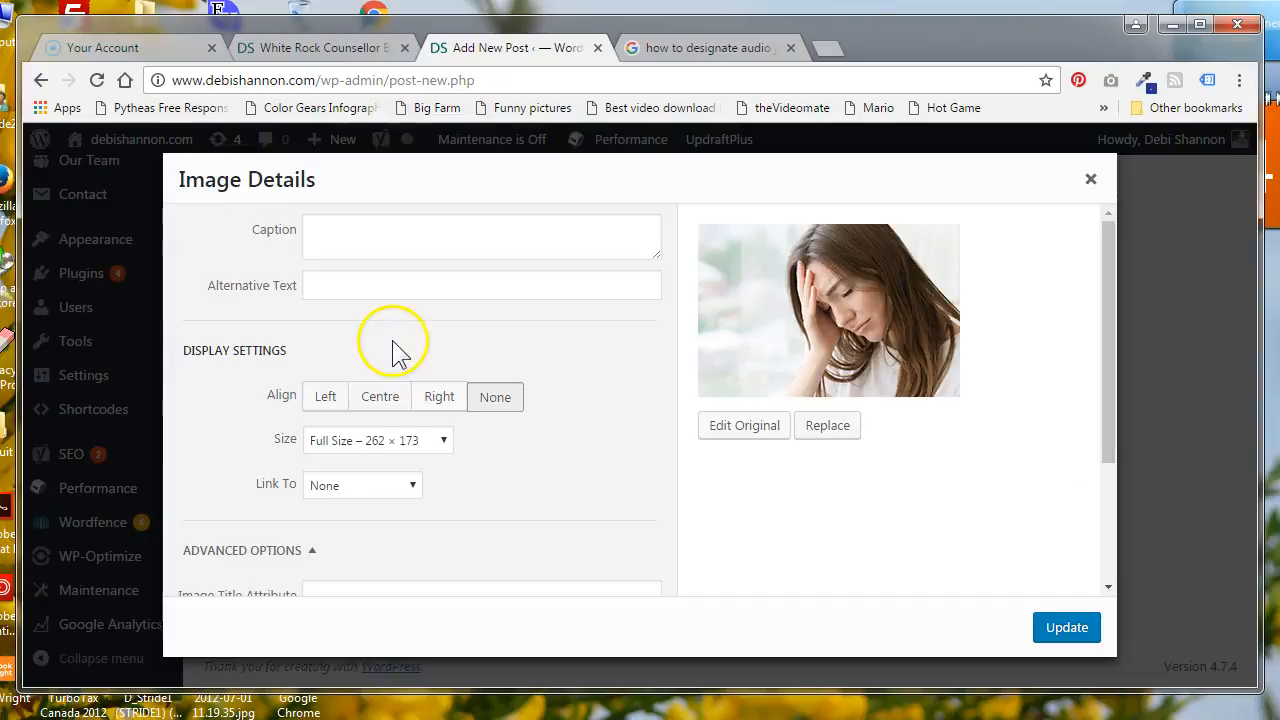
left_click(340, 290)
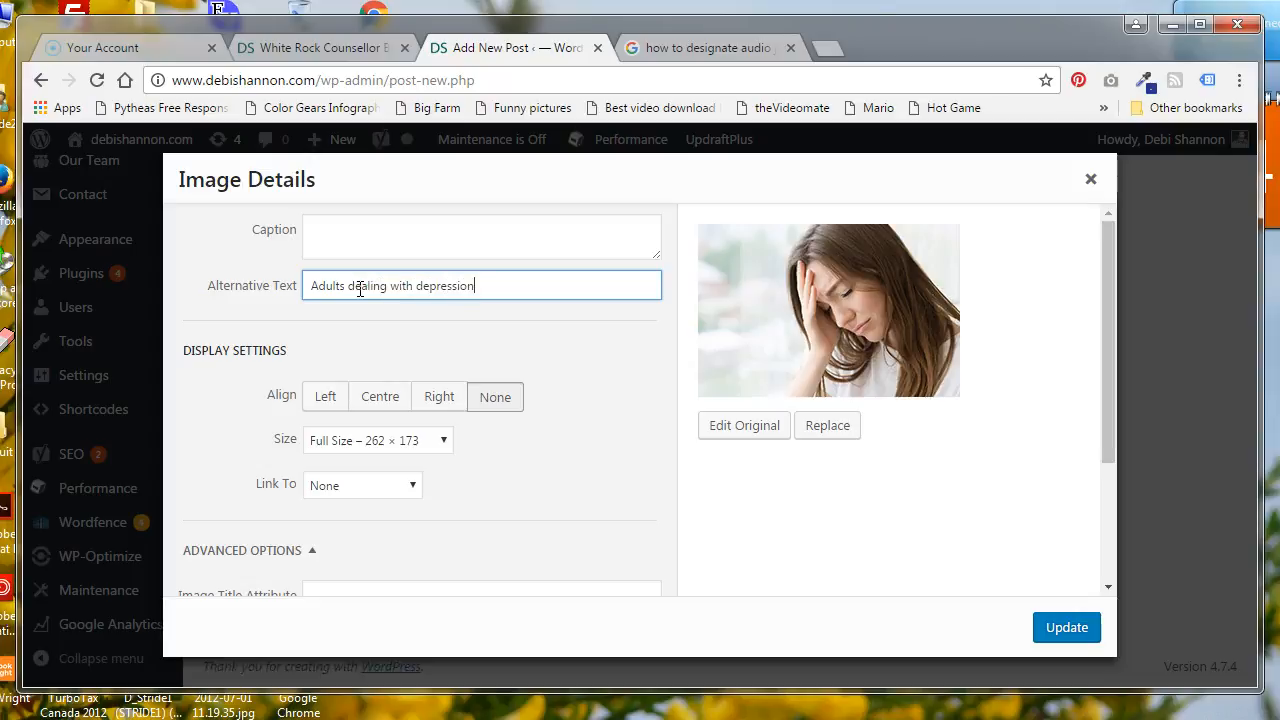
left_click_drag(477, 286, 234, 286)
key("BackSpace")
left_click(347, 283)
key("ctrl+z")
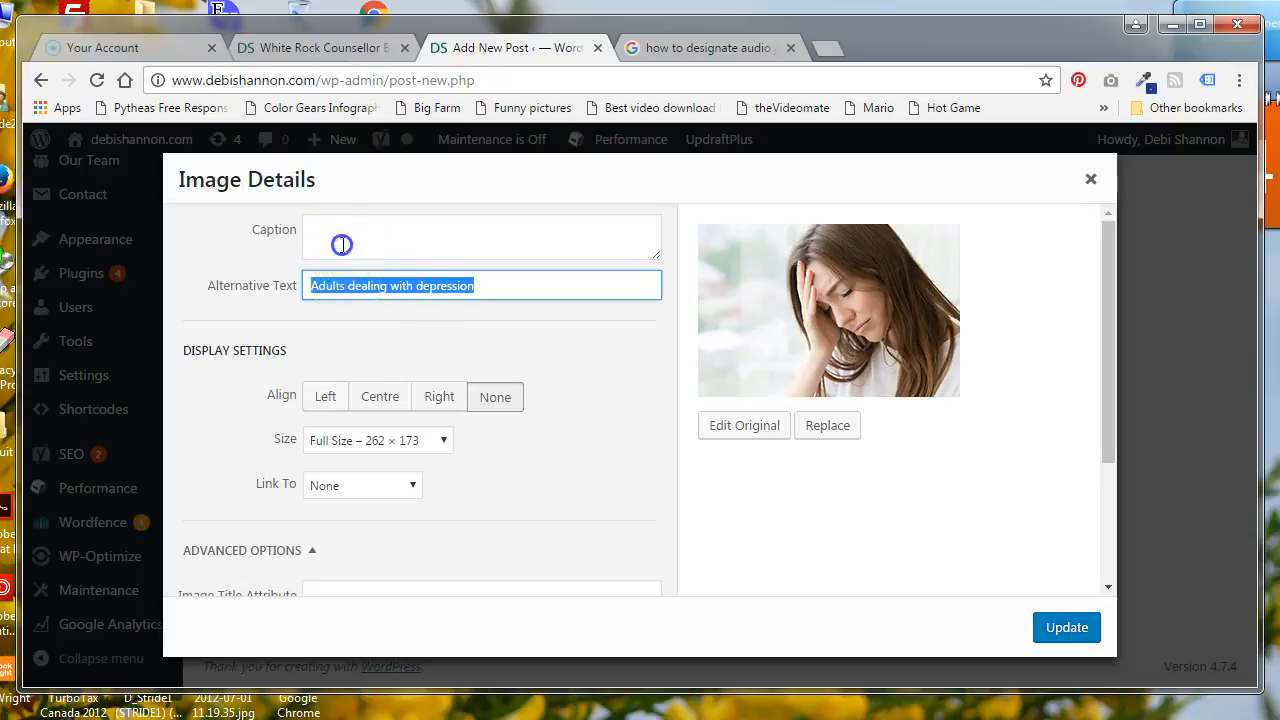
Set the image's caption and title attribute to "Adults dealing with depression" and update the image
left_click(365, 245)
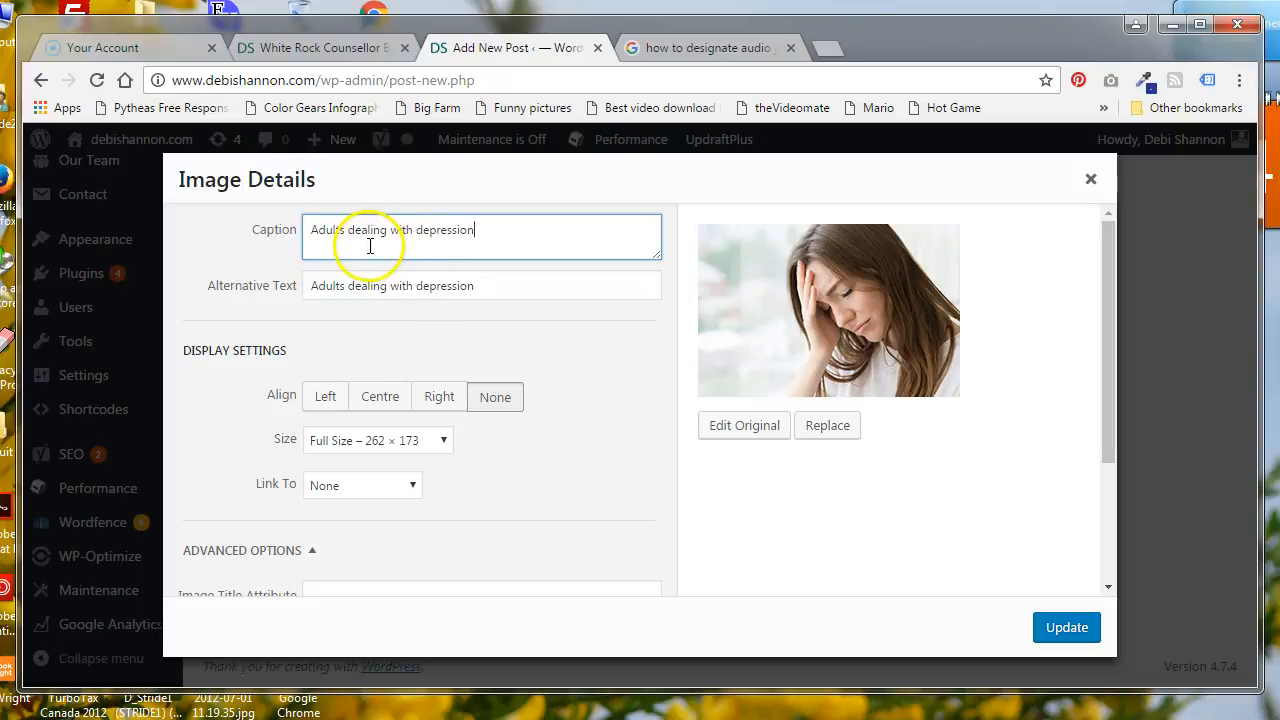
scroll(380, 270, "down", 1)
scroll(310, 515, "down", 1)
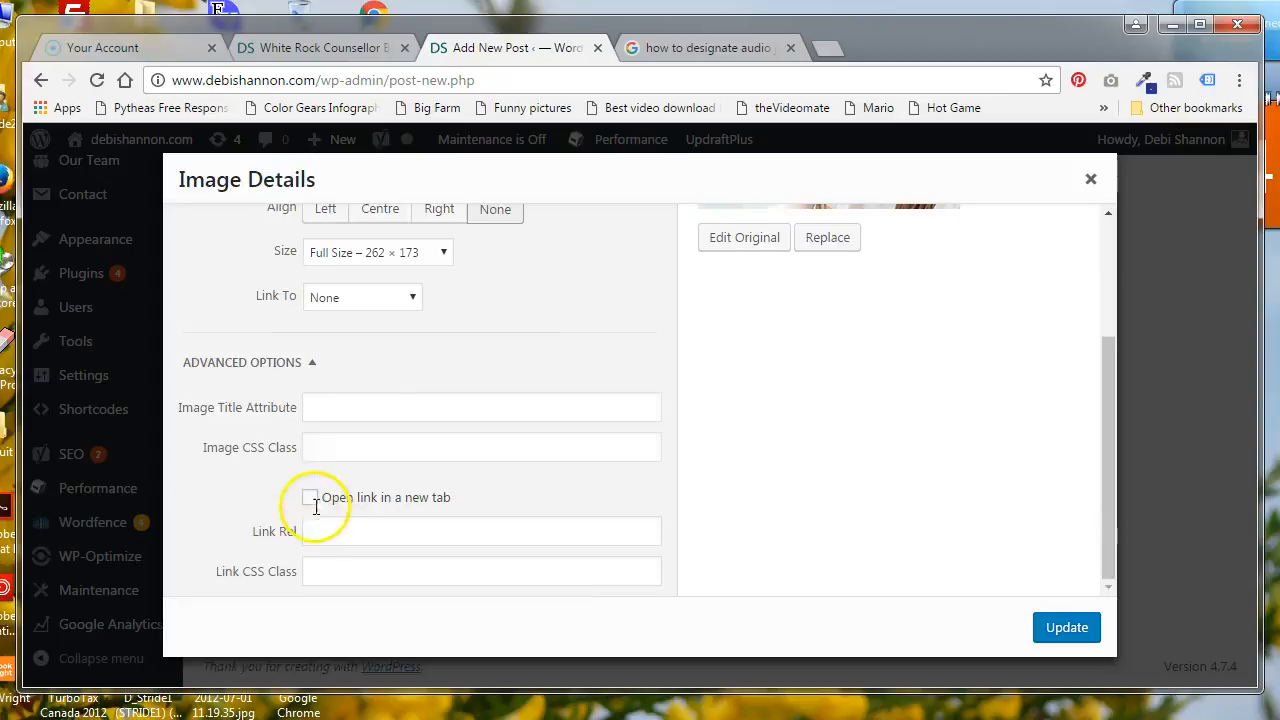
left_click(345, 400)
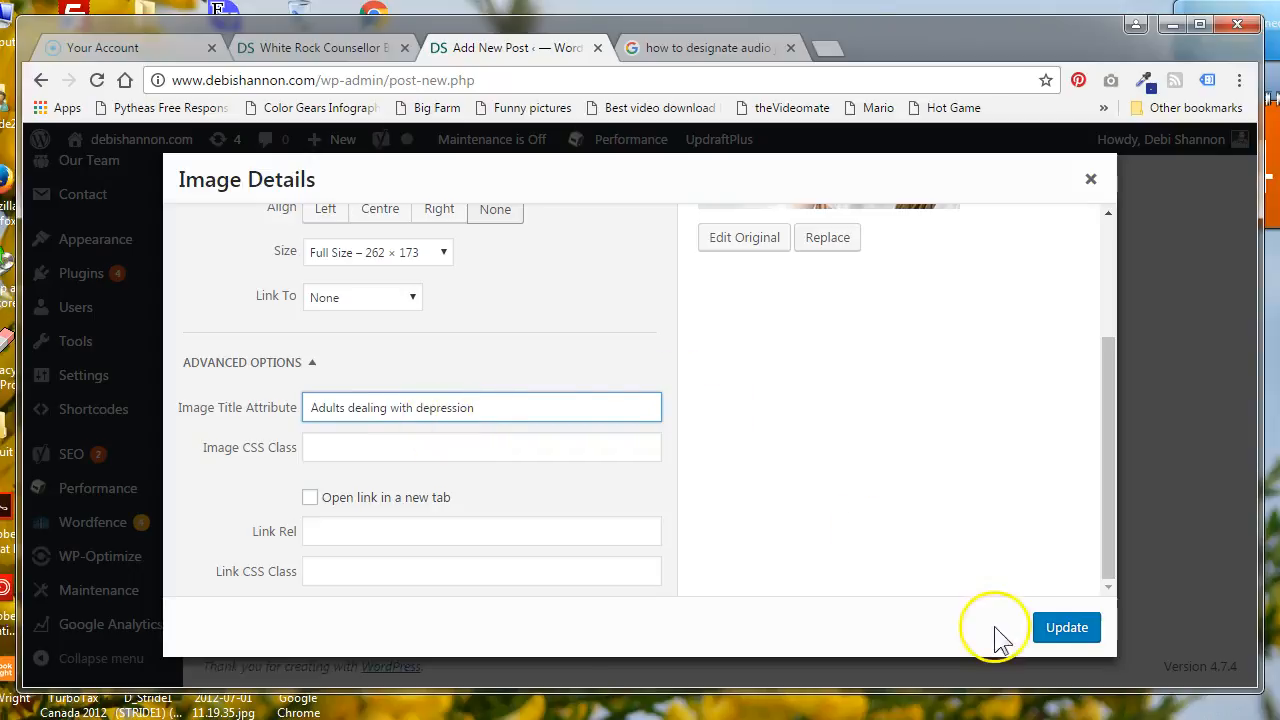
left_click(1066, 630)
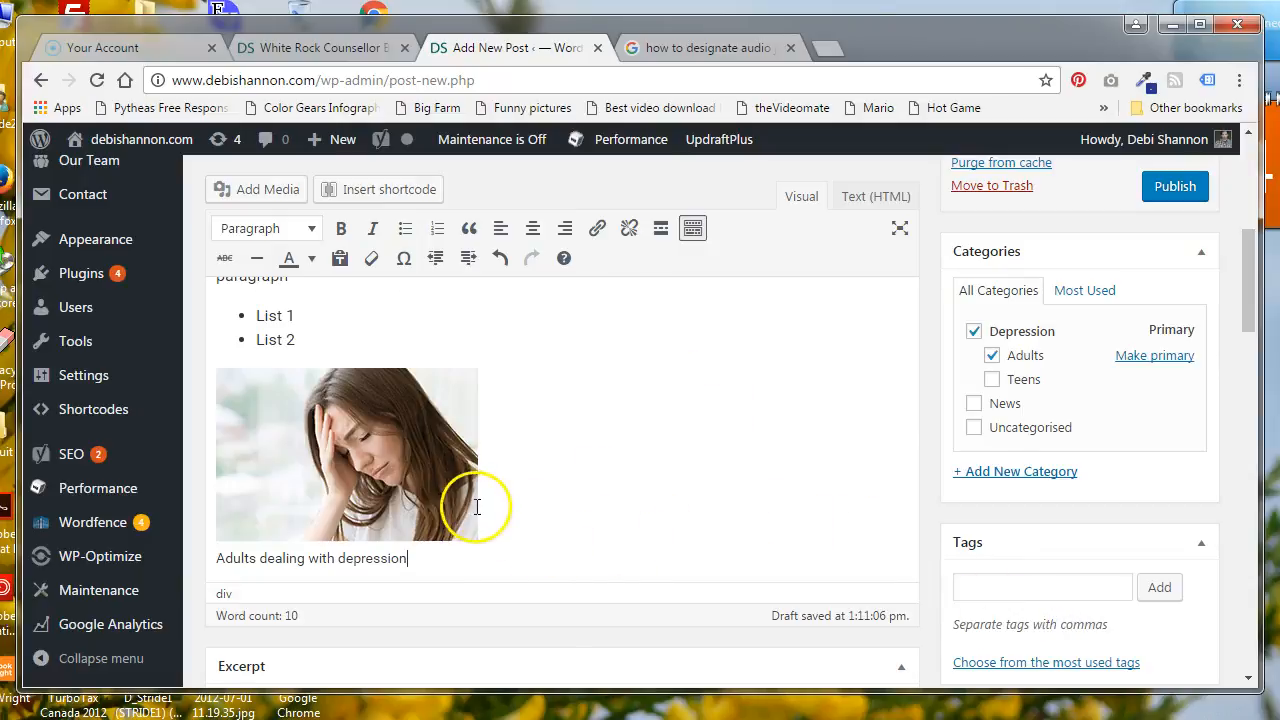
scroll(923, 420, "up", 5)
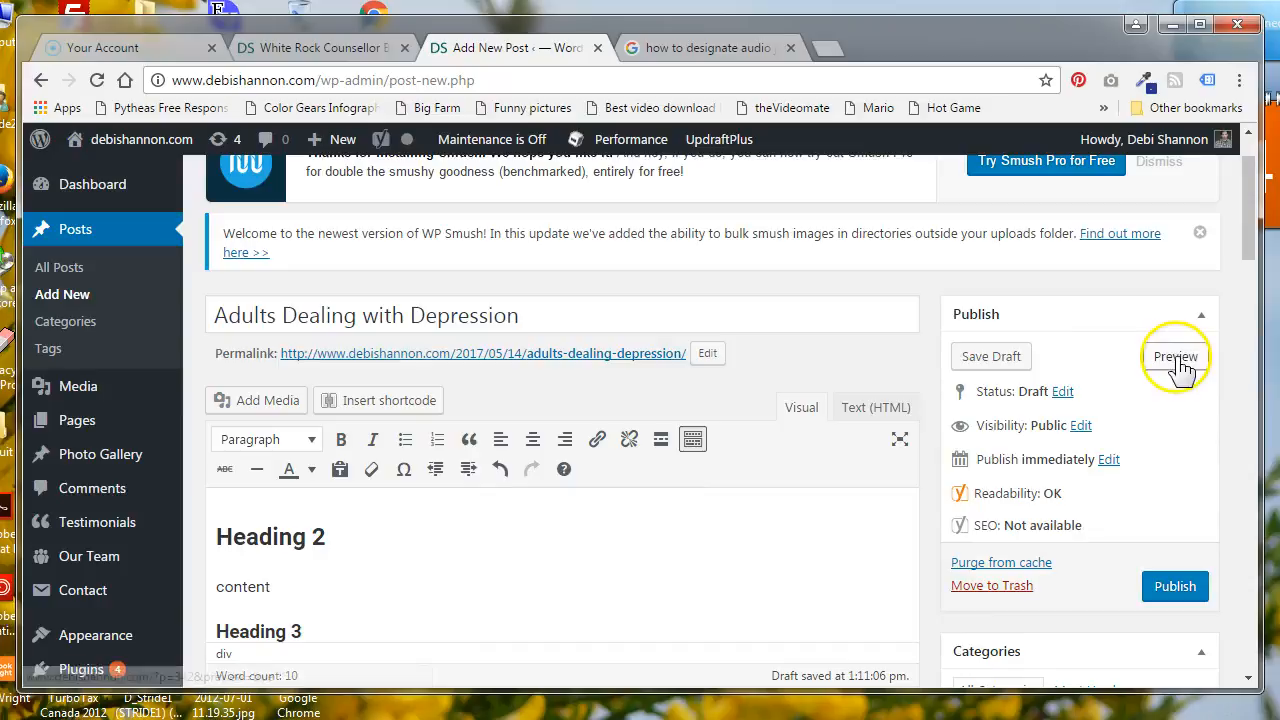
Preview the draft post and examine its title, headings, list, image tooltip and caption as visitors would see them
left_click(1178, 357)
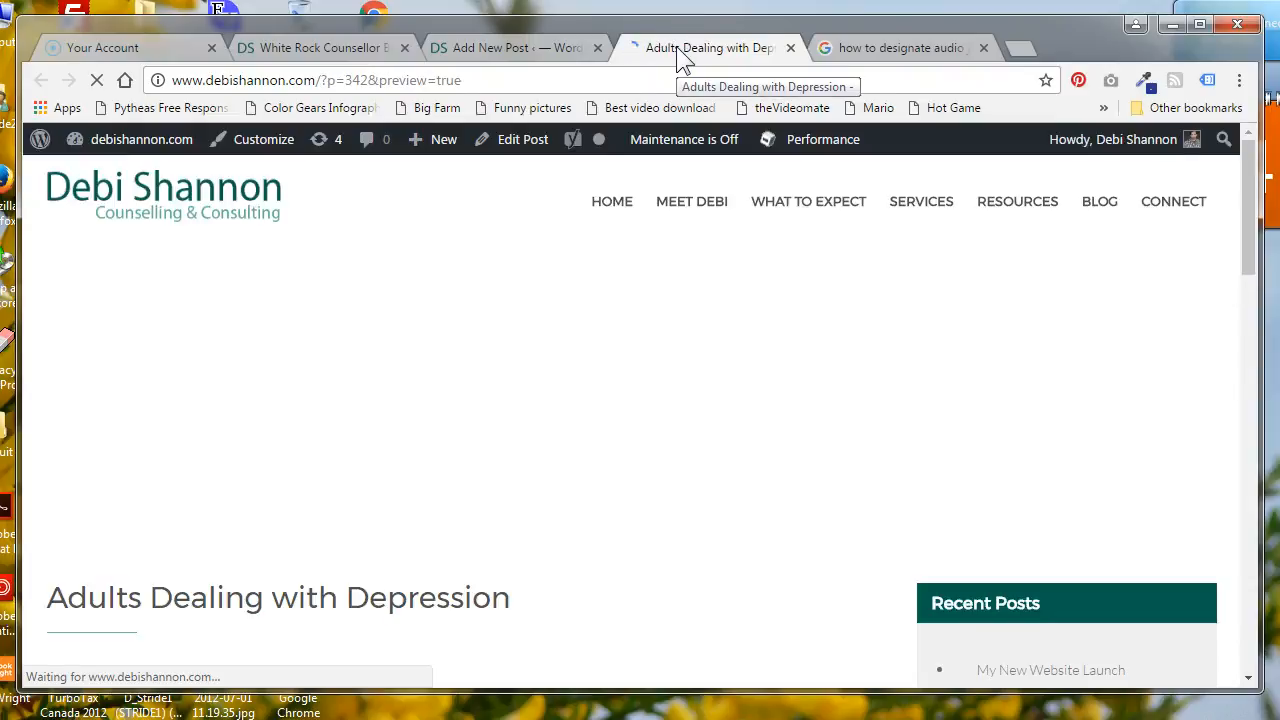
scroll(530, 279, "down", 2)
scroll(530, 279, "down", 4)
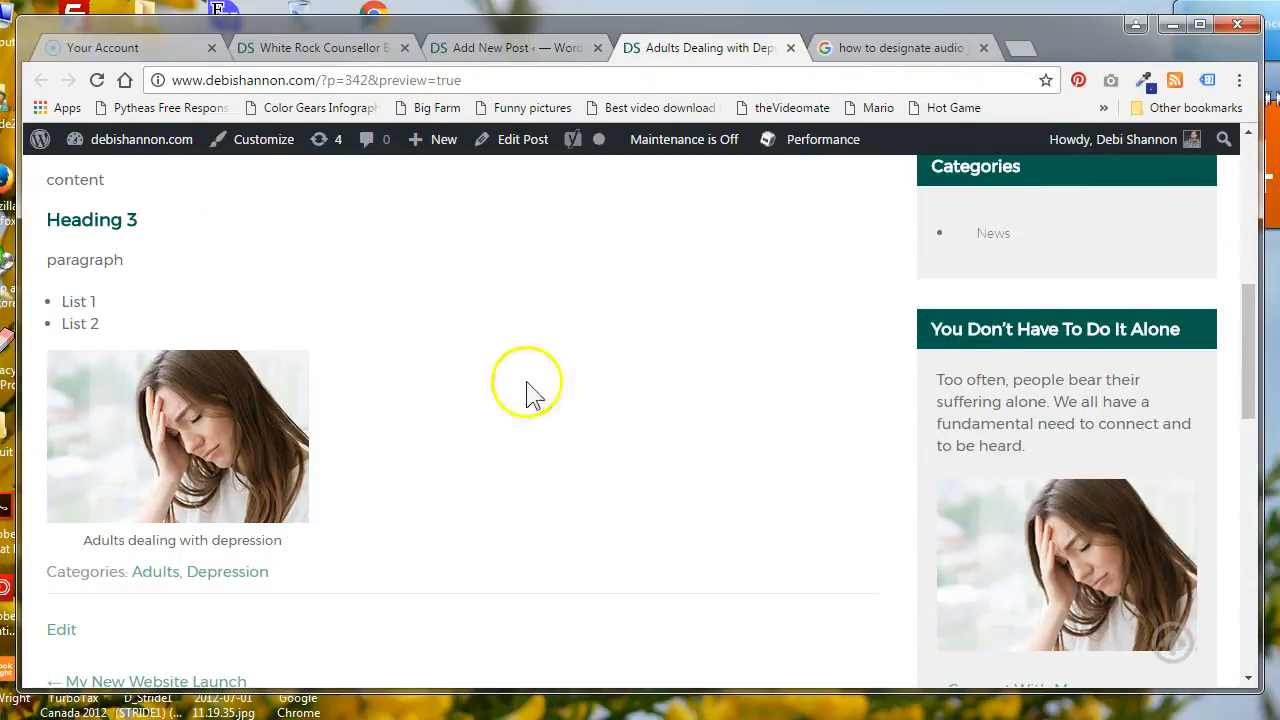
mouse_move(230, 433)
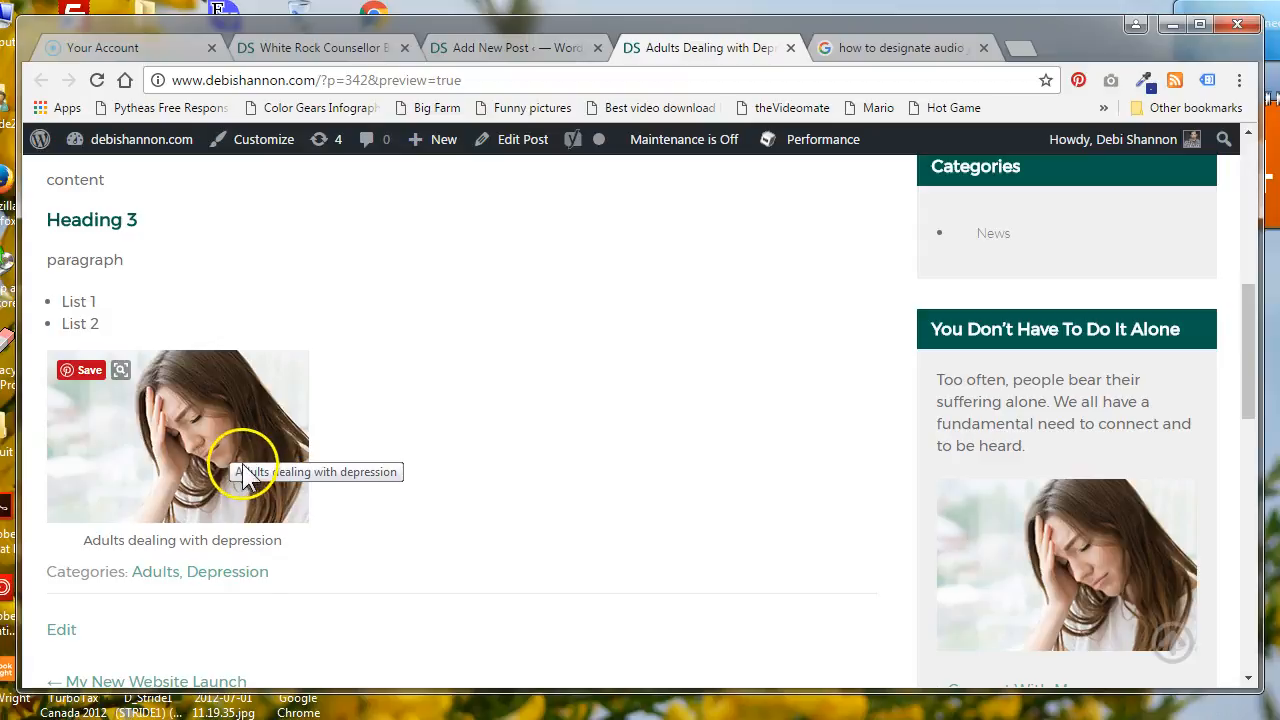
left_click_drag(277, 542, 102, 541)
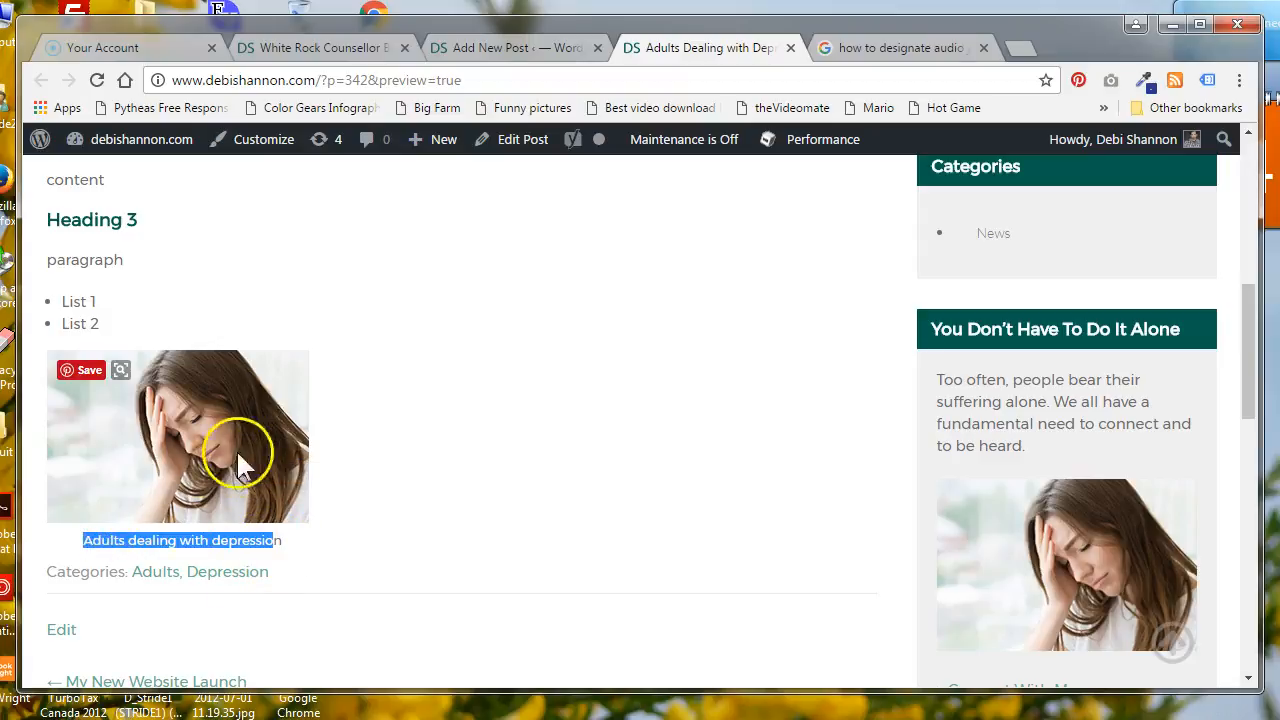
scroll(290, 465, "up", 2)
scroll(295, 463, "down", 1)
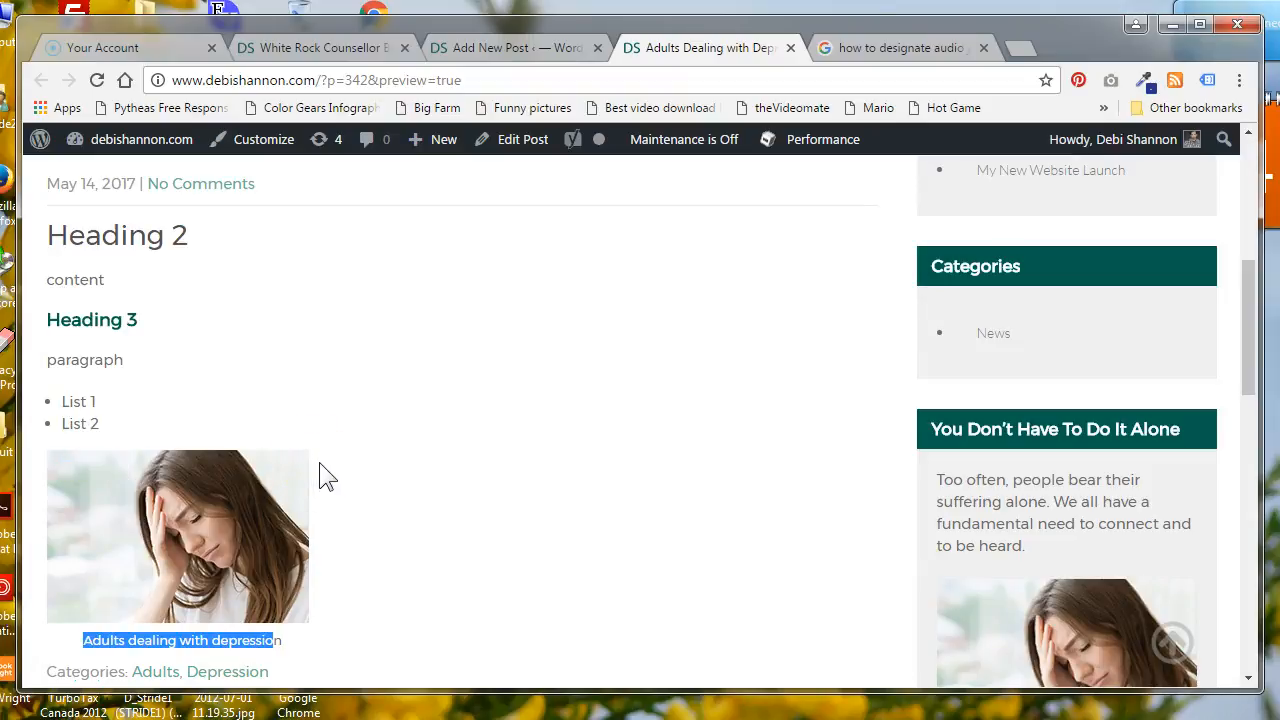
left_click(355, 462)
scroll(409, 485, "up", 5)
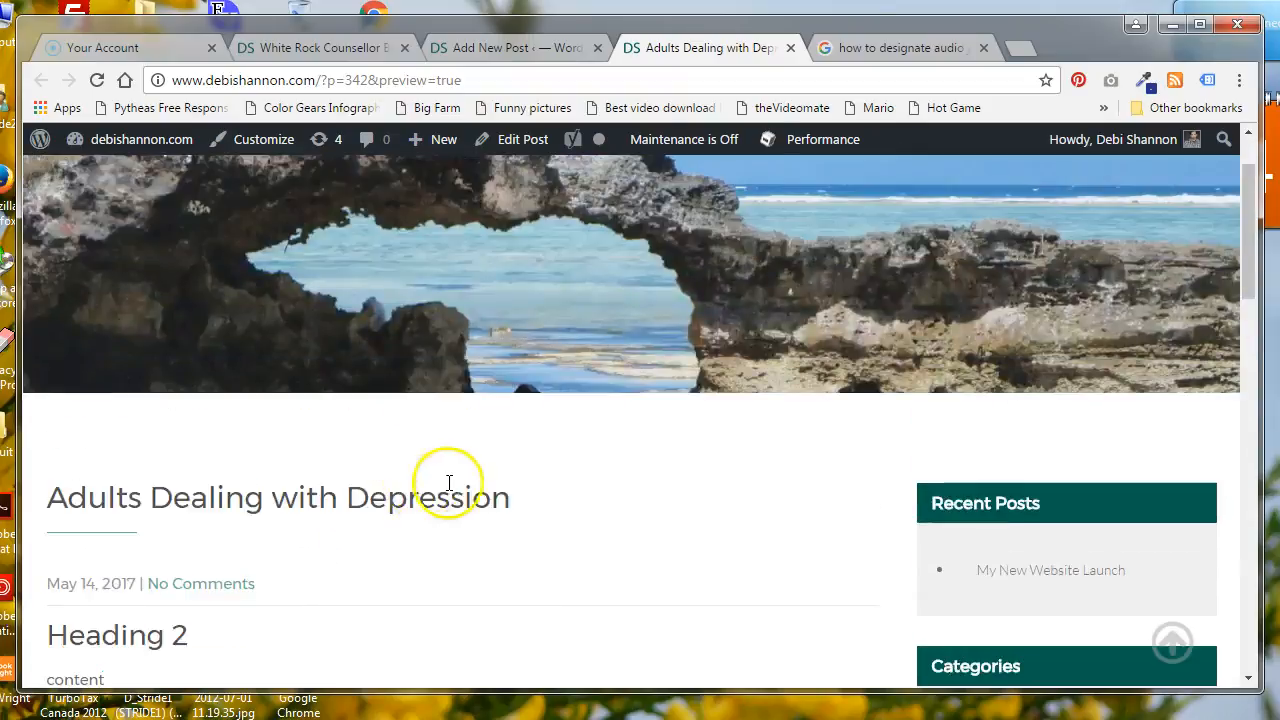
Return to the post editor and review the excerpt, featured image, Yoast SEO and publish settings
left_click(510, 48)
scroll(617, 474, "down", 1)
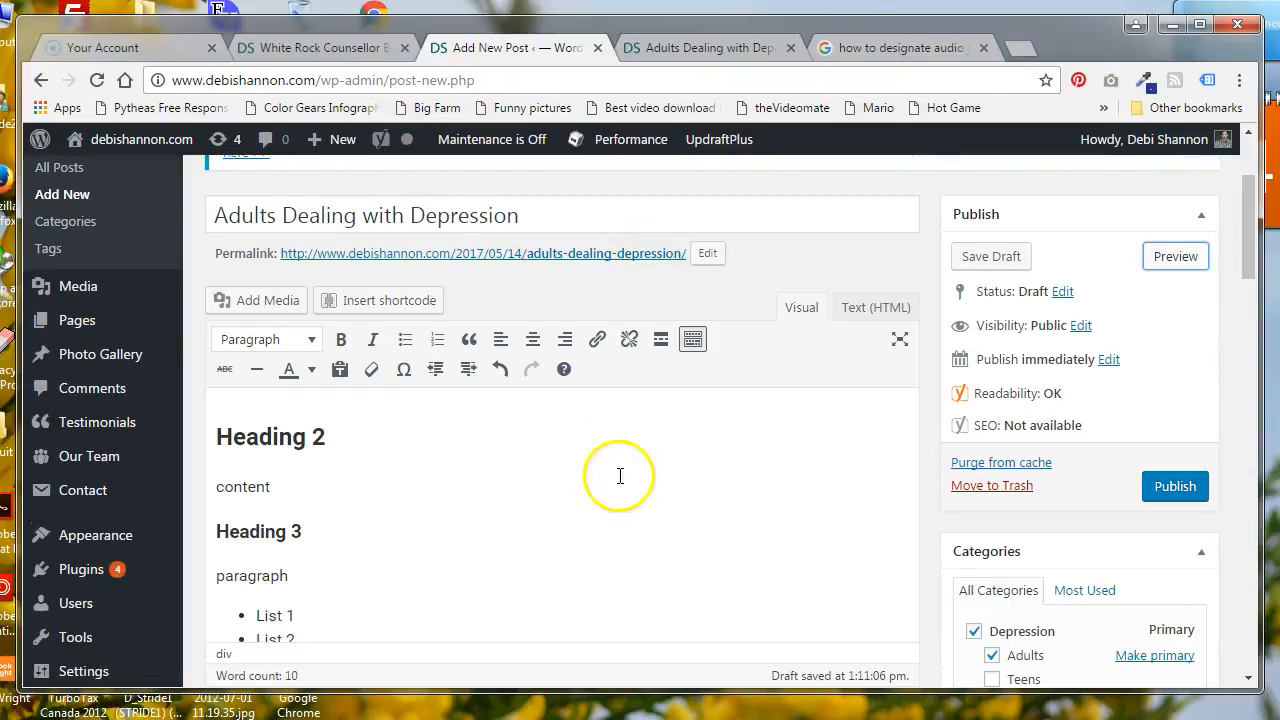
scroll(936, 494, "down", 3)
scroll(936, 494, "down", 5)
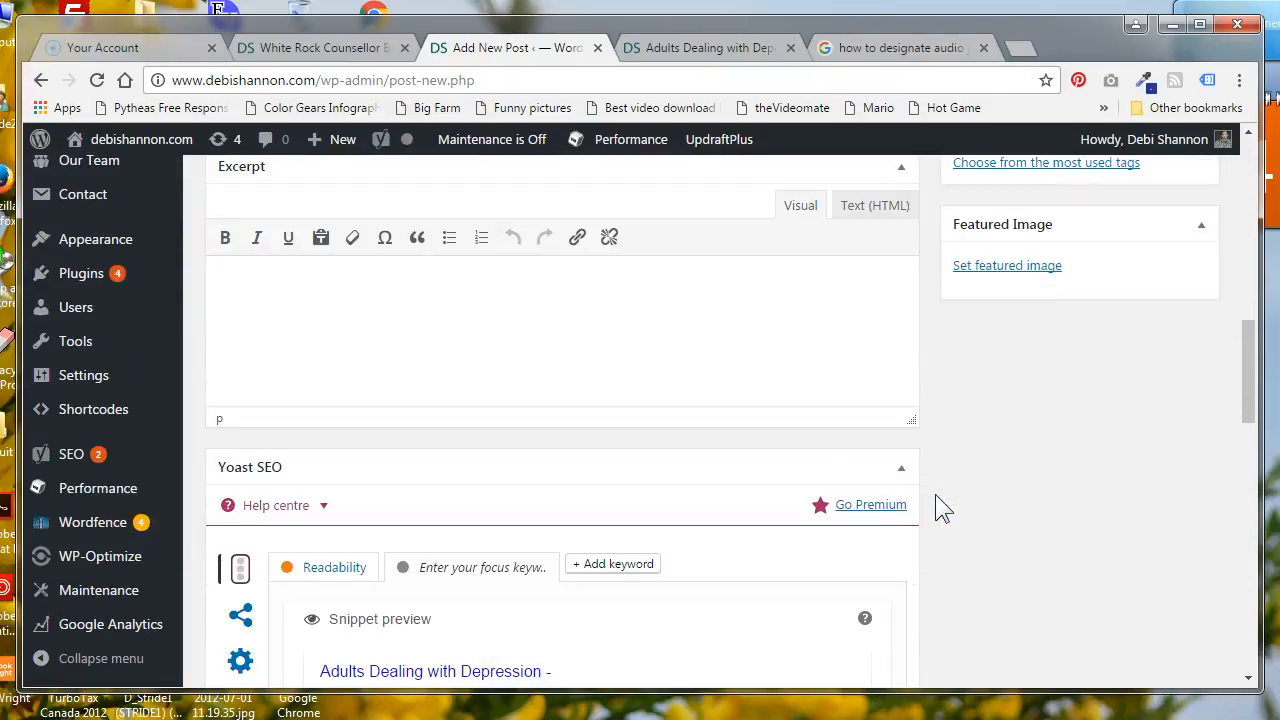
scroll(936, 495, "up", 8)
left_click(938, 505)
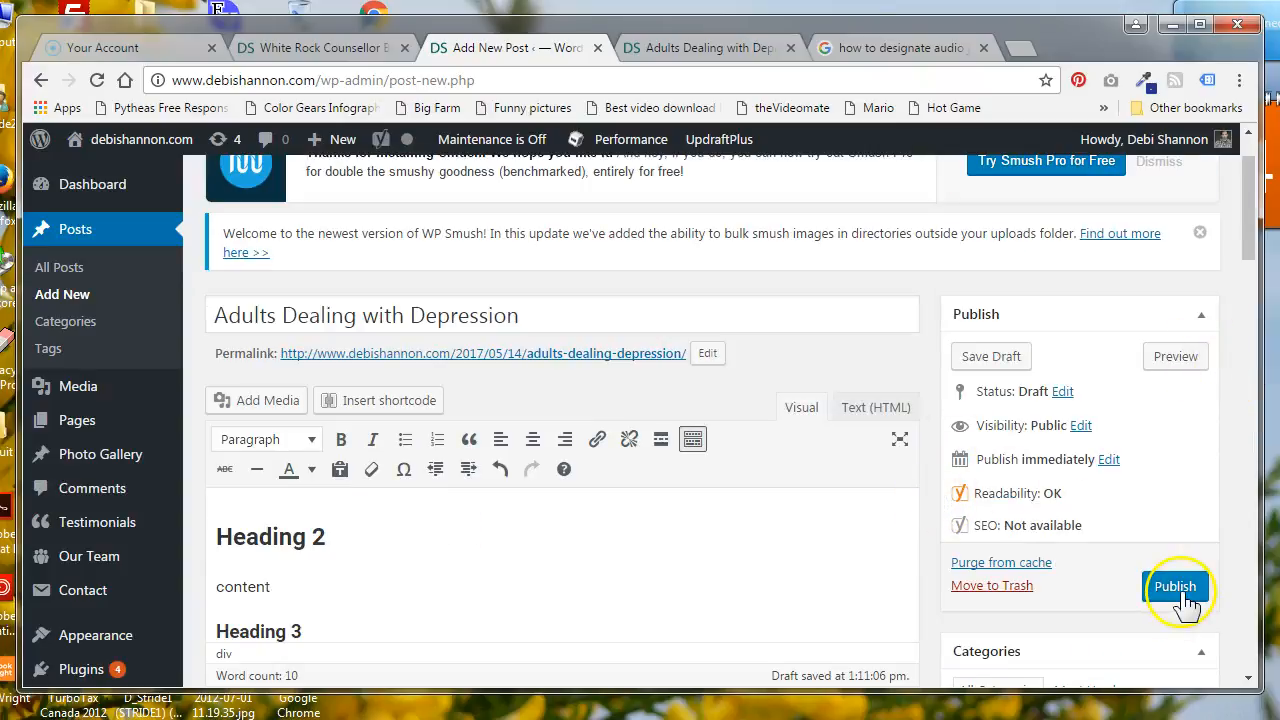
mouse_move(84, 466)
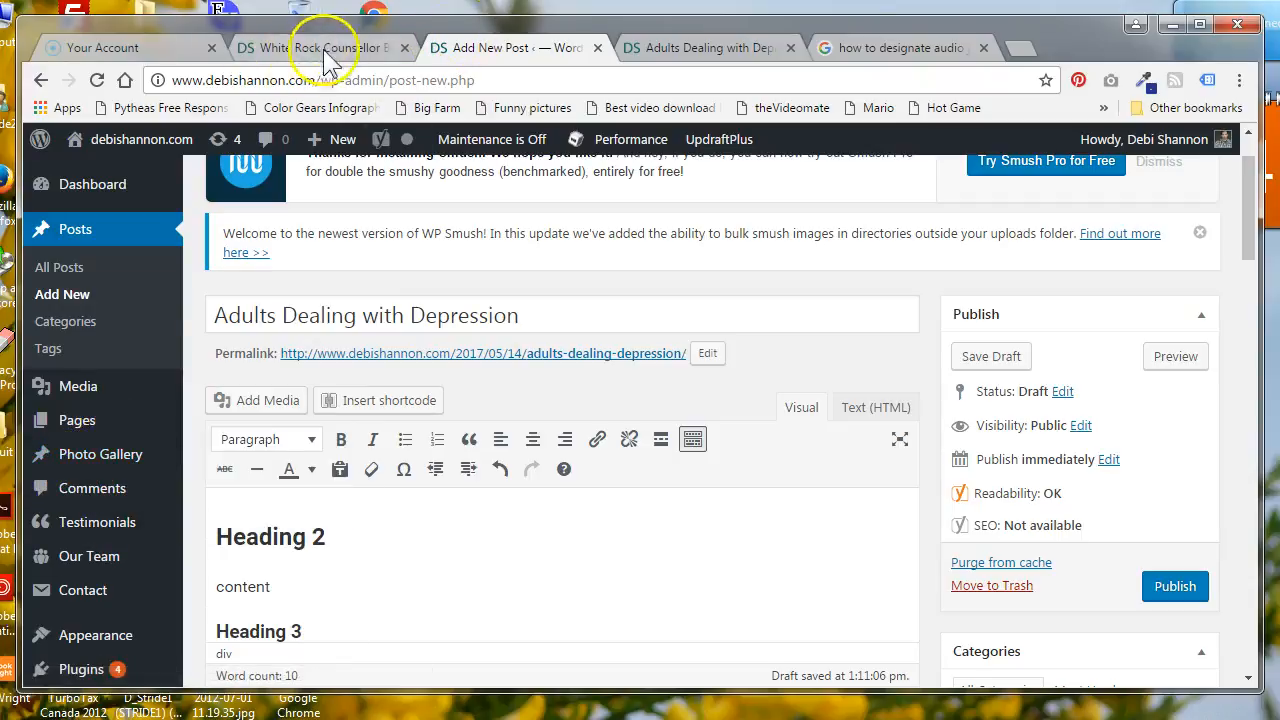
Check the previewed post's layout and sidebar once more, and go back to the post editor
left_click(680, 48)
scroll(786, 286, "down", 4)
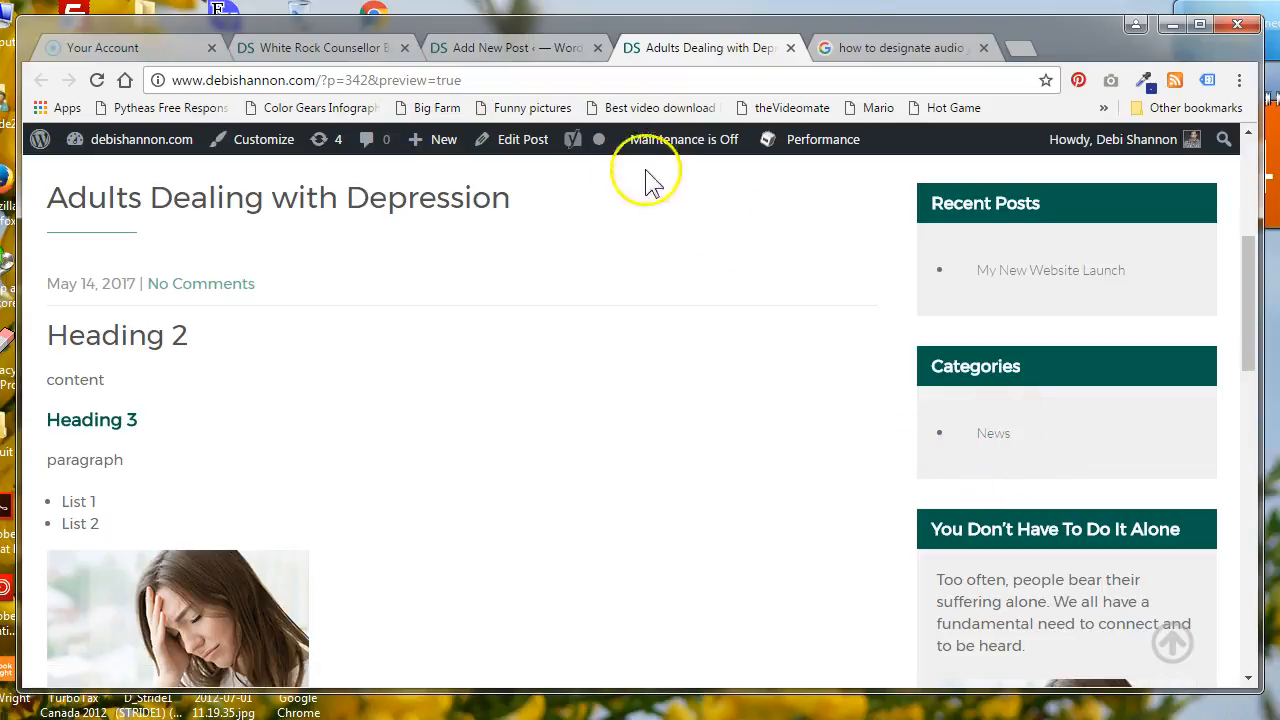
left_click(515, 48)
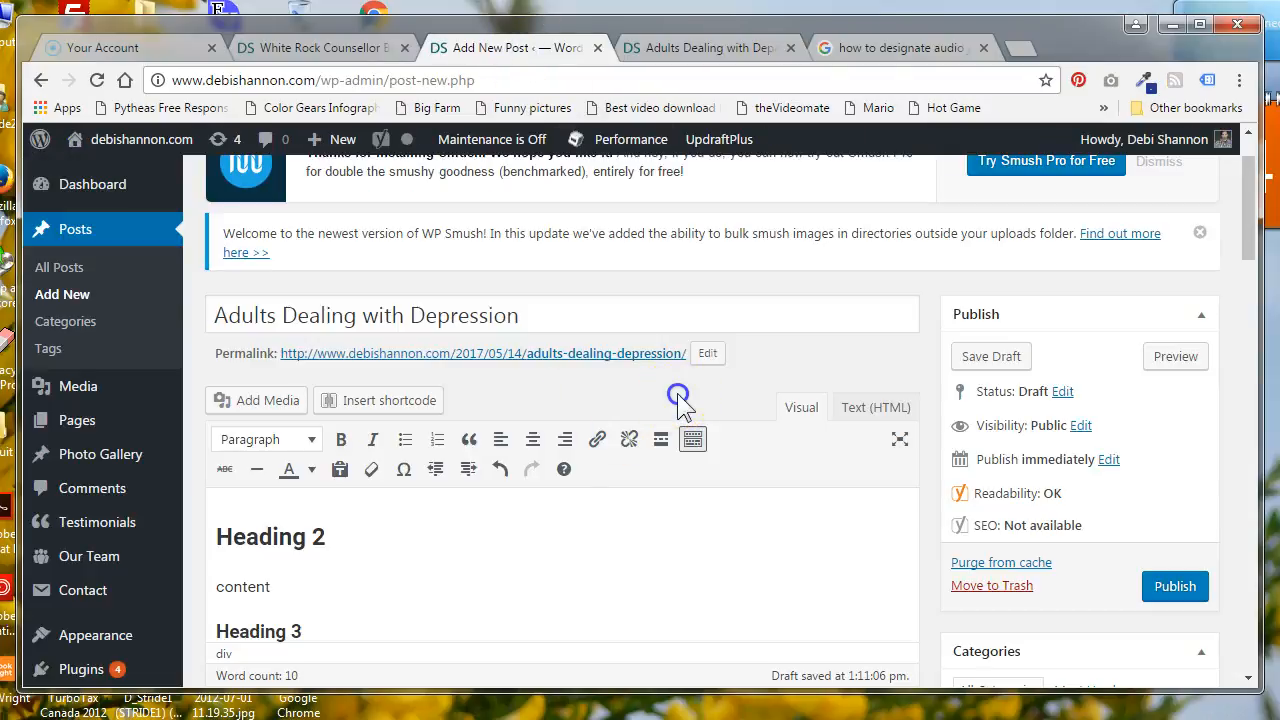